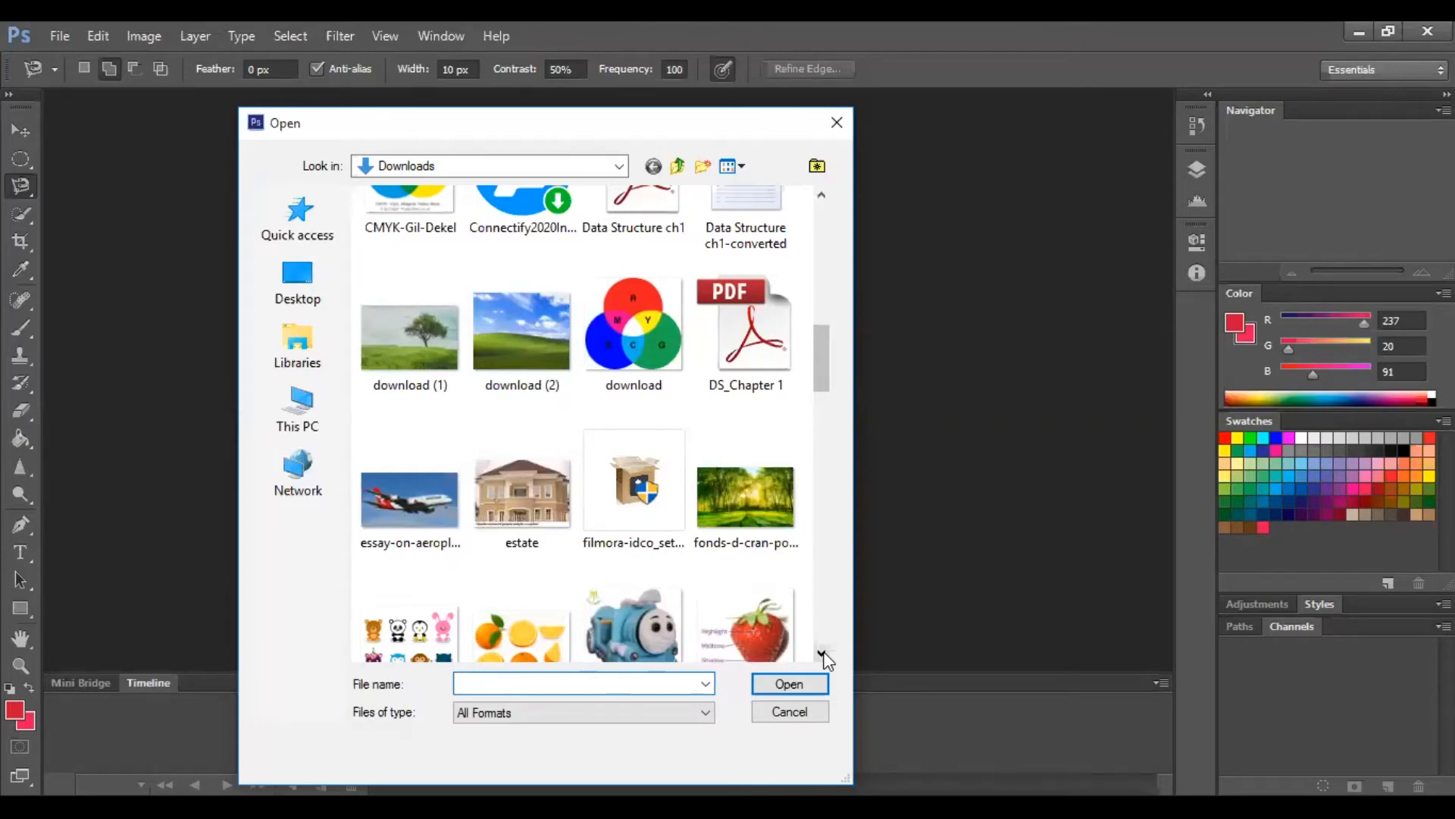
# Open the house image "unnamed (1)" from the Downloads folder
pyautogui.moveTo(822, 653); pyautogui.dragTo(822, 649)
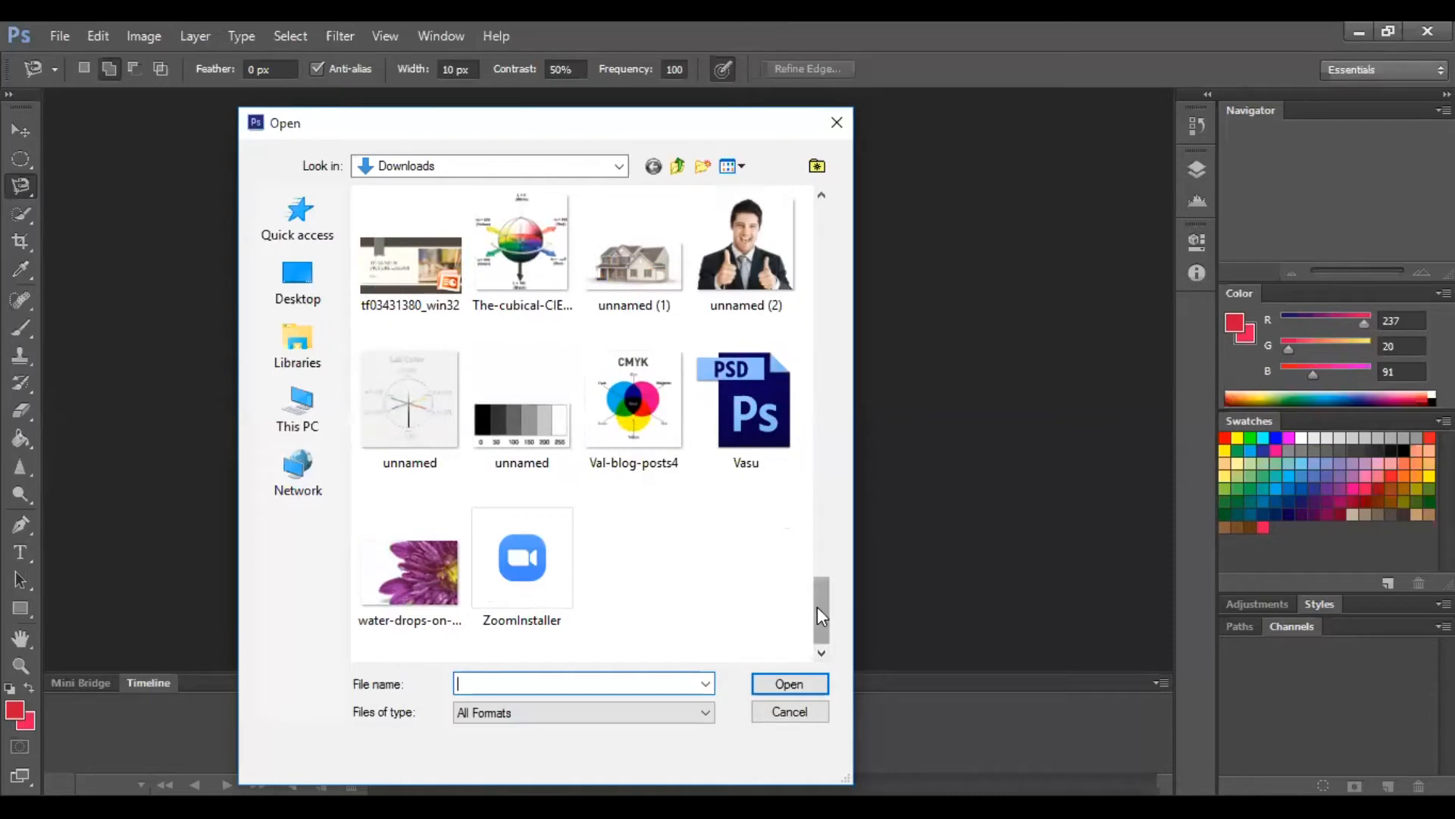
pyautogui.moveTo(817, 605); pyautogui.dragTo(820, 603)
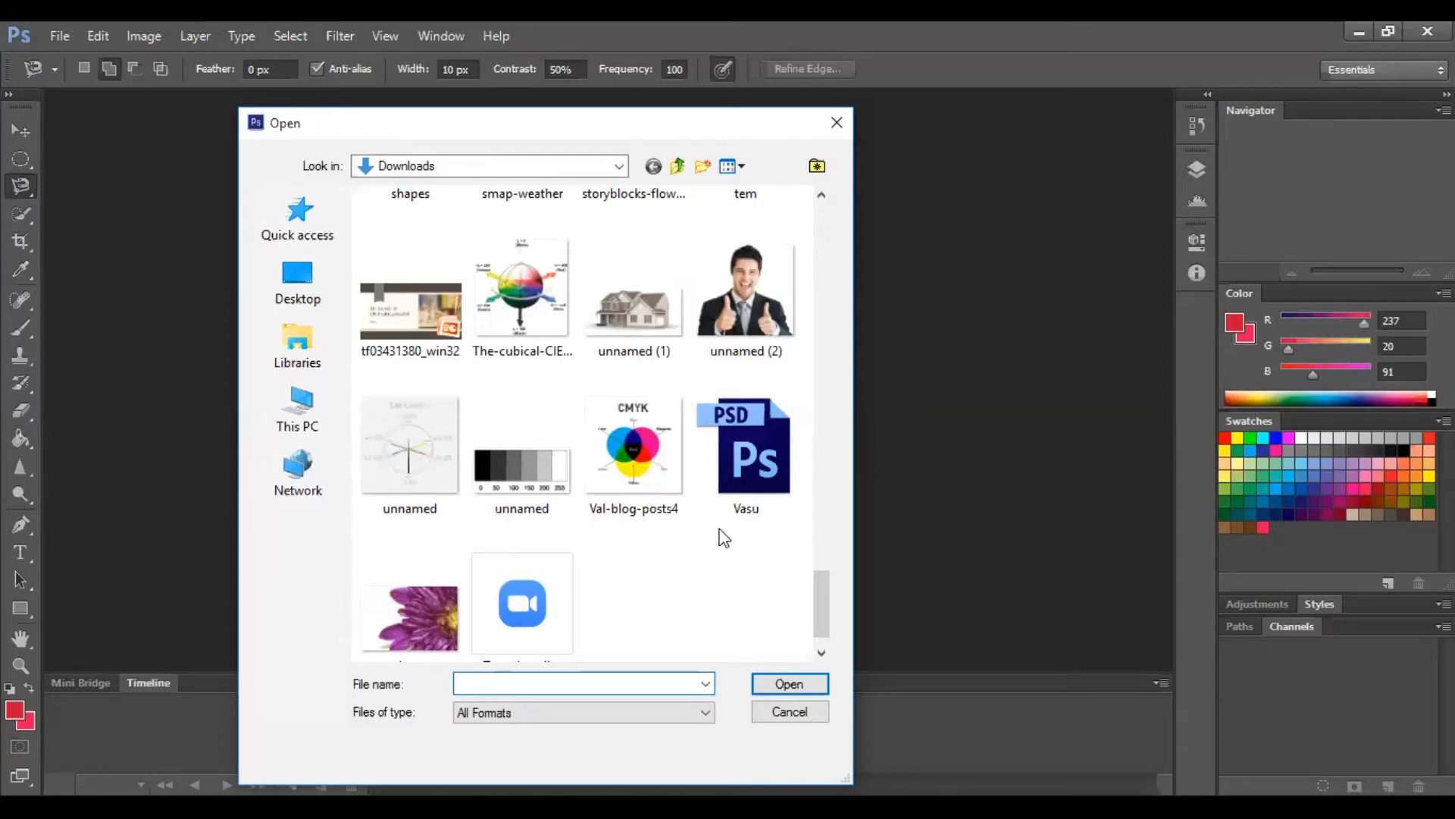
pyautogui.doubleClick(643, 332)
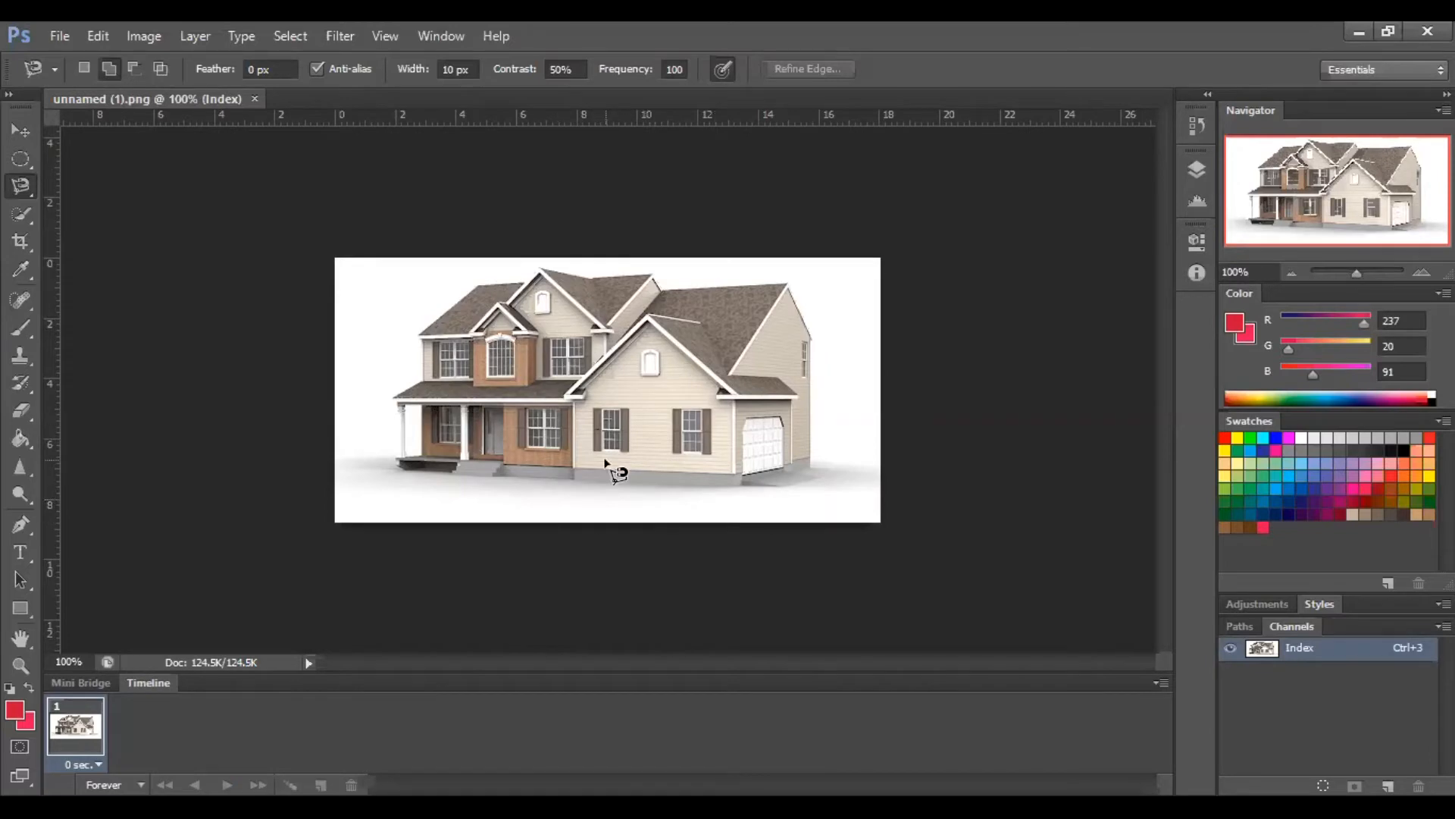
# Open the forest background image "fonds-d-cran-pour-chambre-personnalis-e-fond.jpg" from the Downloads folder as a second document
pyautogui.click(59, 38)
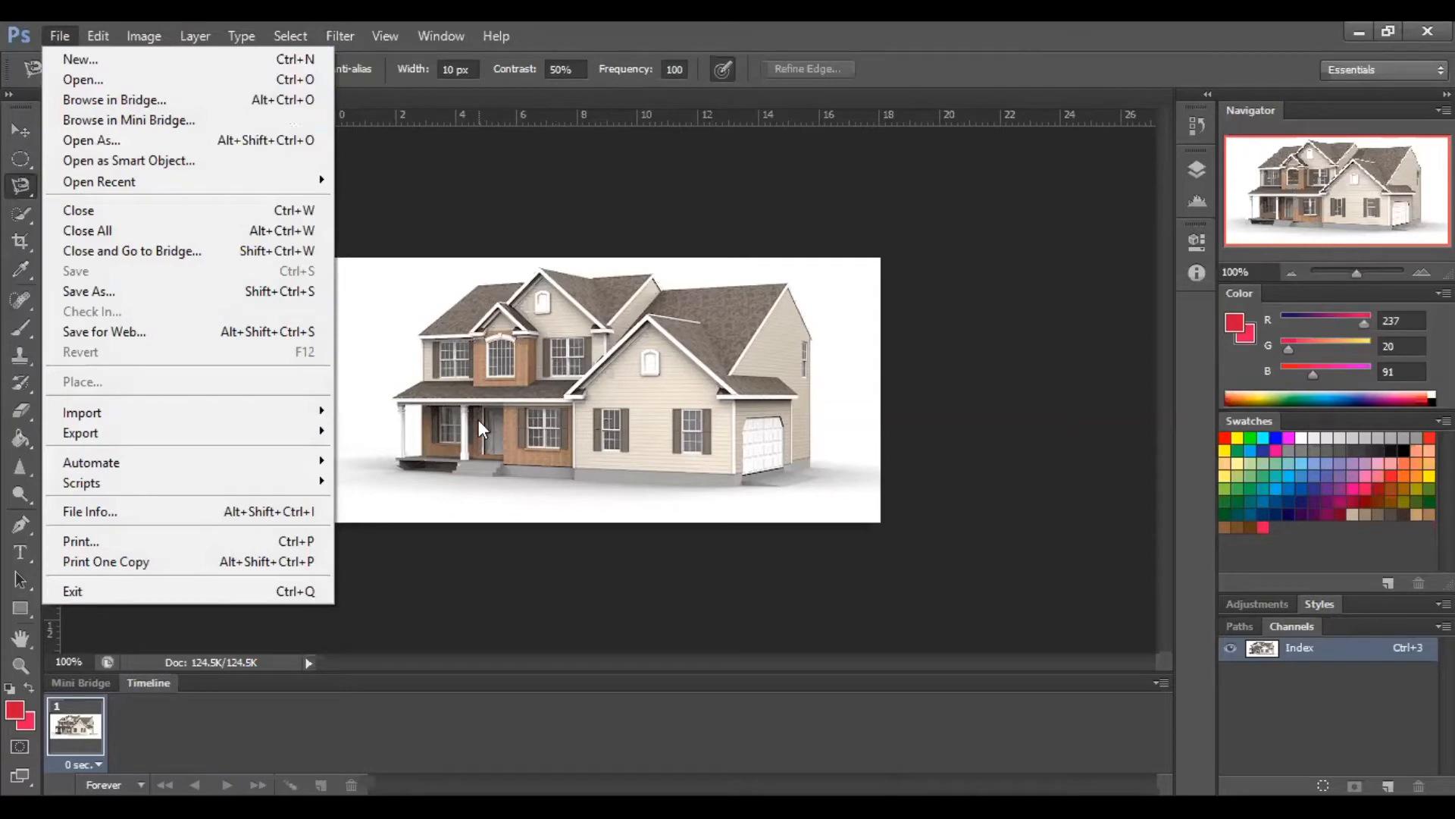
pyautogui.click(937, 514)
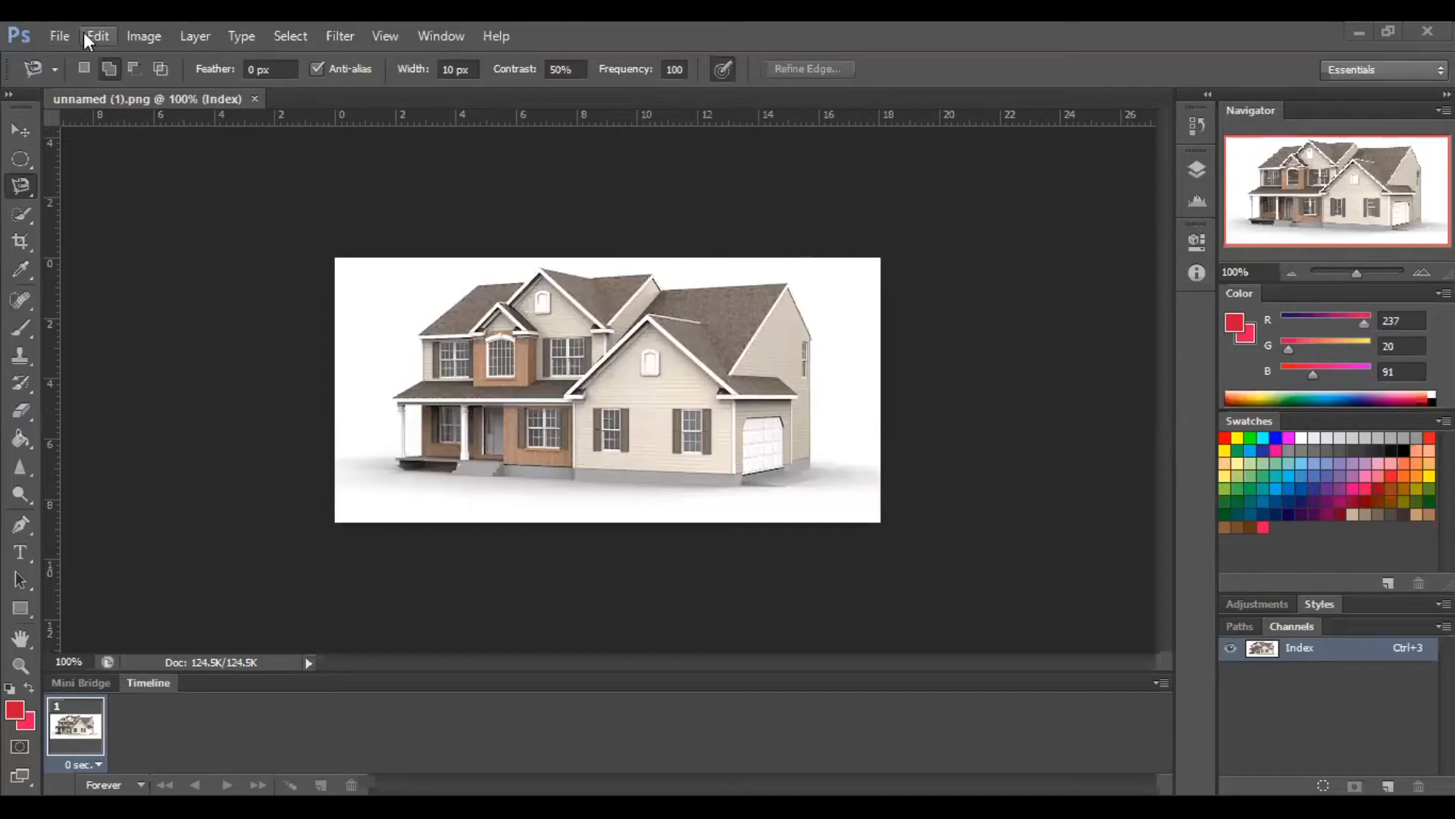
pyautogui.click(60, 37)
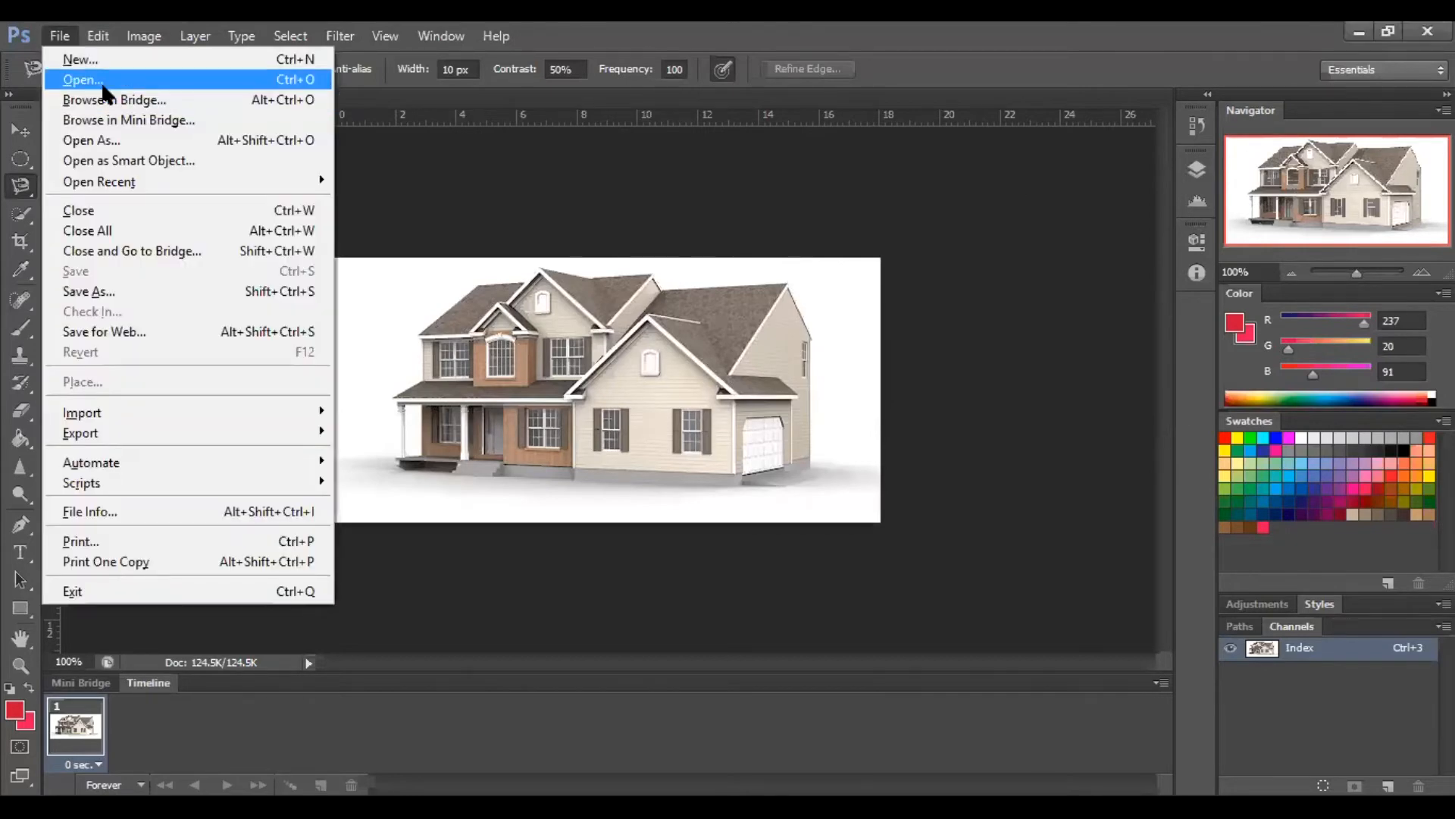
pyautogui.click(104, 85)
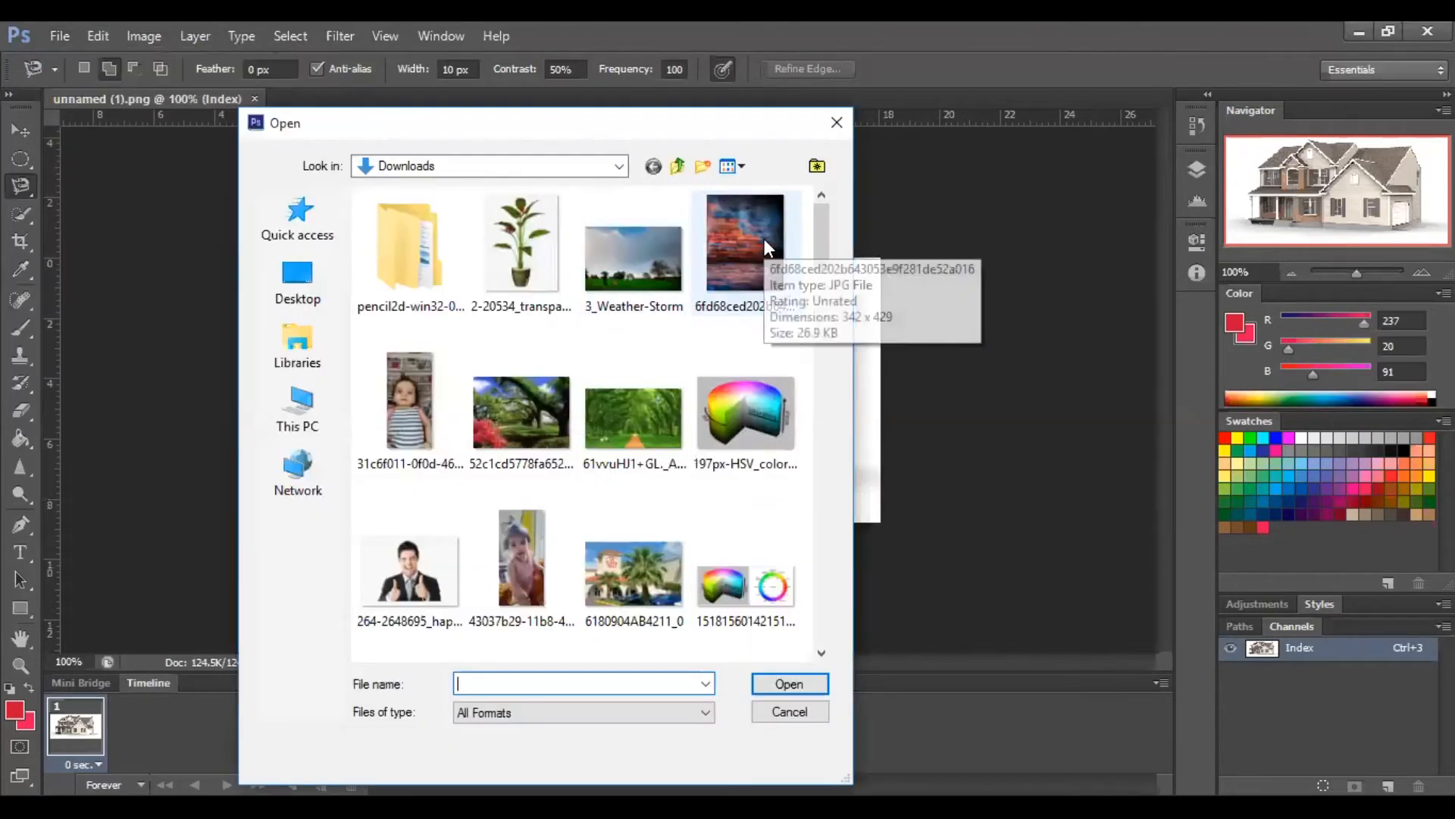
pyautogui.moveTo(825, 234); pyautogui.dragTo(826, 349)
pyautogui.scroll(-3, 827, 355)
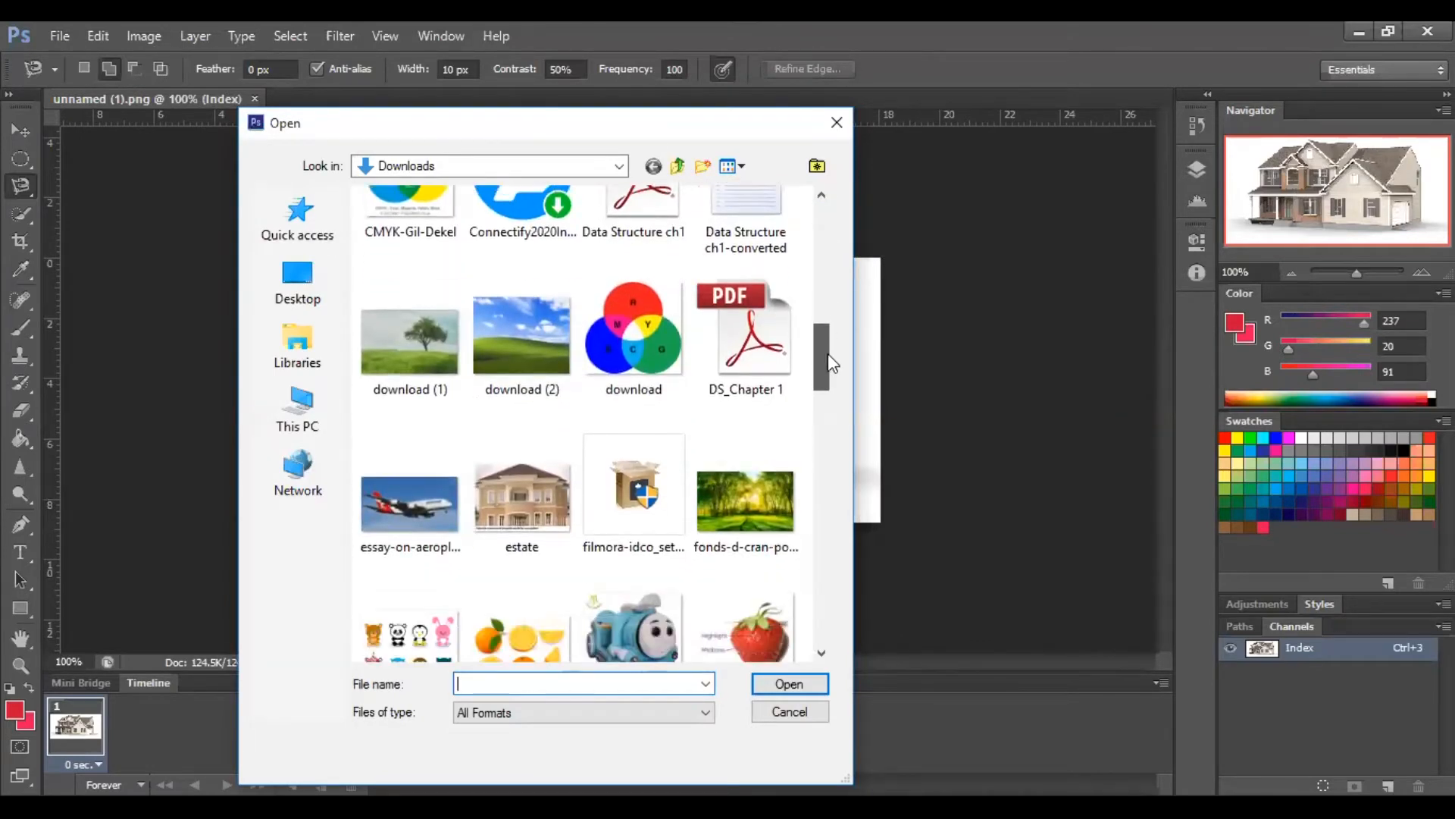
pyautogui.doubleClick(752, 492)
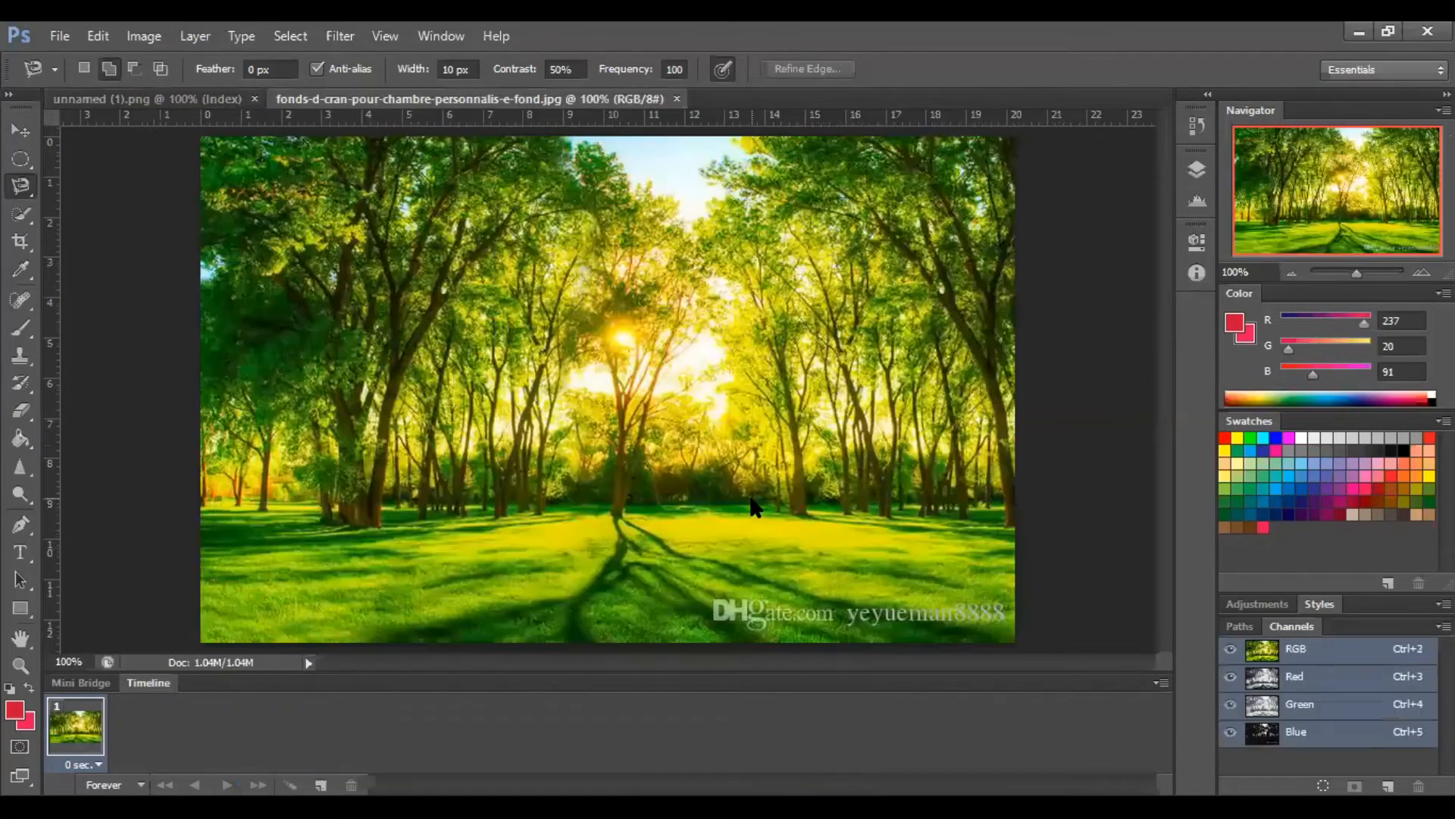
# Select the whole house in unnamed (1).png with the Polygonal Lasso, tracing the roofline, walls, driveway edge and foundation as a closed outline
pyautogui.click(226, 97)
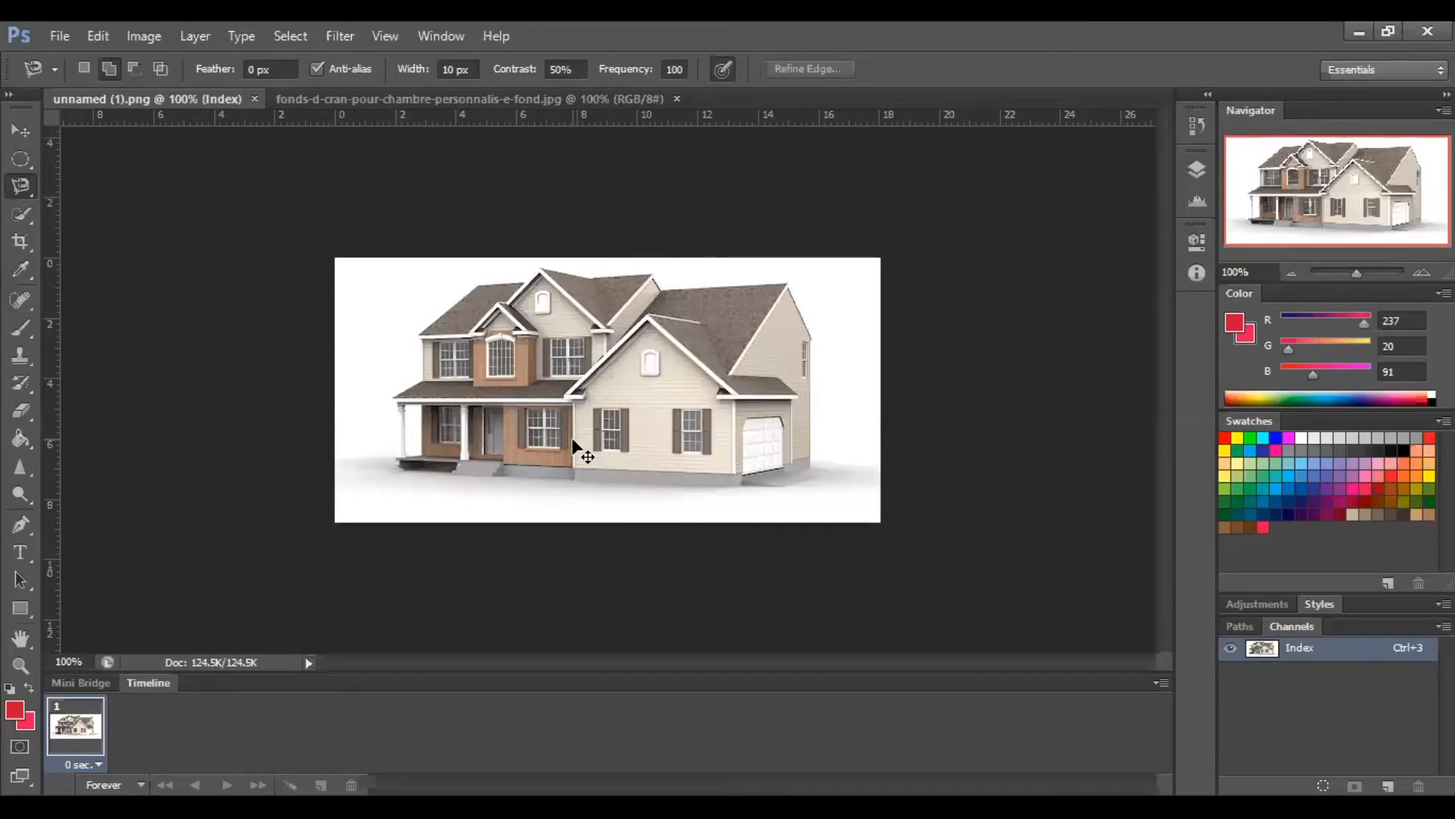
pyautogui.hotkey('ctrl', '+')
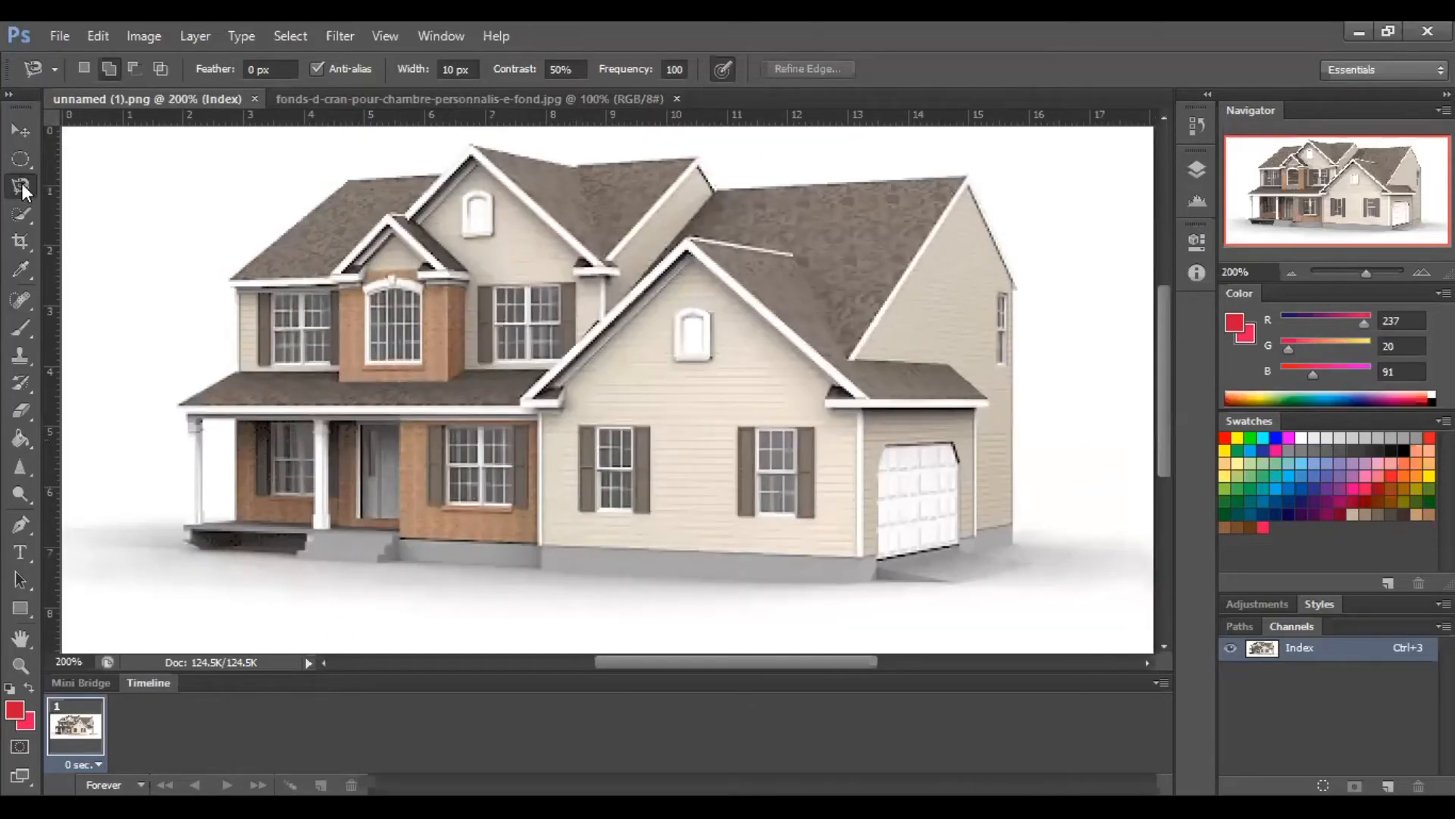
pyautogui.moveTo(21, 184); pyautogui.dragTo(89, 204)
pyautogui.click(92, 204)
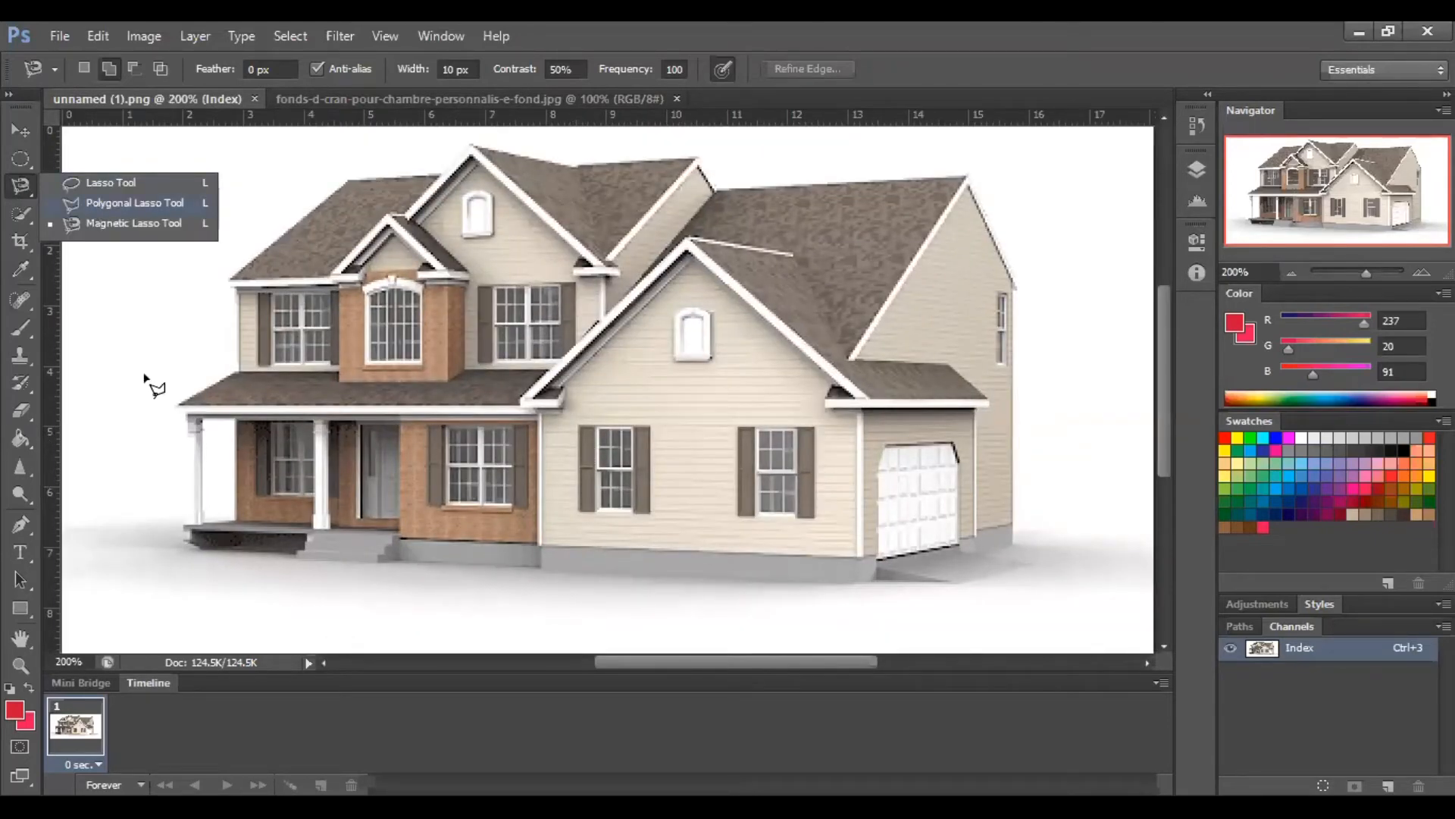
pyautogui.click(178, 404)
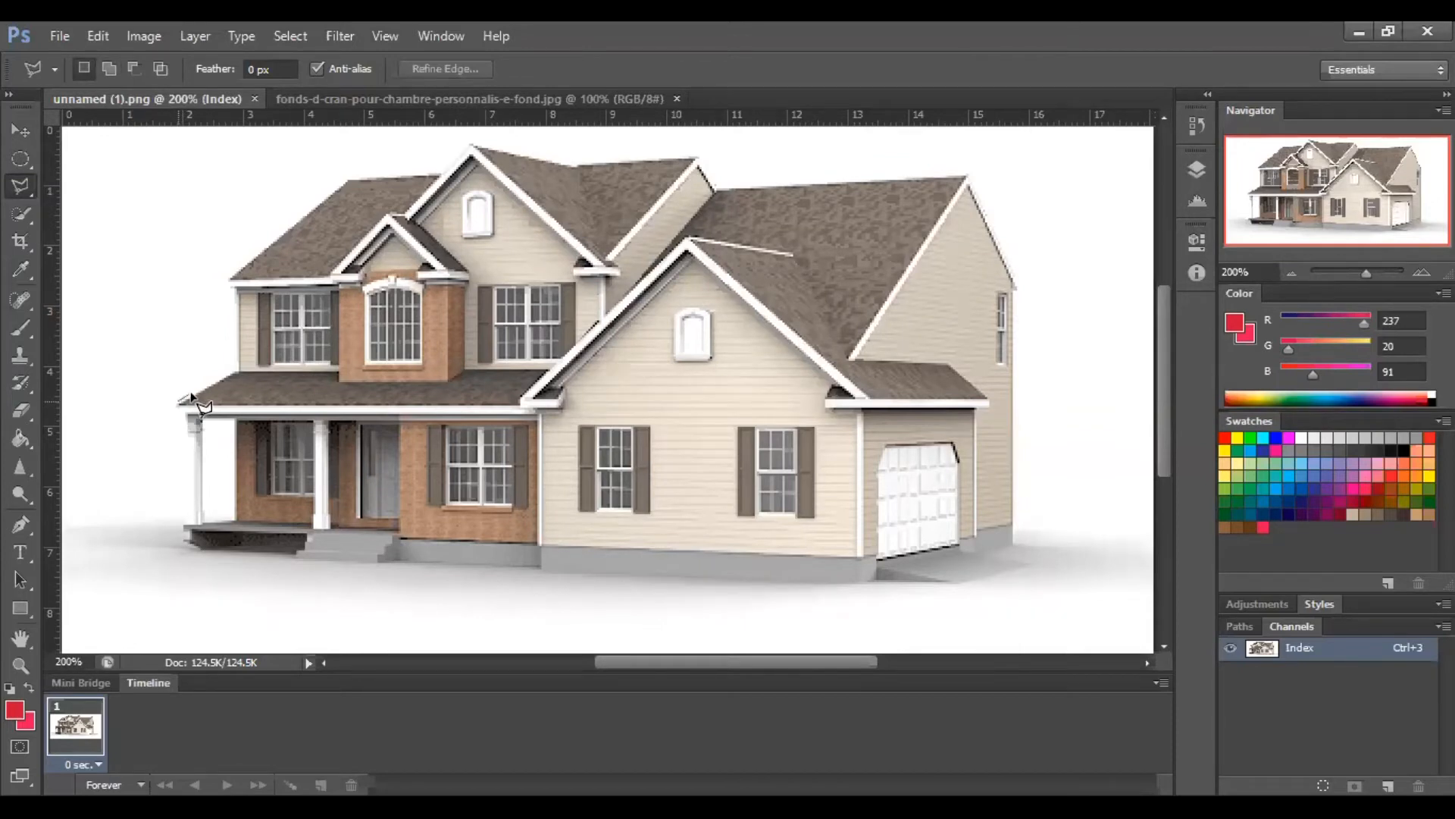
pyautogui.click(237, 373)
pyautogui.click(226, 287)
pyautogui.click(349, 179)
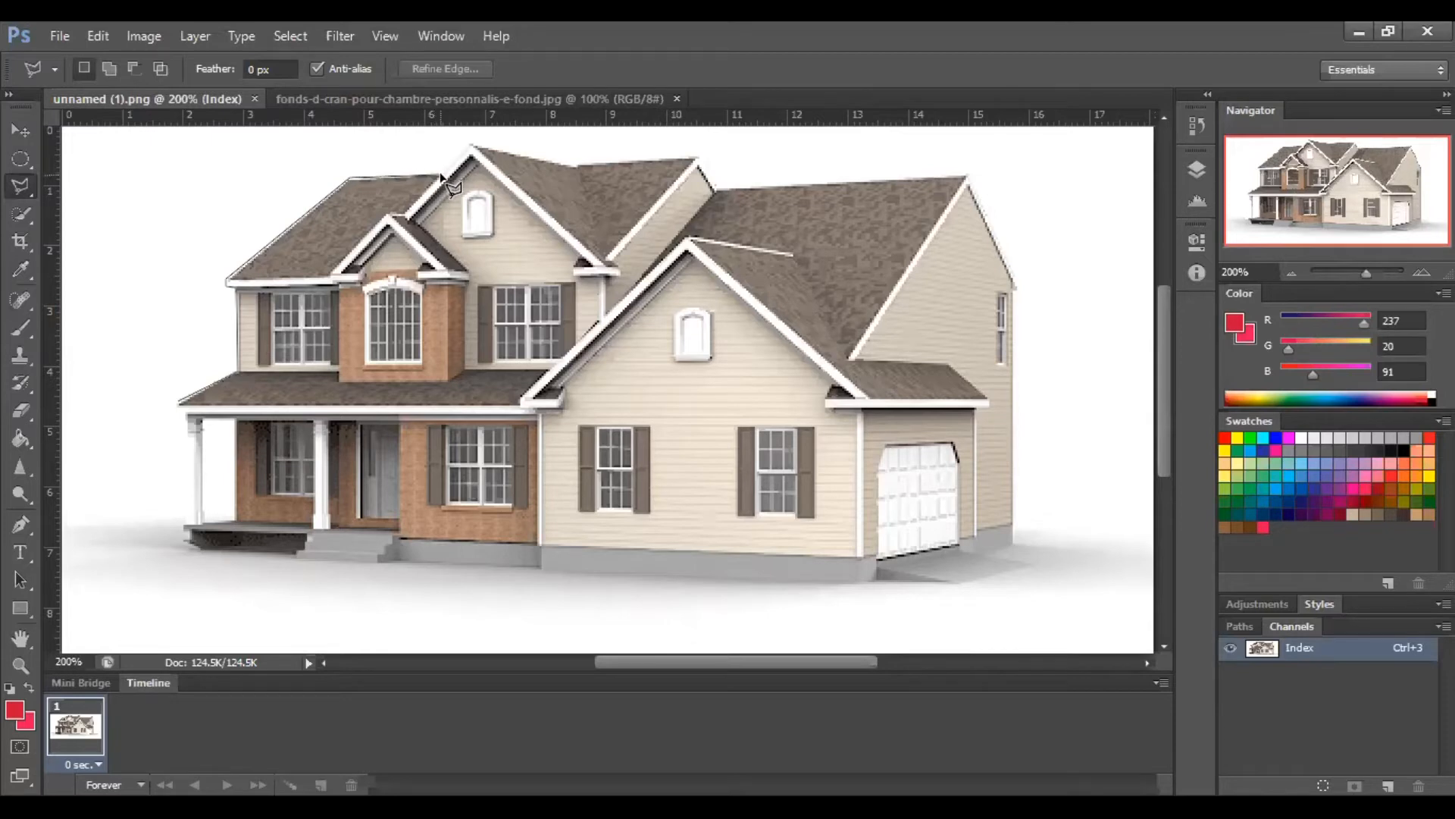
pyautogui.click(470, 141)
pyautogui.click(575, 163)
pyautogui.click(697, 157)
pyautogui.click(717, 187)
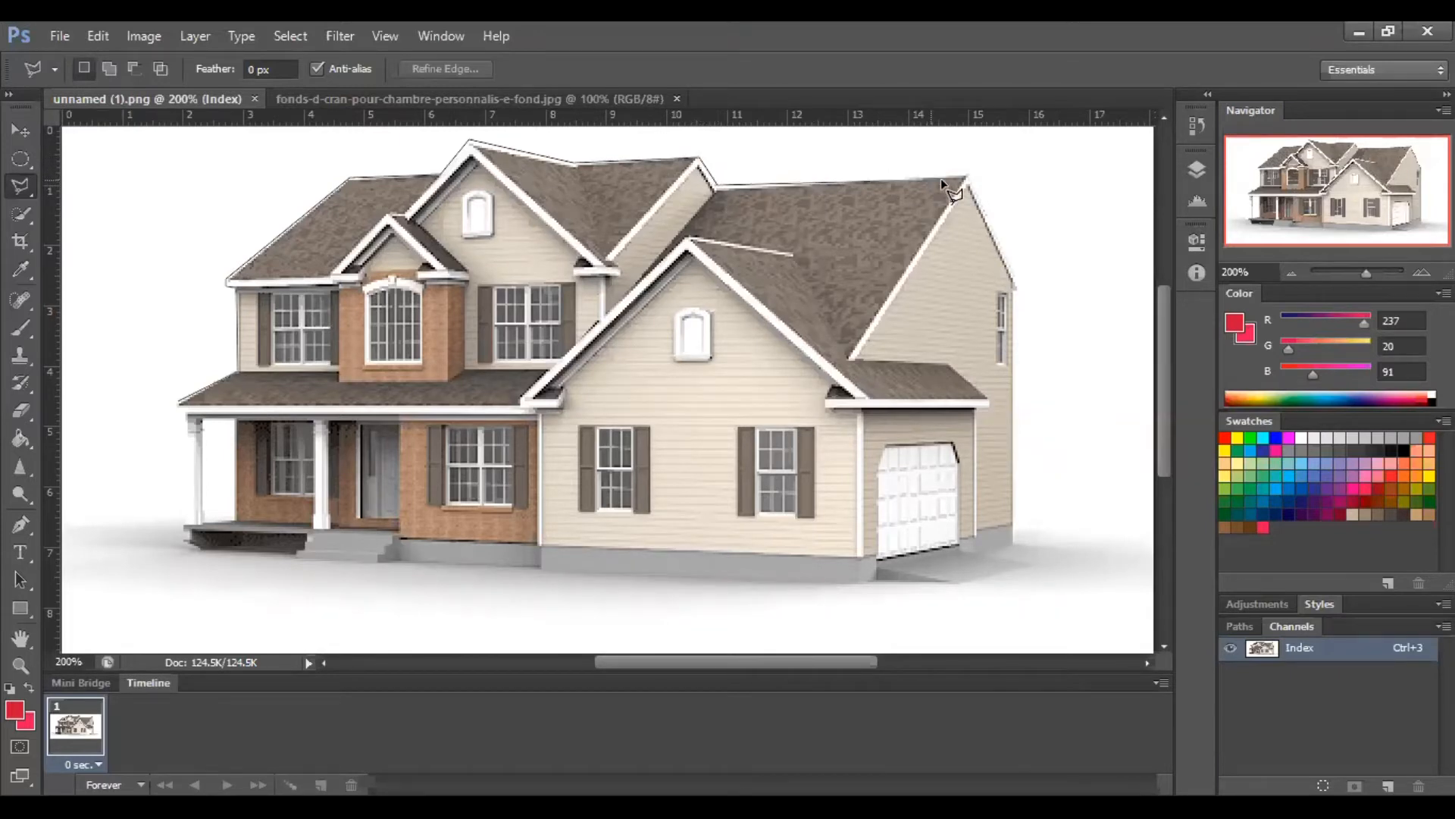
pyautogui.click(970, 177)
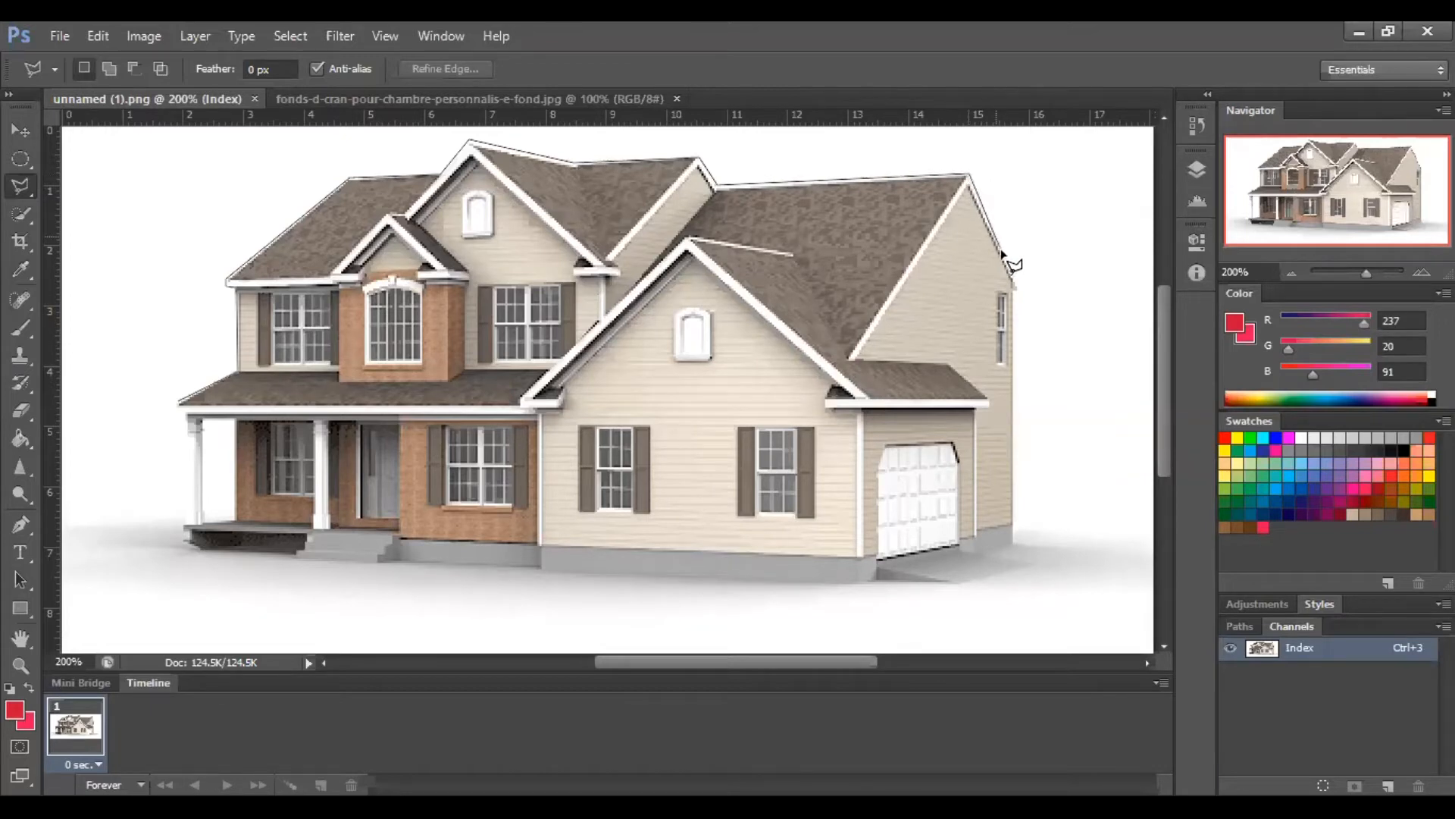
pyautogui.click(1013, 291)
pyautogui.click(1016, 548)
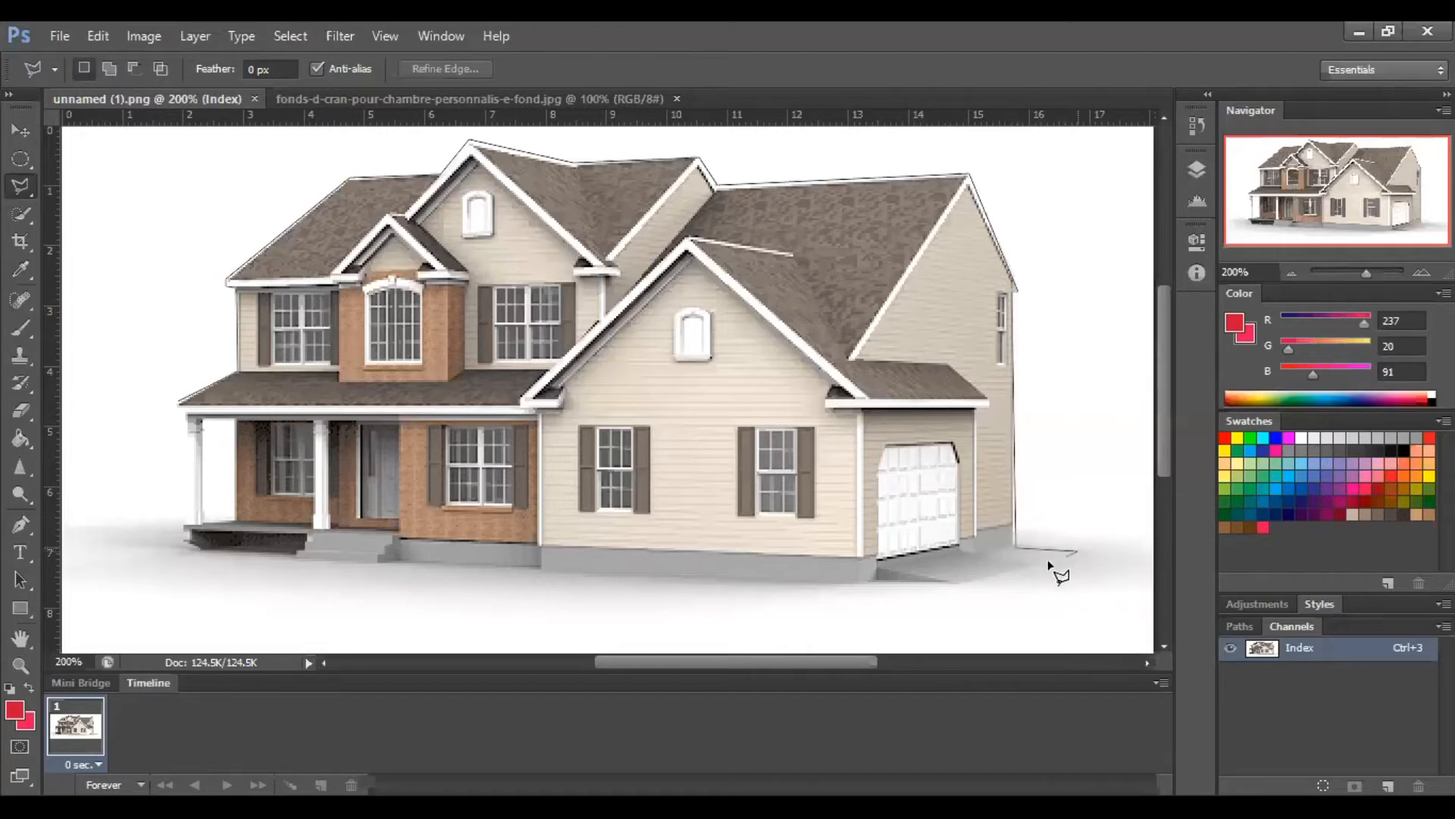
pyautogui.click(957, 586)
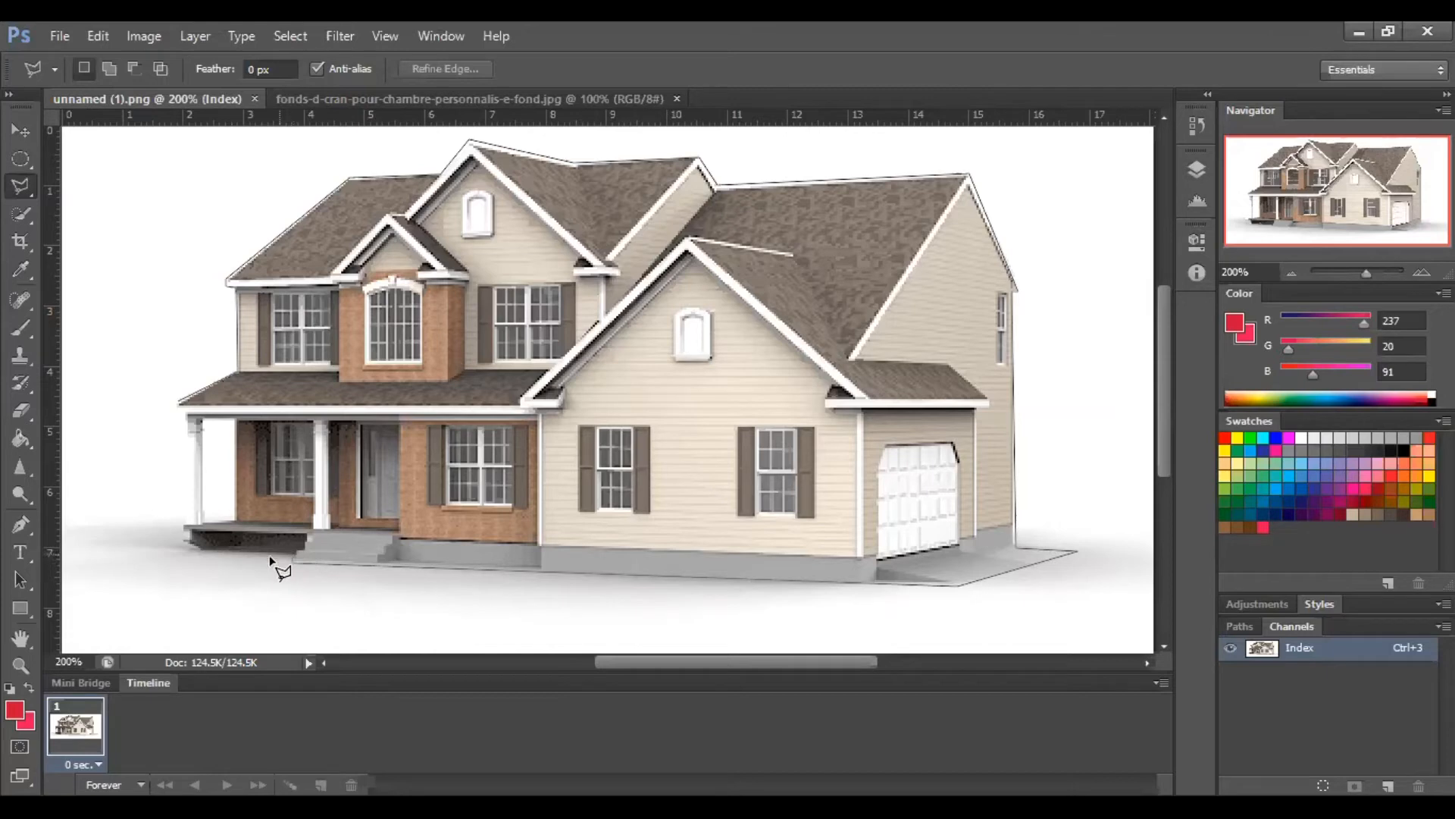
pyautogui.click(195, 523)
pyautogui.click(169, 410)
pyautogui.click(177, 407)
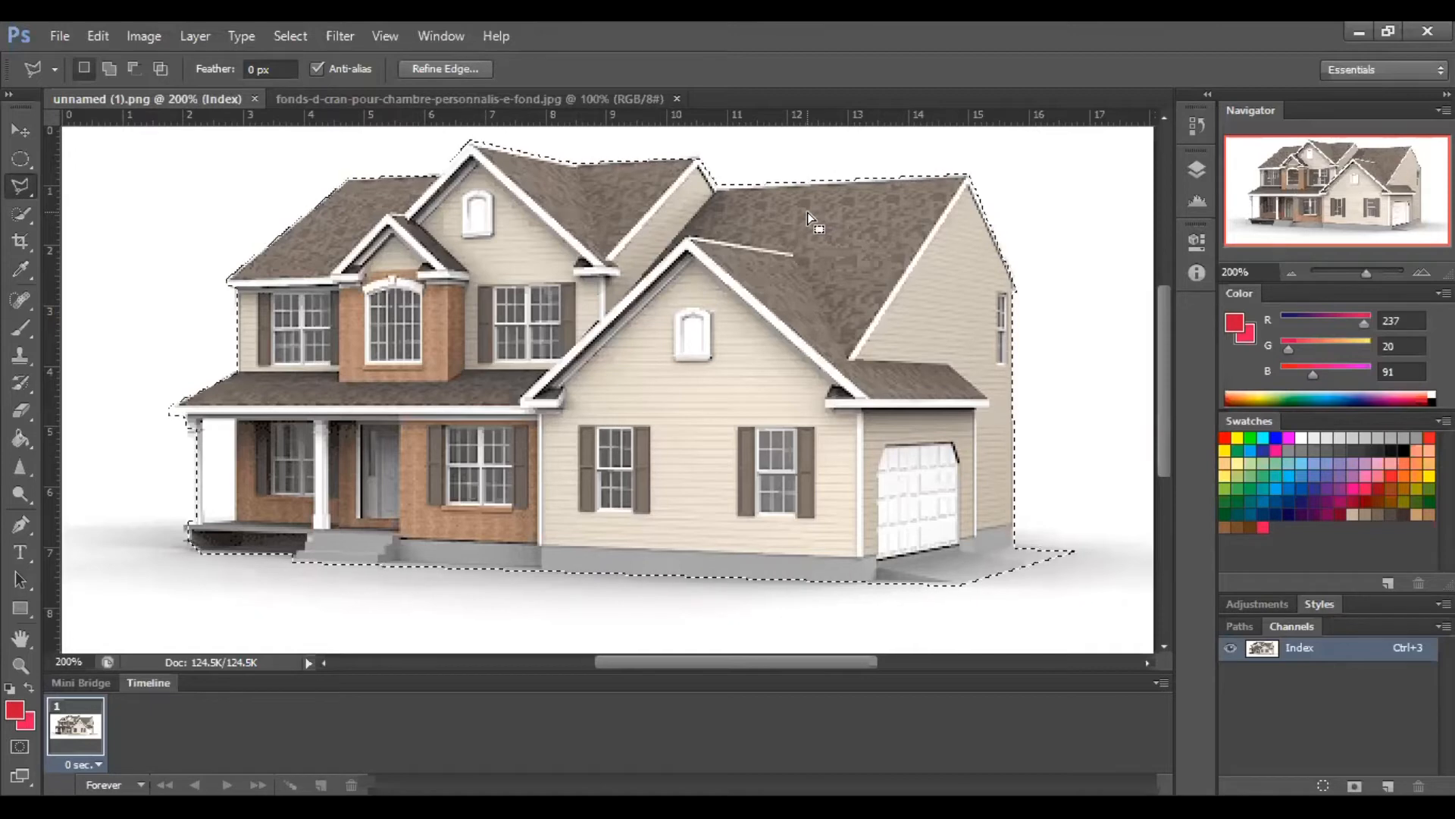
# Copy the selected house into the forest image and move it down onto the grass at the image's lower edge
pyautogui.click(547, 97)
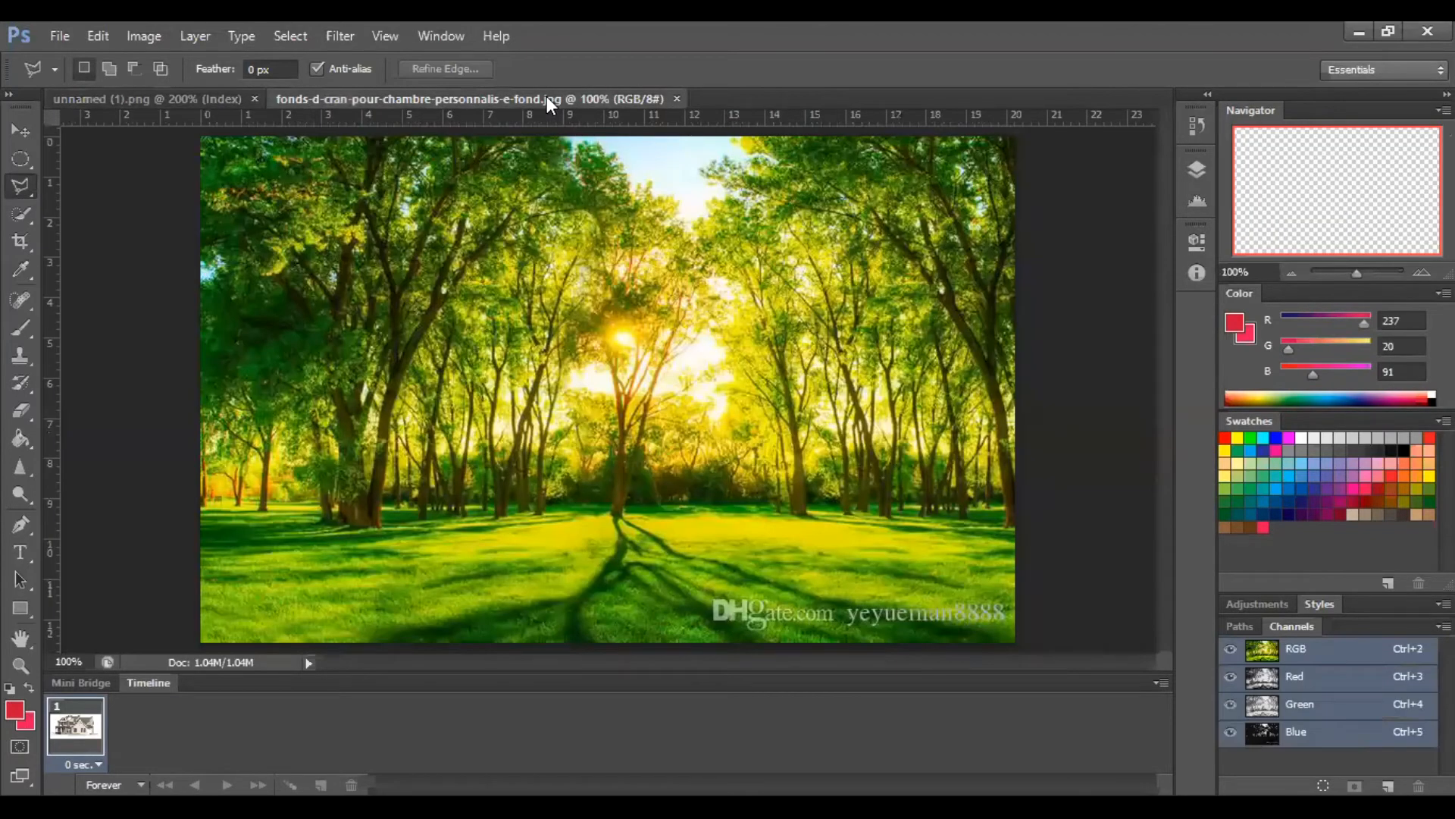
pyautogui.hotkey('ctrl', 'v')
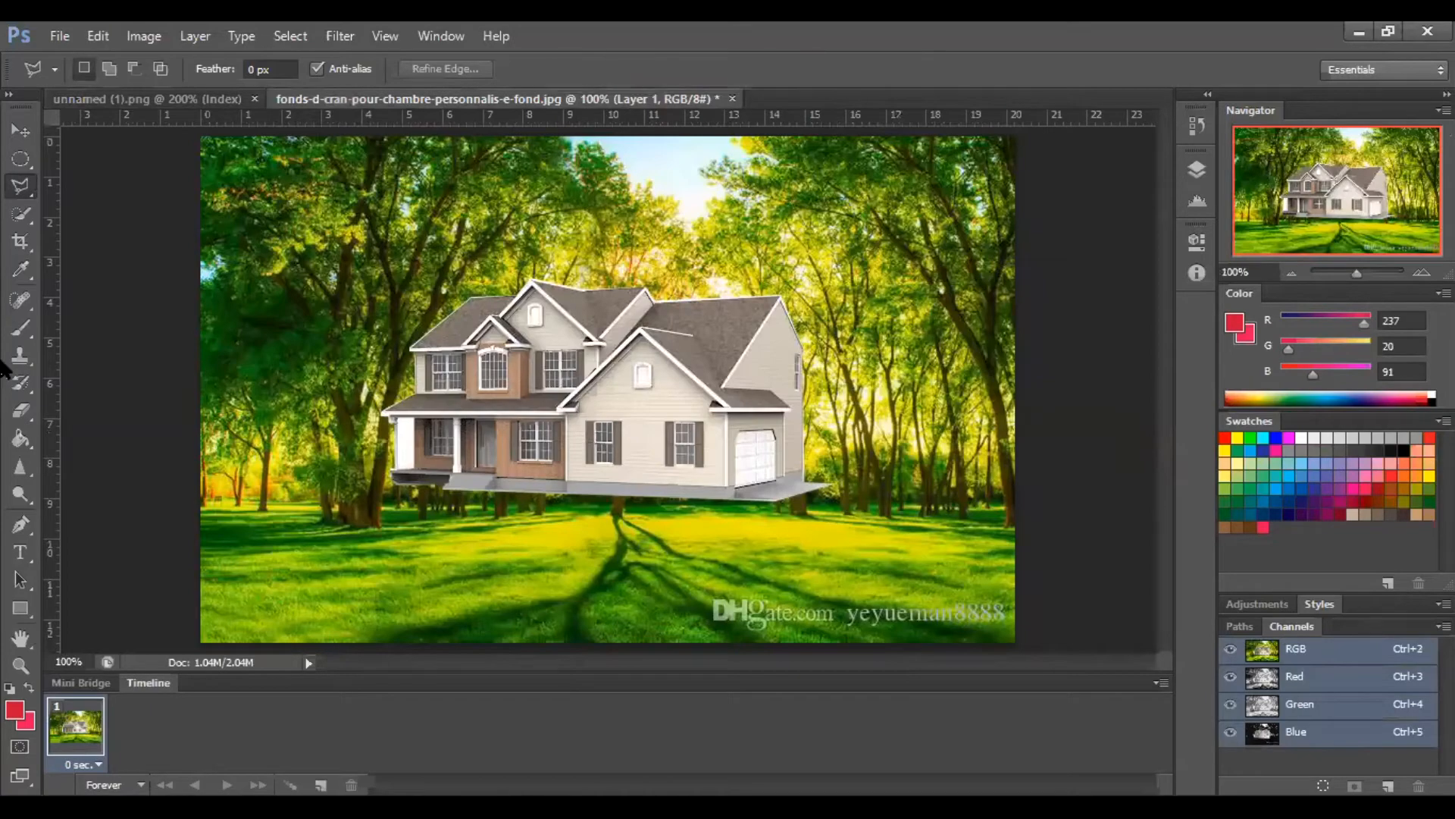
pyautogui.hotkey('ctrl', 't')
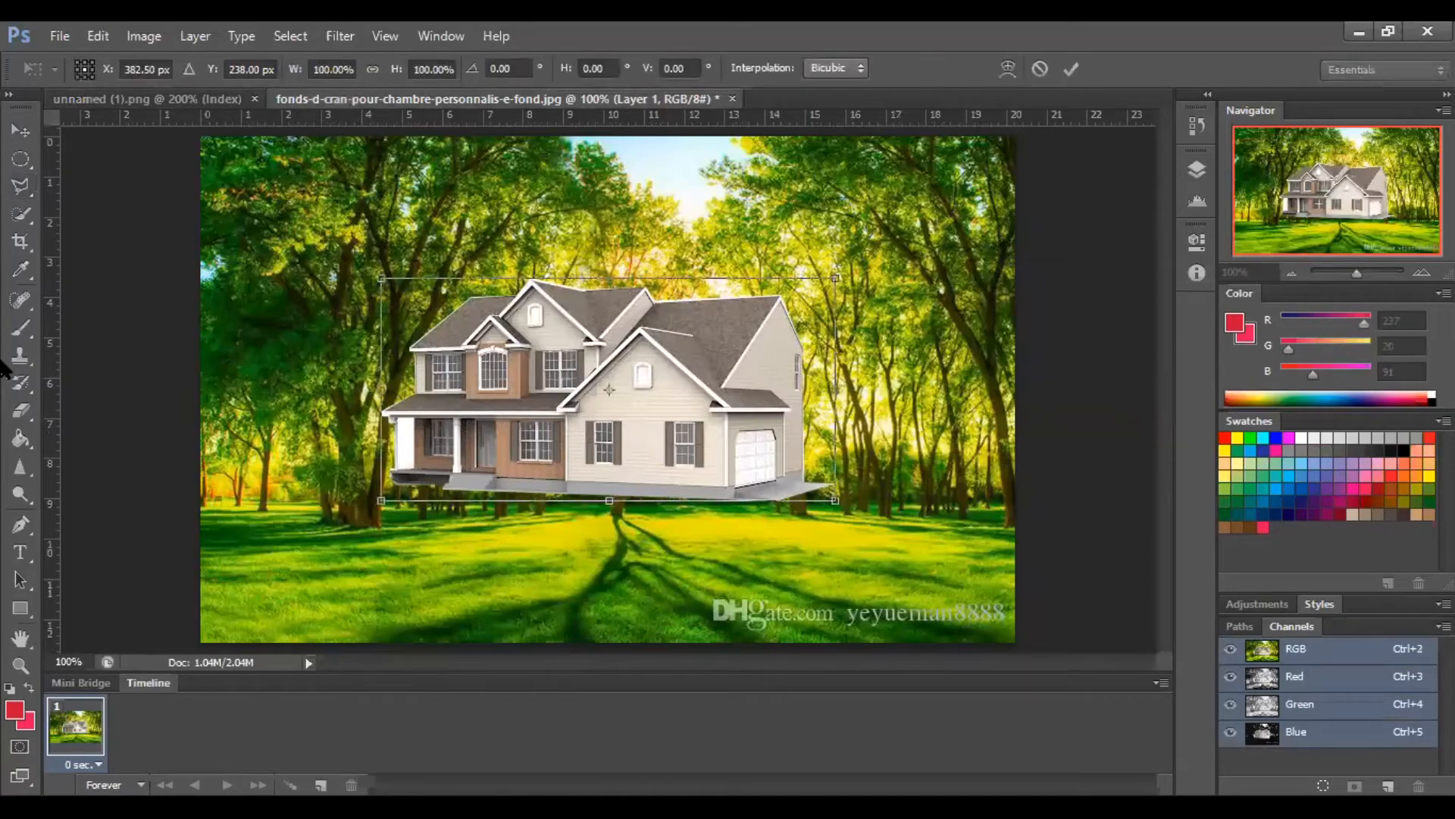
pyautogui.click(21, 136)
pyautogui.moveTo(579, 408); pyautogui.dragTo(653, 554)
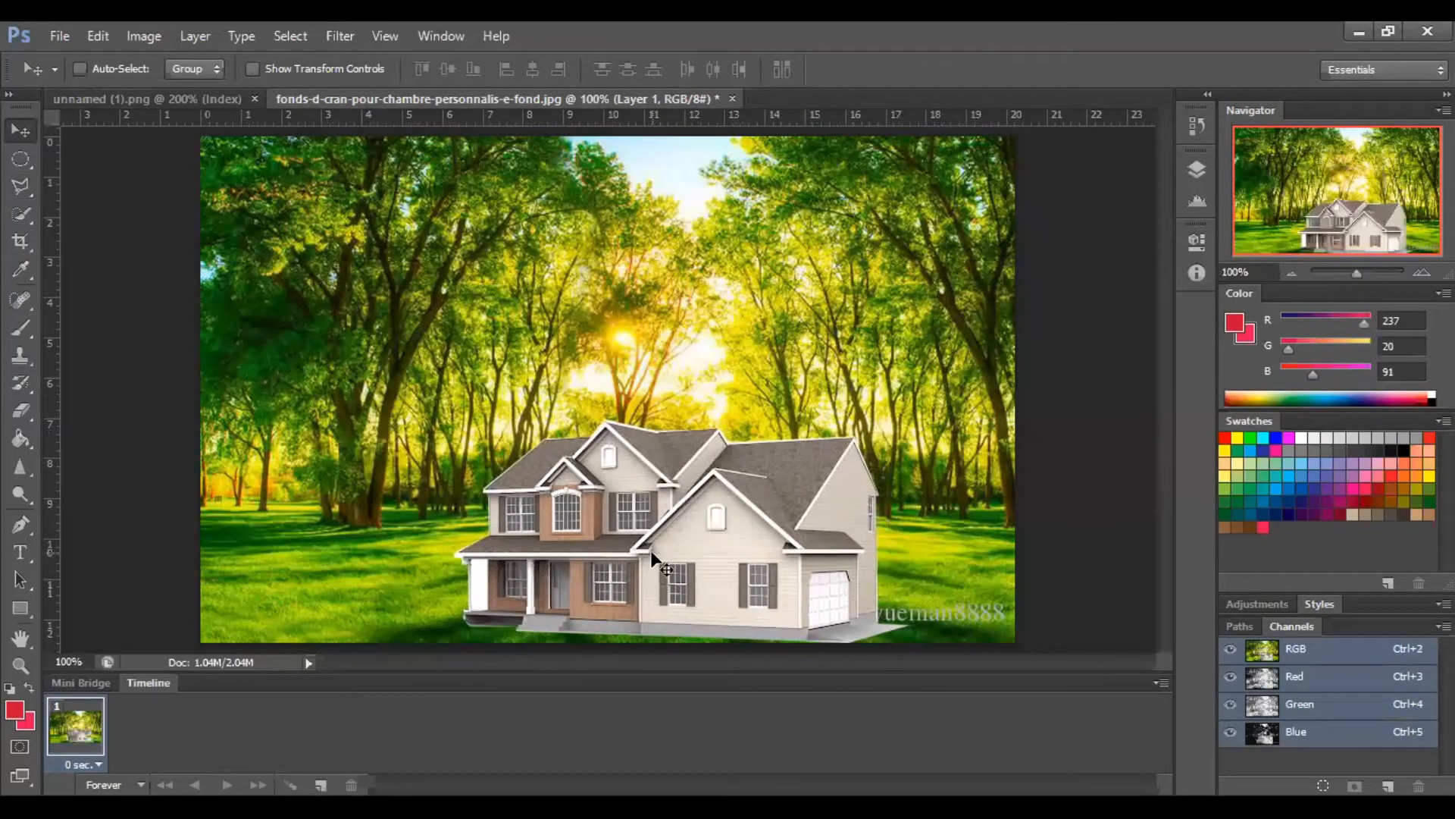
# Enlarge the pasted house with Free Transform to about 146% width and 162% height, keeping it on the grass
pyautogui.hotkey('ctrl', 't')
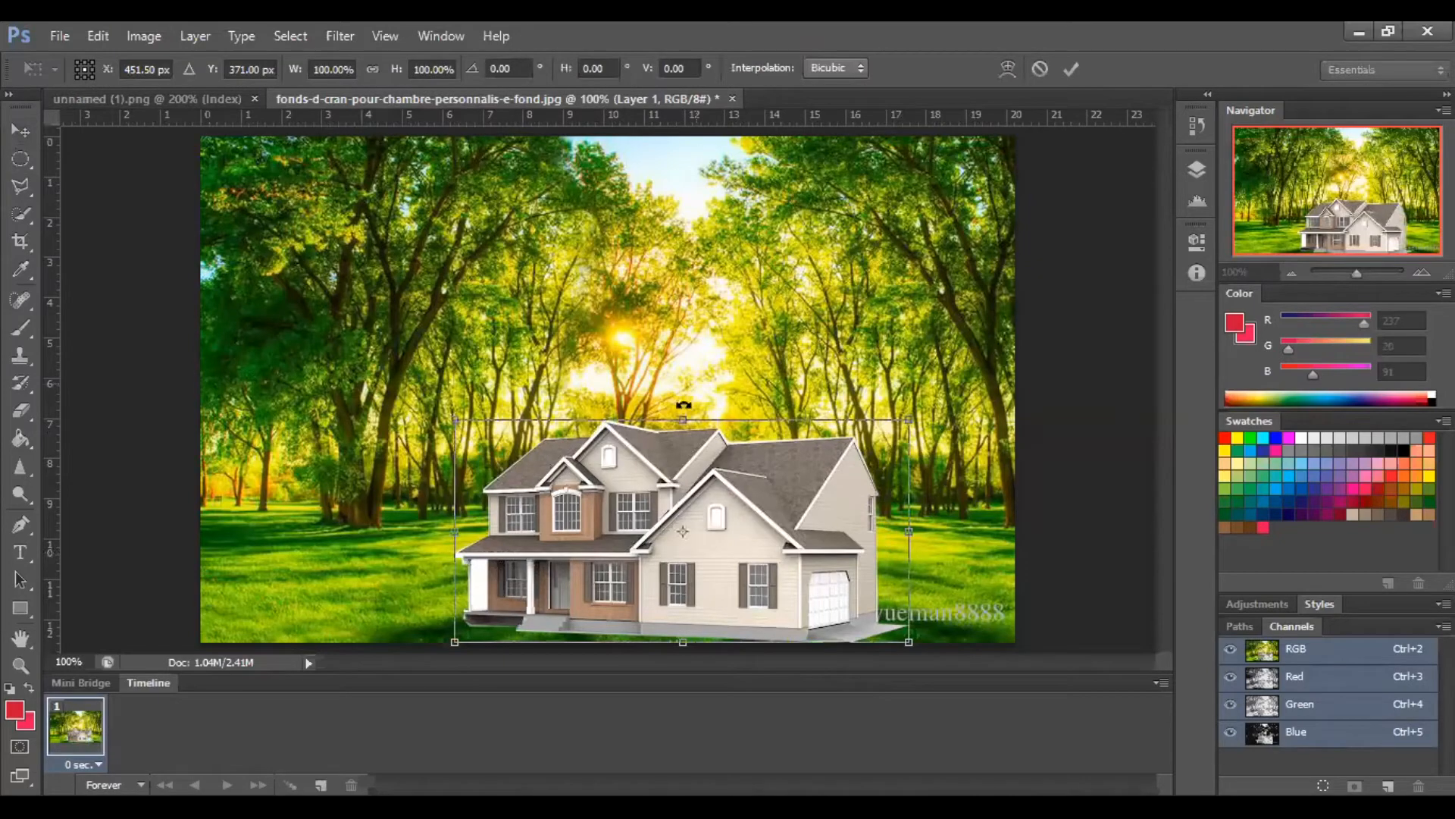
pyautogui.moveTo(682, 418); pyautogui.dragTo(679, 284)
pyautogui.moveTo(910, 464); pyautogui.dragTo(1016, 452)
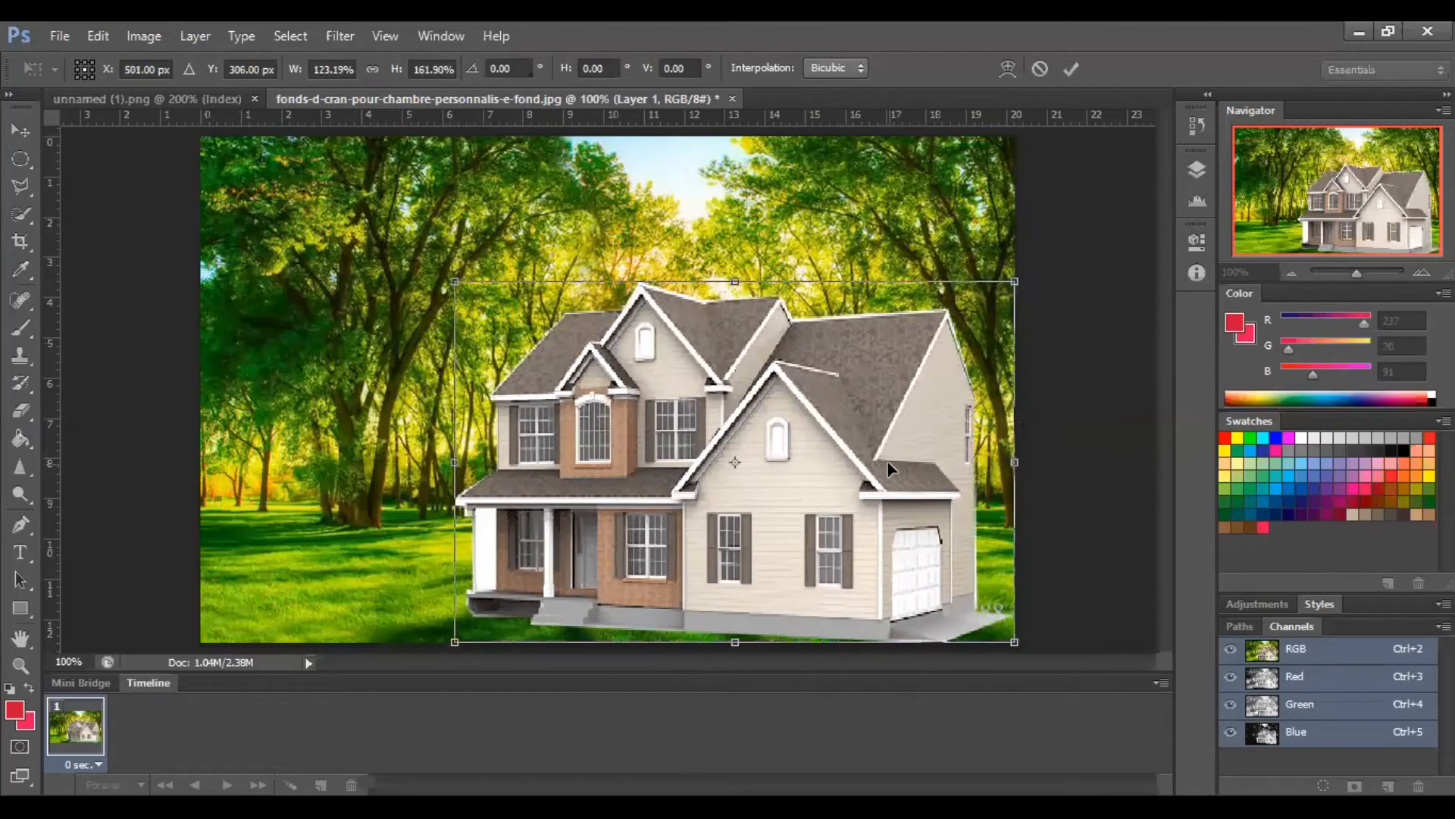
pyautogui.moveTo(896, 457); pyautogui.dragTo(895, 453)
pyautogui.moveTo(455, 454); pyautogui.dragTo(350, 479)
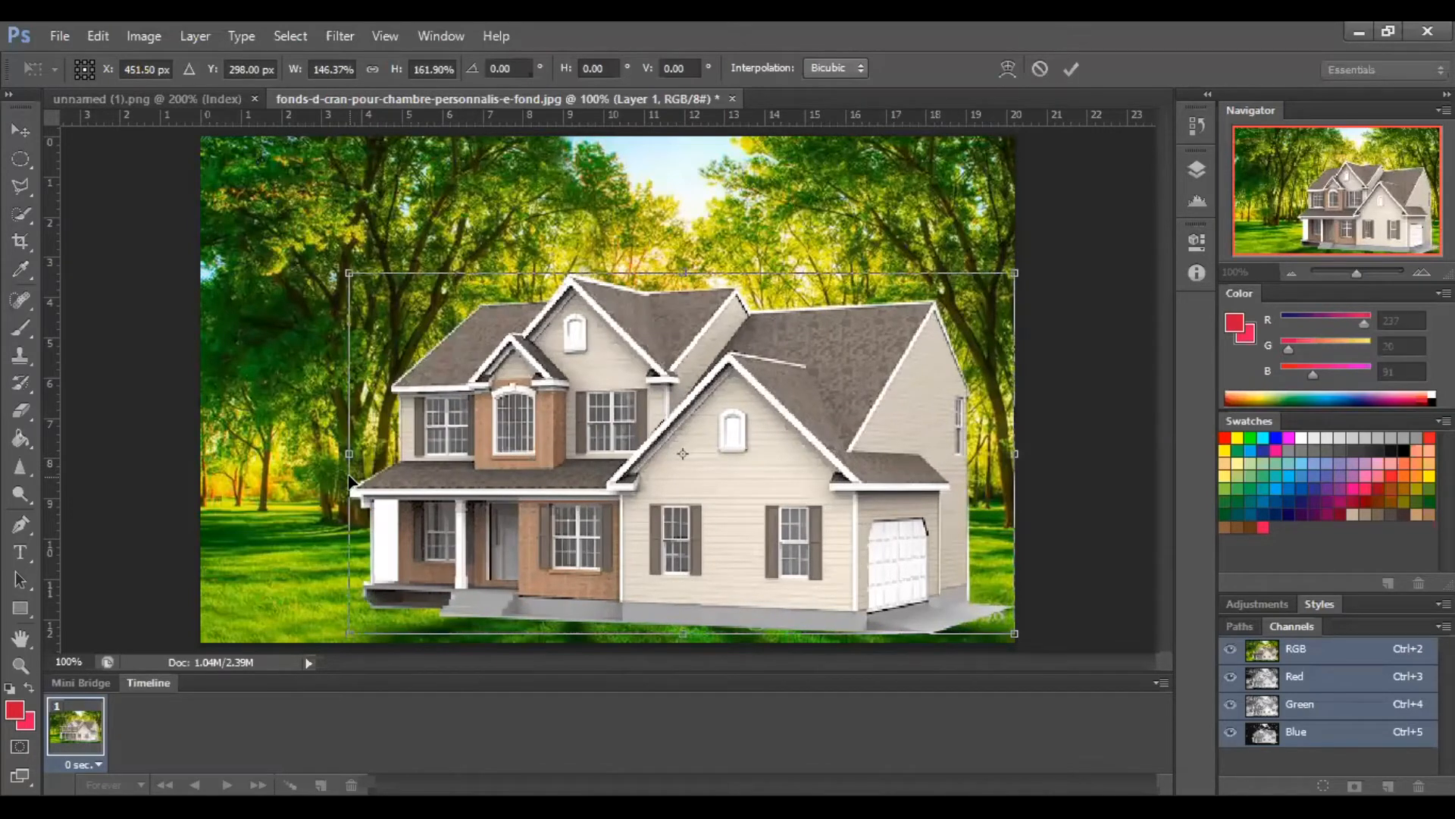
pyautogui.press('Return')
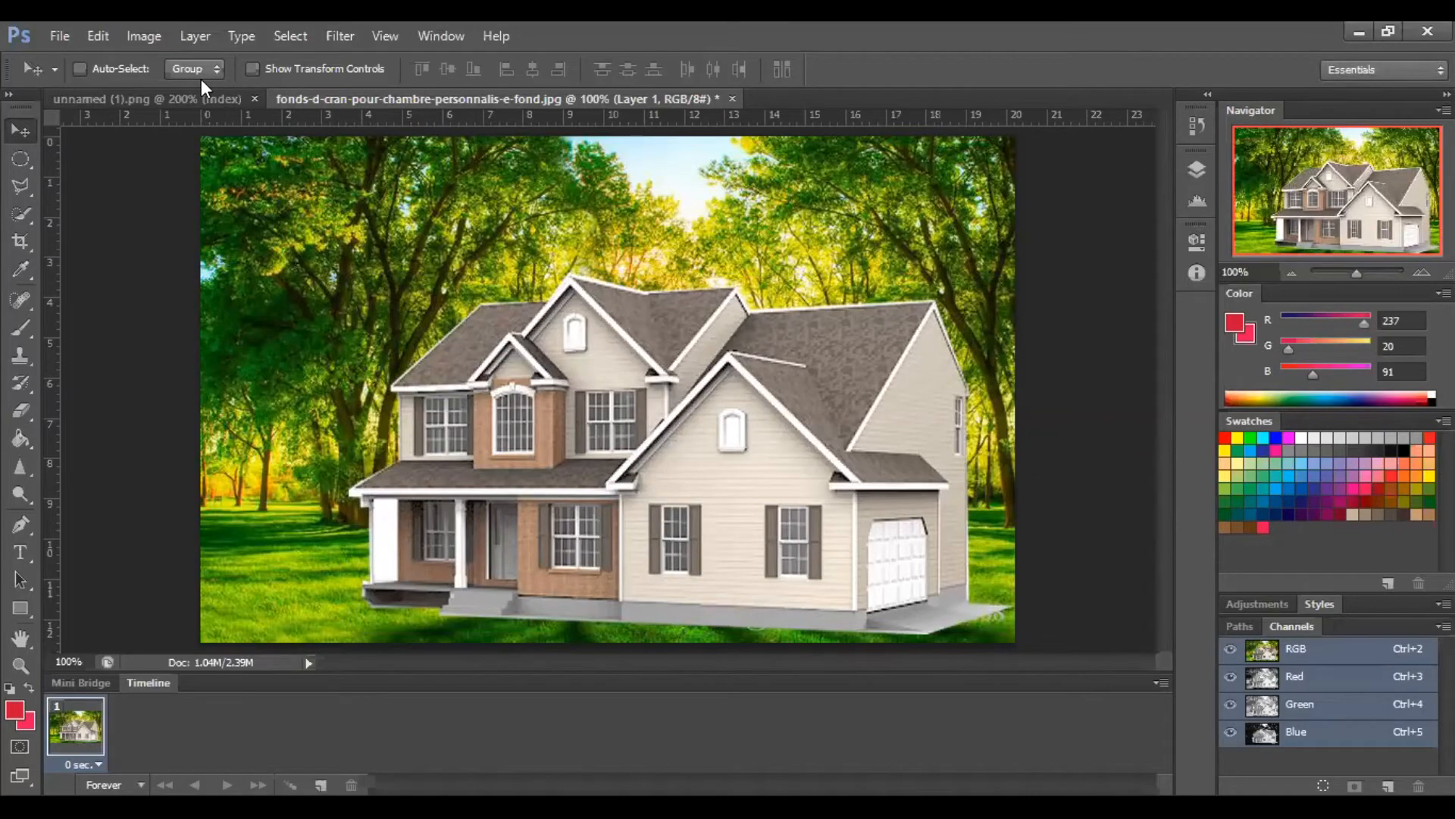
# Place the bush_PNG7206 image from the Downloads folder into the forest document
pyautogui.click(193, 101)
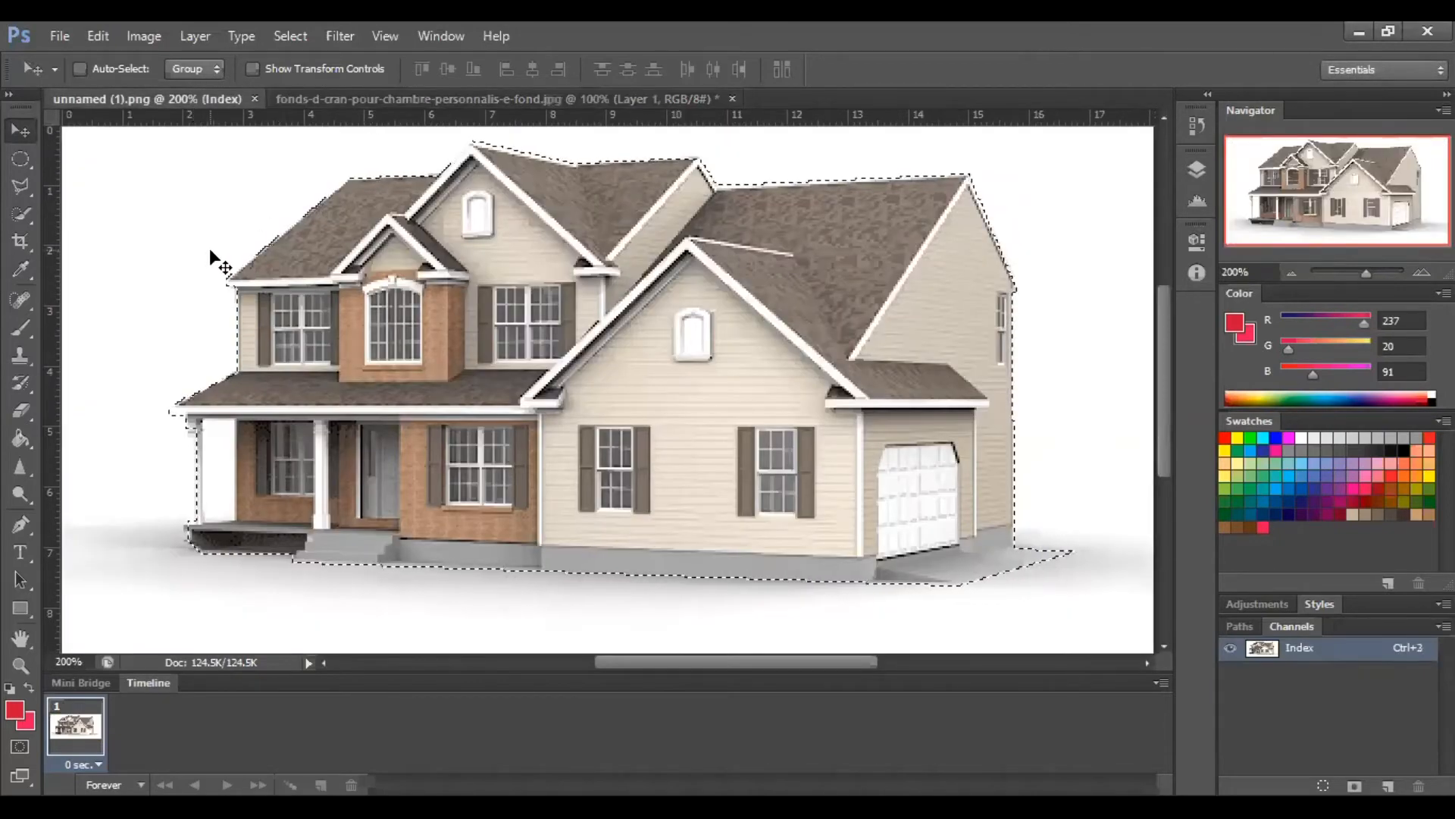
pyautogui.hotkey('ctrl', 'Tab')
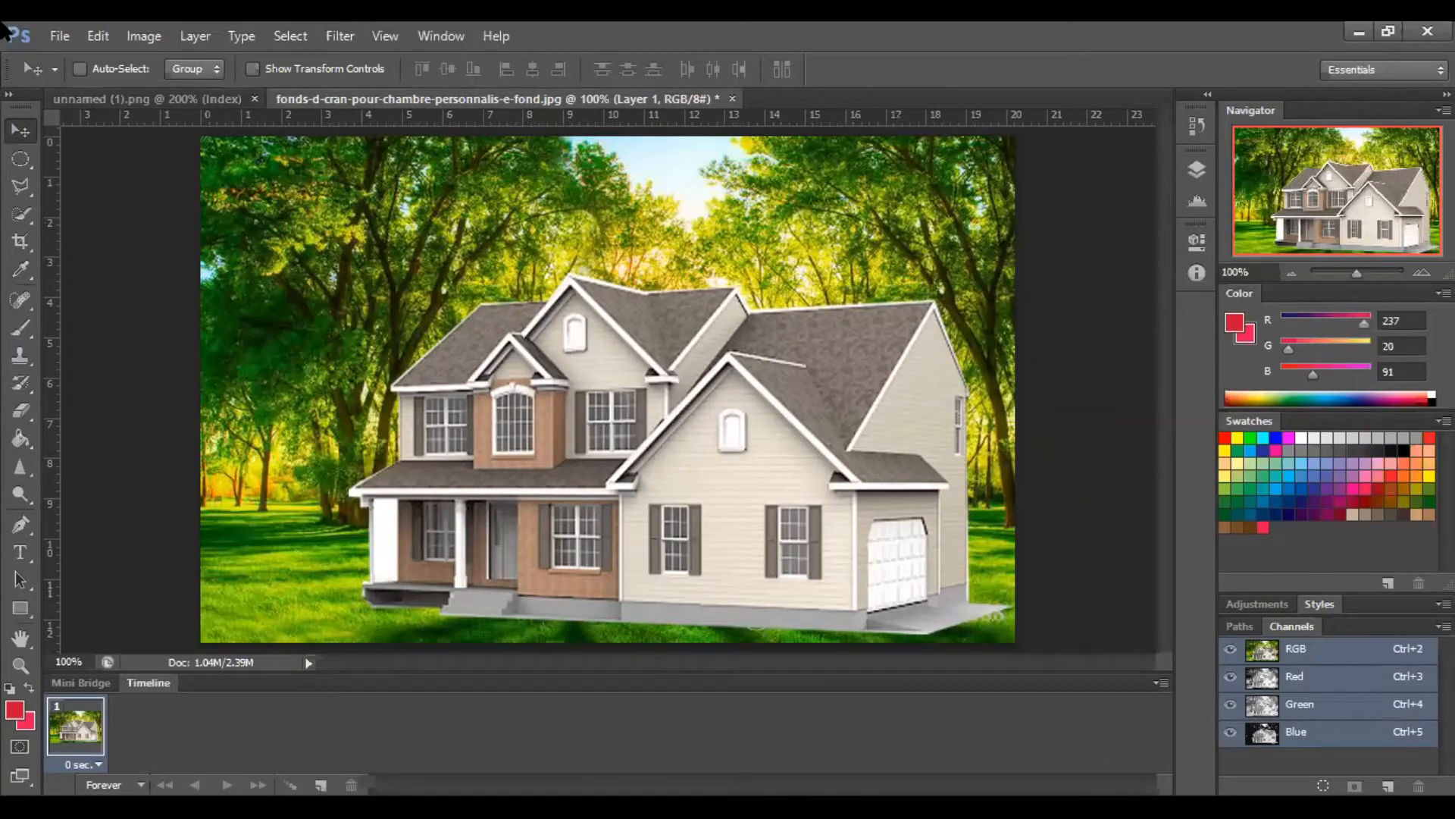
pyautogui.hotkey('alt', 'f')
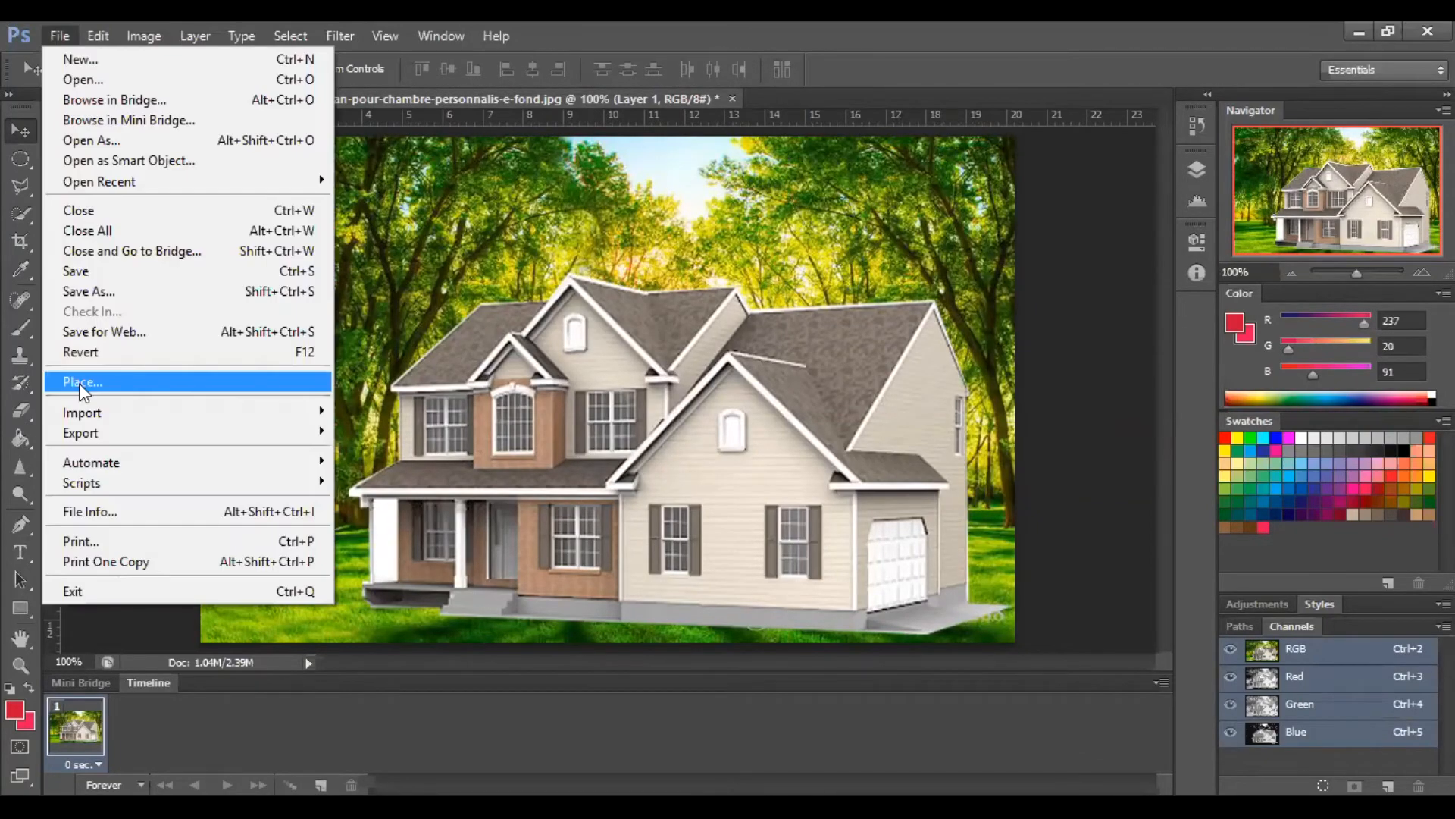
pyautogui.click(84, 382)
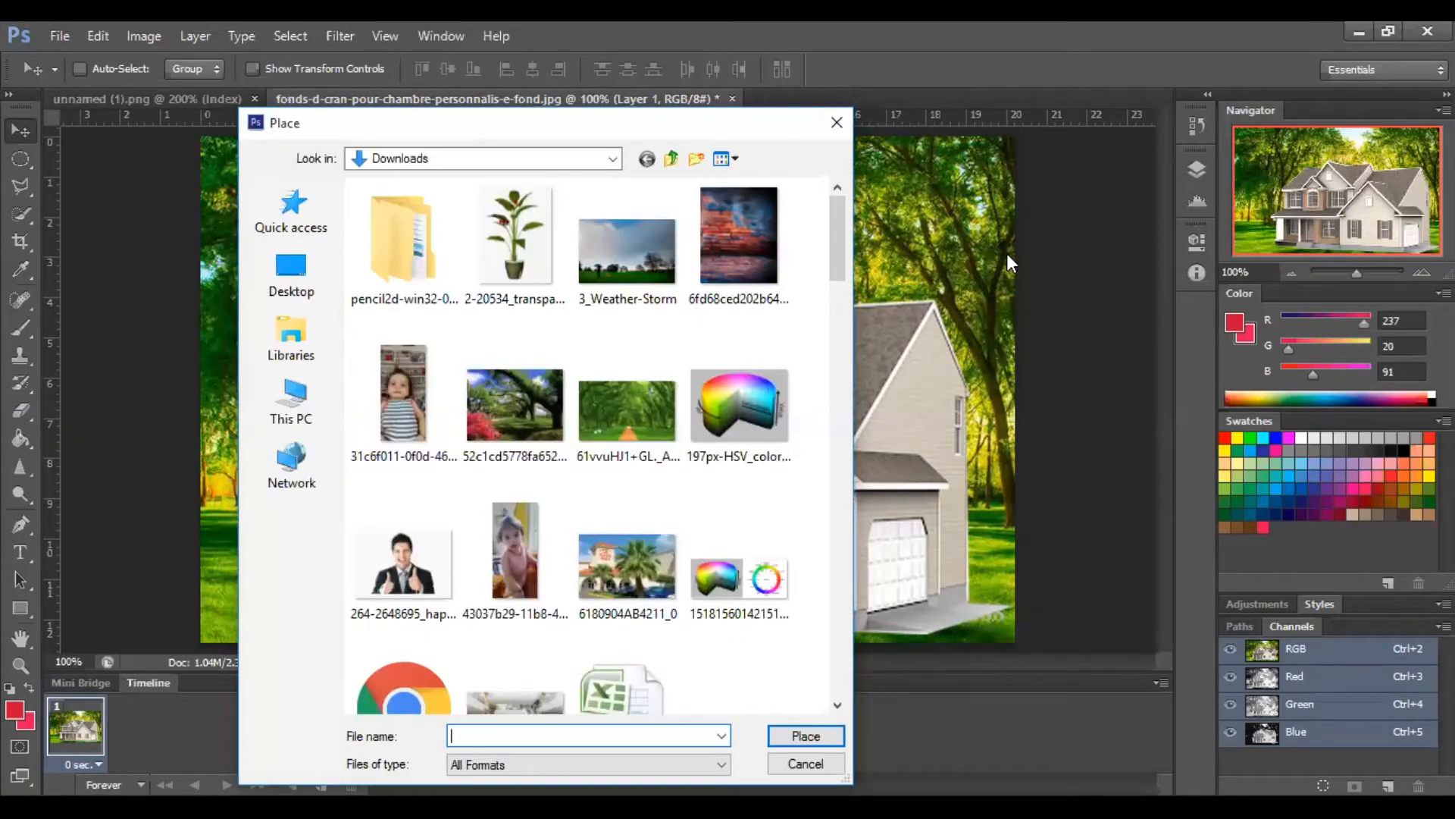
pyautogui.moveTo(841, 213); pyautogui.dragTo(861, 303)
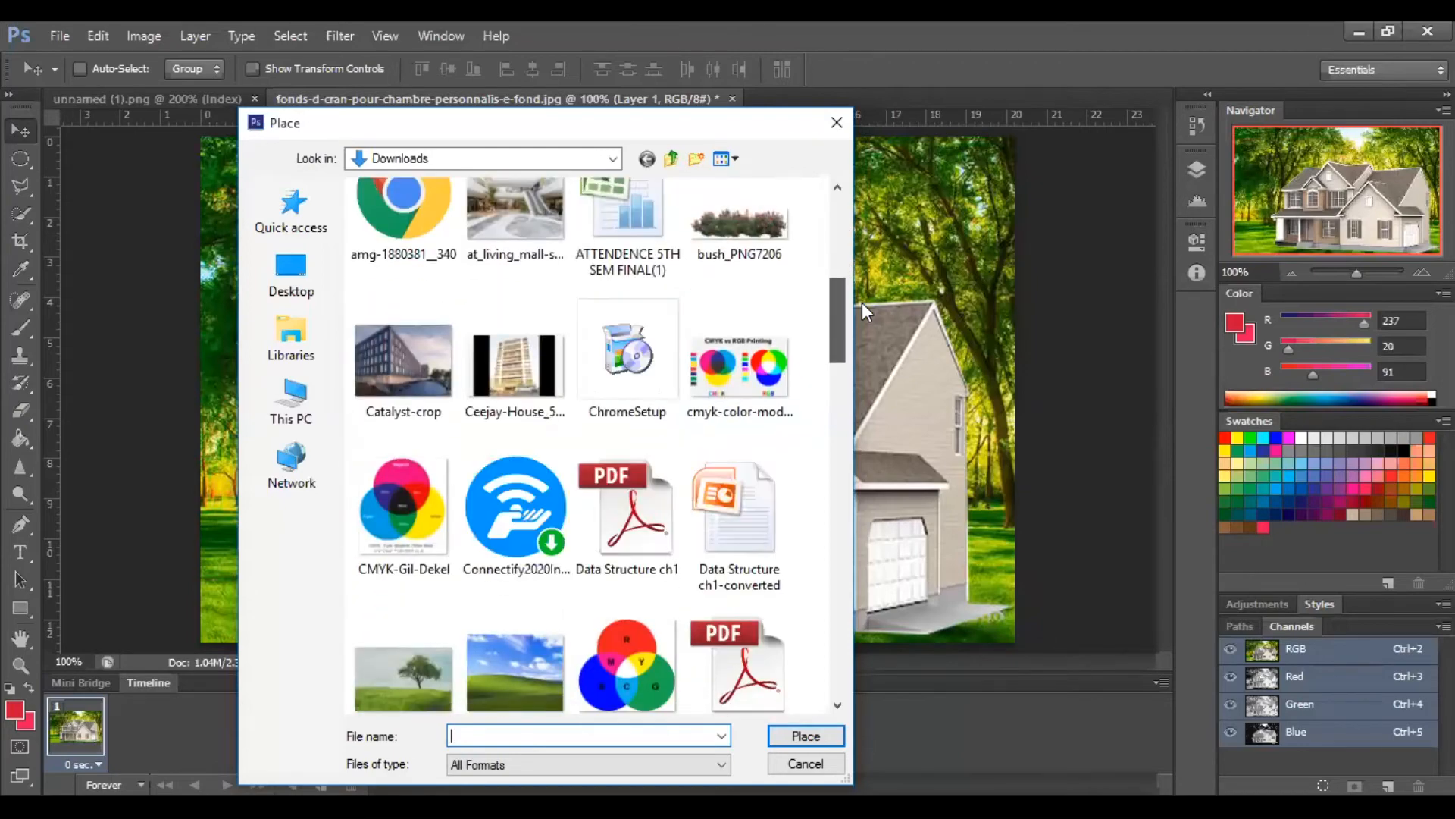
pyautogui.click(742, 244)
pyautogui.doubleClick(742, 244)
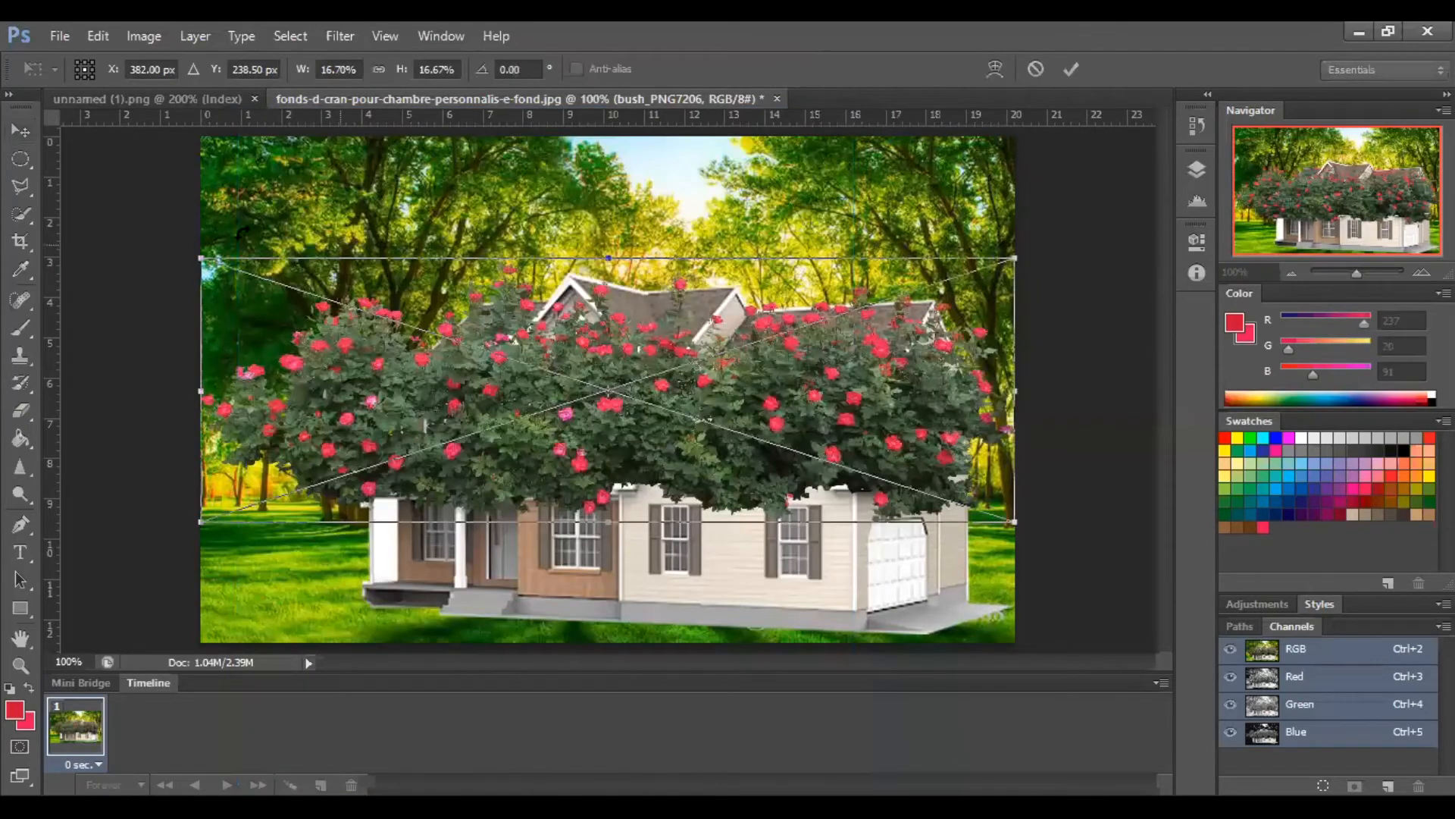
# Shrink the placed bush into a low hedge along the house's front foundation, from the steps to the garage, and commit the placement
pyautogui.moveTo(259, 279); pyautogui.dragTo(506, 443)
pyautogui.moveTo(743, 489); pyautogui.dragTo(743, 524)
pyautogui.moveTo(713, 595); pyautogui.dragTo(697, 652)
pyautogui.moveTo(475, 565); pyautogui.dragTo(543, 567)
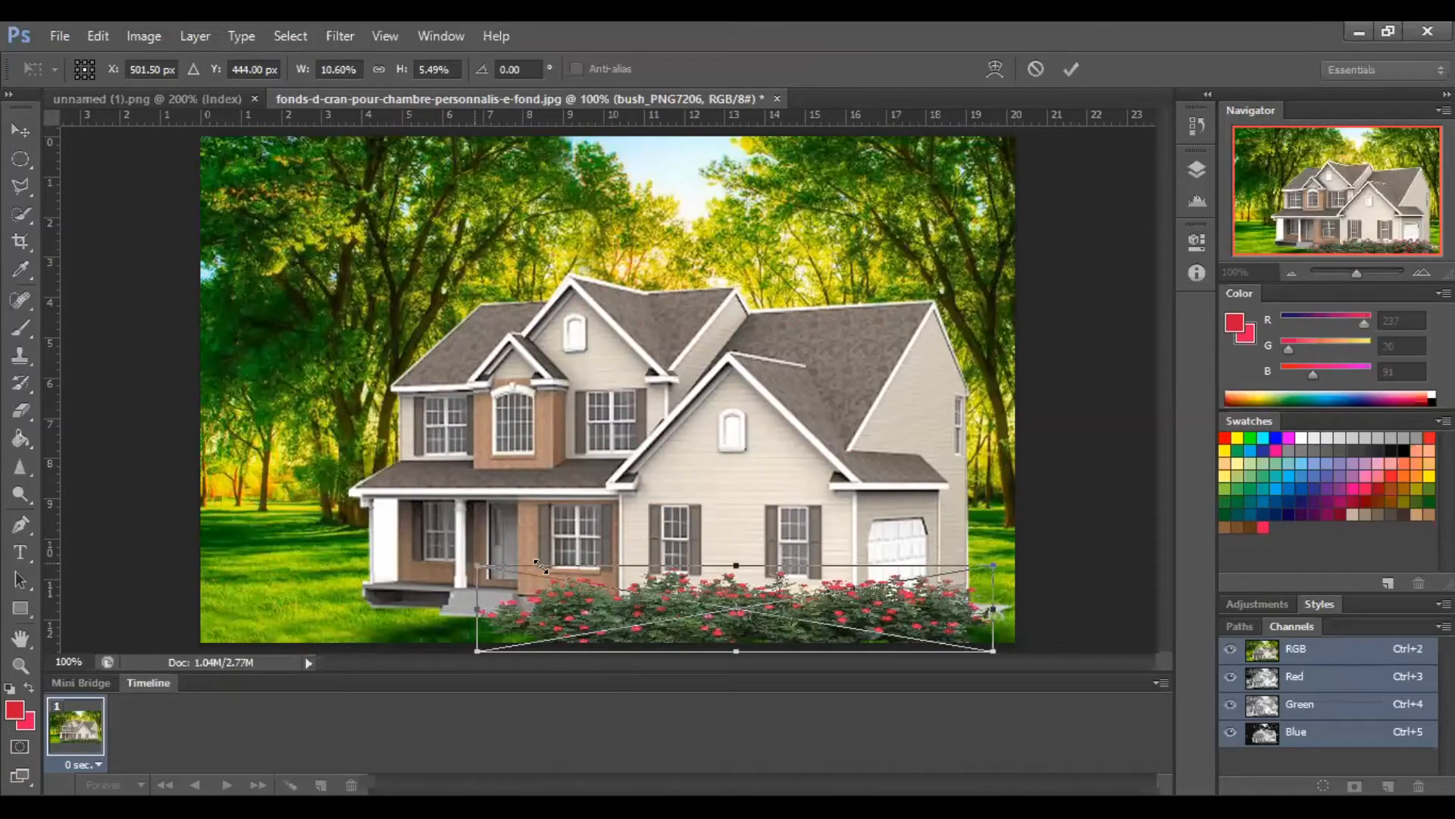
pyautogui.moveTo(993, 565); pyautogui.dragTo(864, 586)
pyautogui.moveTo(776, 607); pyautogui.dragTo(778, 604)
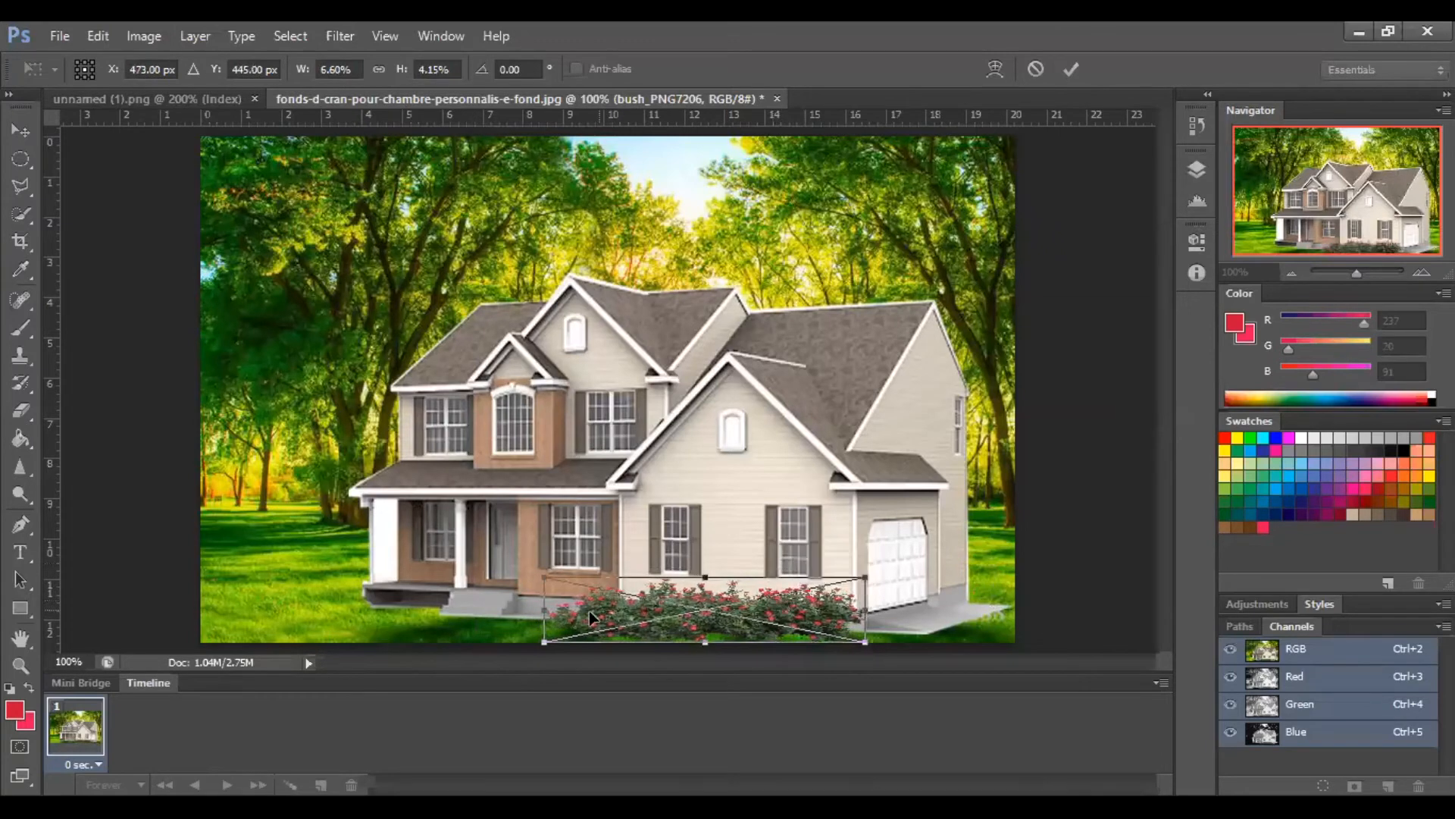
pyautogui.moveTo(542, 611); pyautogui.dragTo(511, 613)
pyautogui.press('Return')
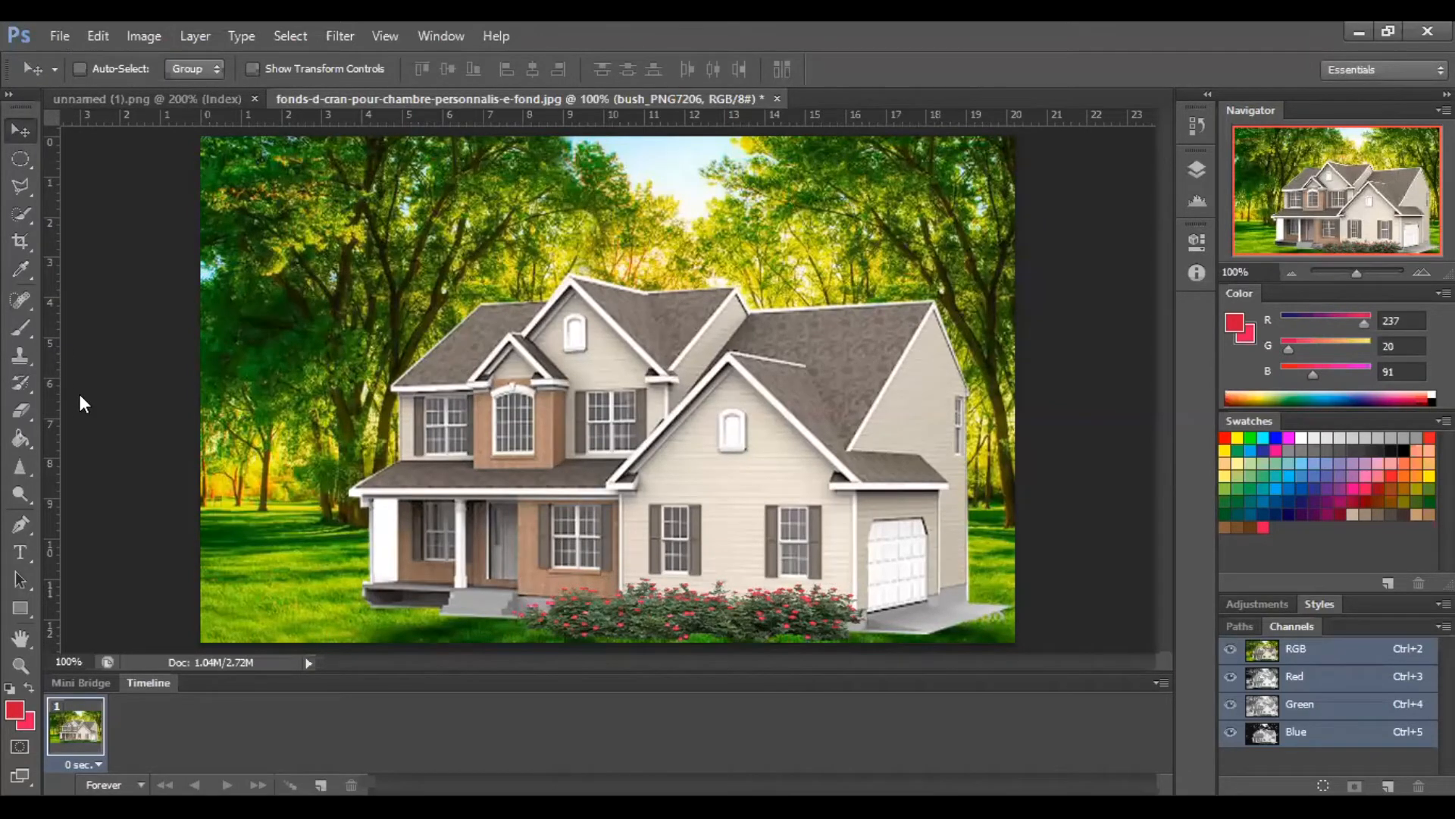
# Duplicate the bush_PNG7206 layer as bush_PNG7206 copy within the same document
pyautogui.hotkey('alt', 'f')
pyautogui.press('F7')
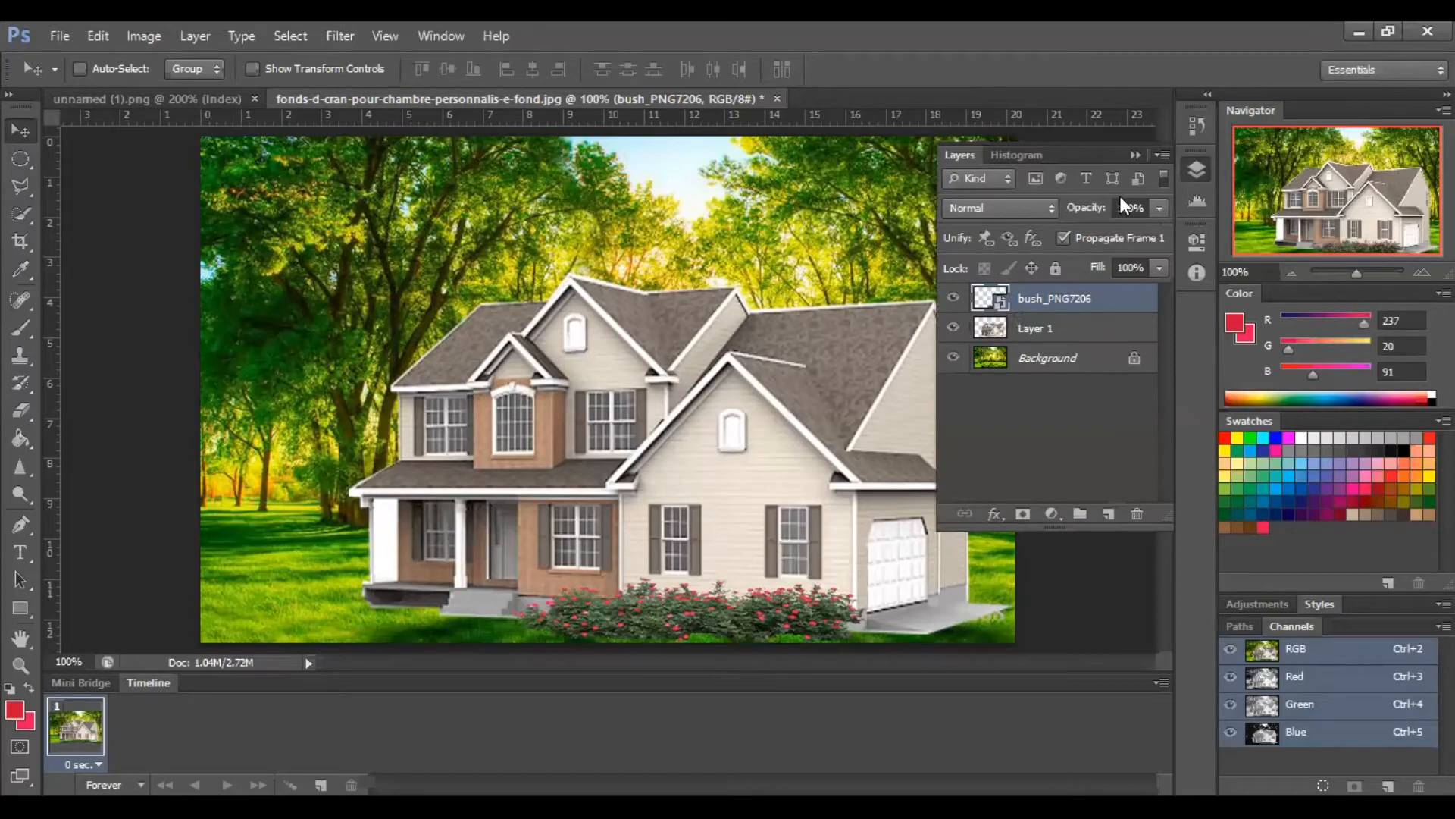
pyautogui.rightClick(1169, 95)
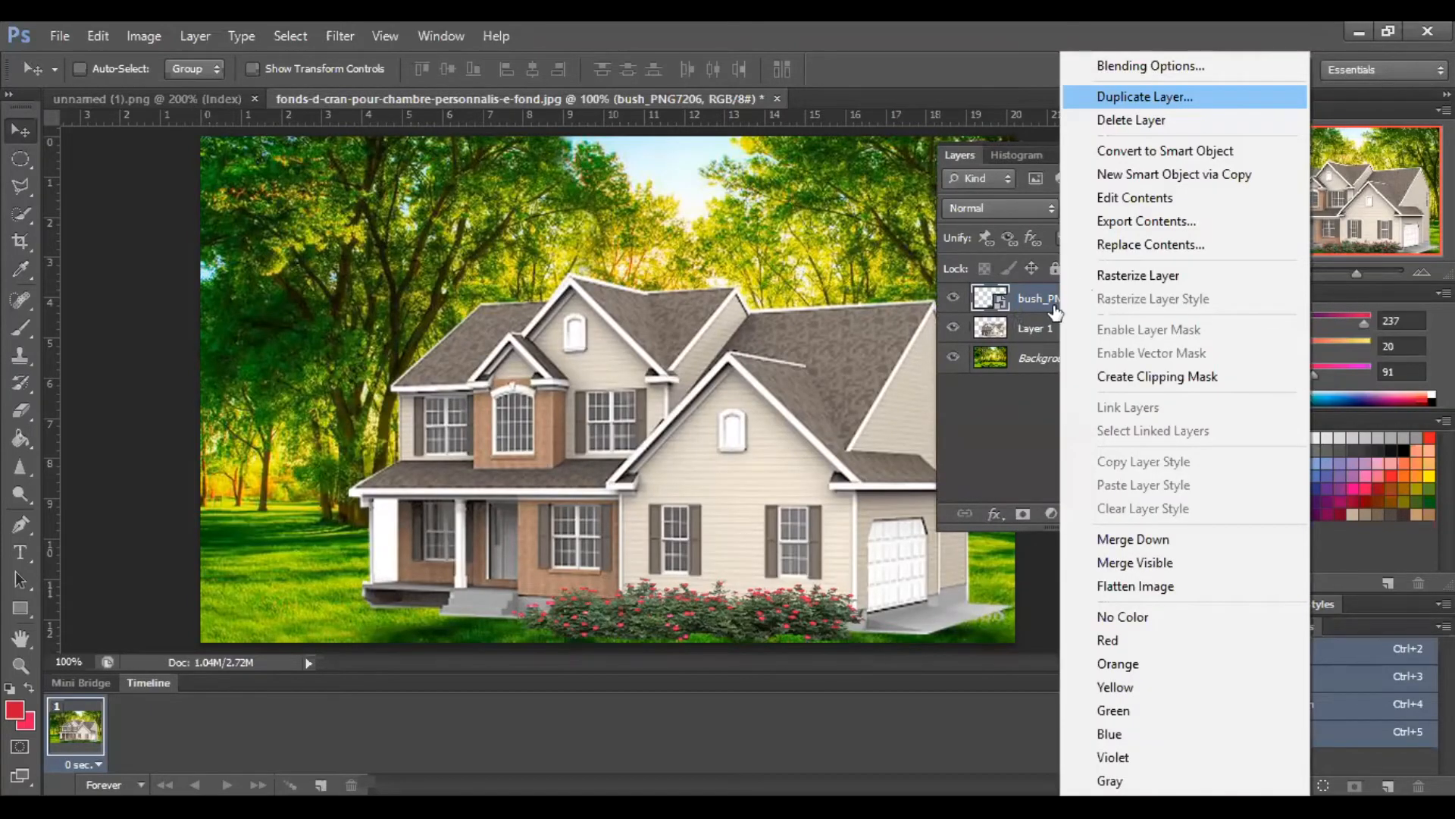
pyautogui.press('Return')
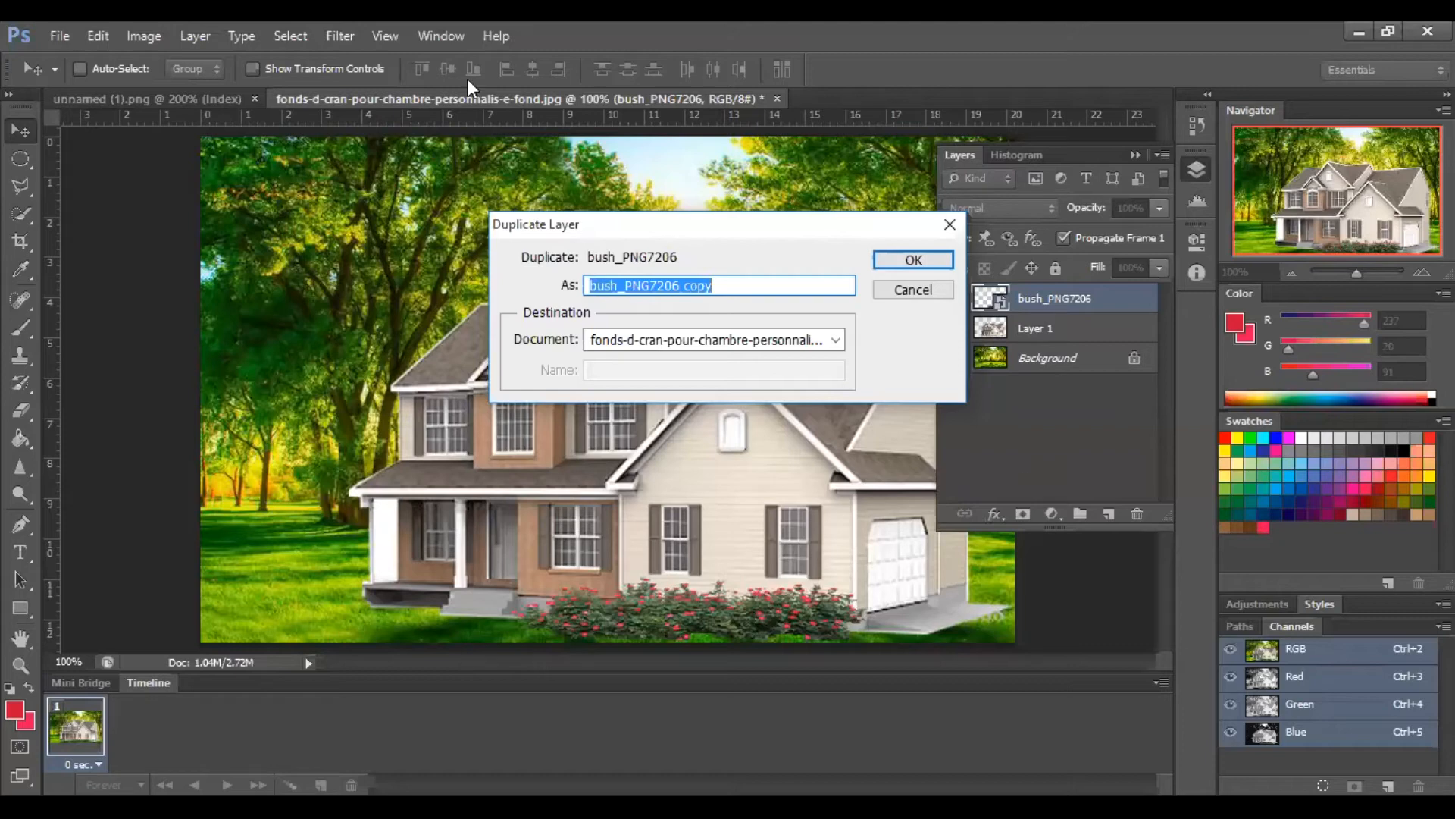
pyautogui.click(920, 259)
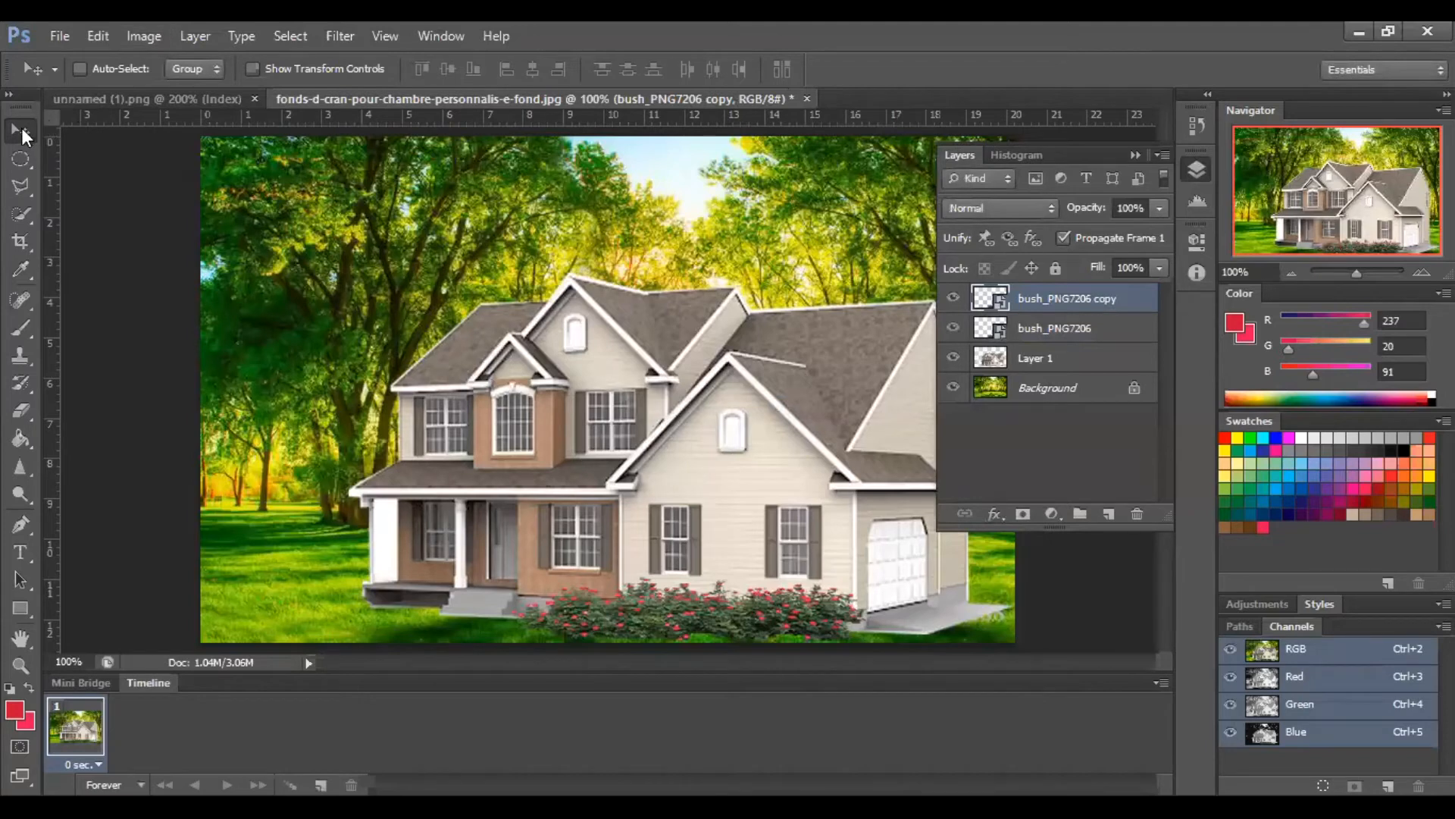
# Move the bush copy to the porch's outer corner and scale it to about 2.19% width and 4.82% height
pyautogui.moveTo(623, 614); pyautogui.dragTo(227, 595)
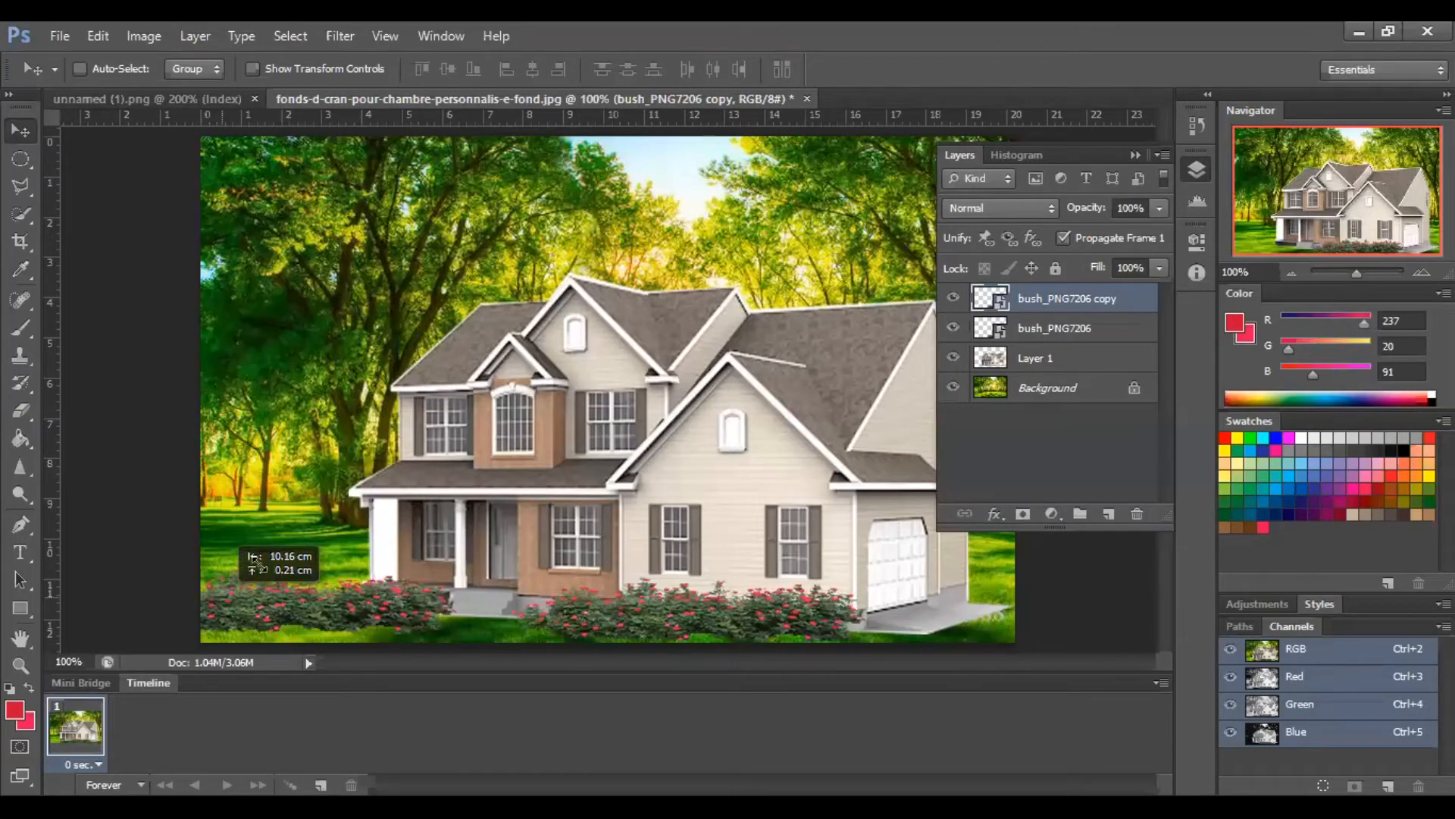
pyautogui.hotkey('ctrl', 't')
pyautogui.moveTo(201, 515); pyautogui.dragTo(300, 561)
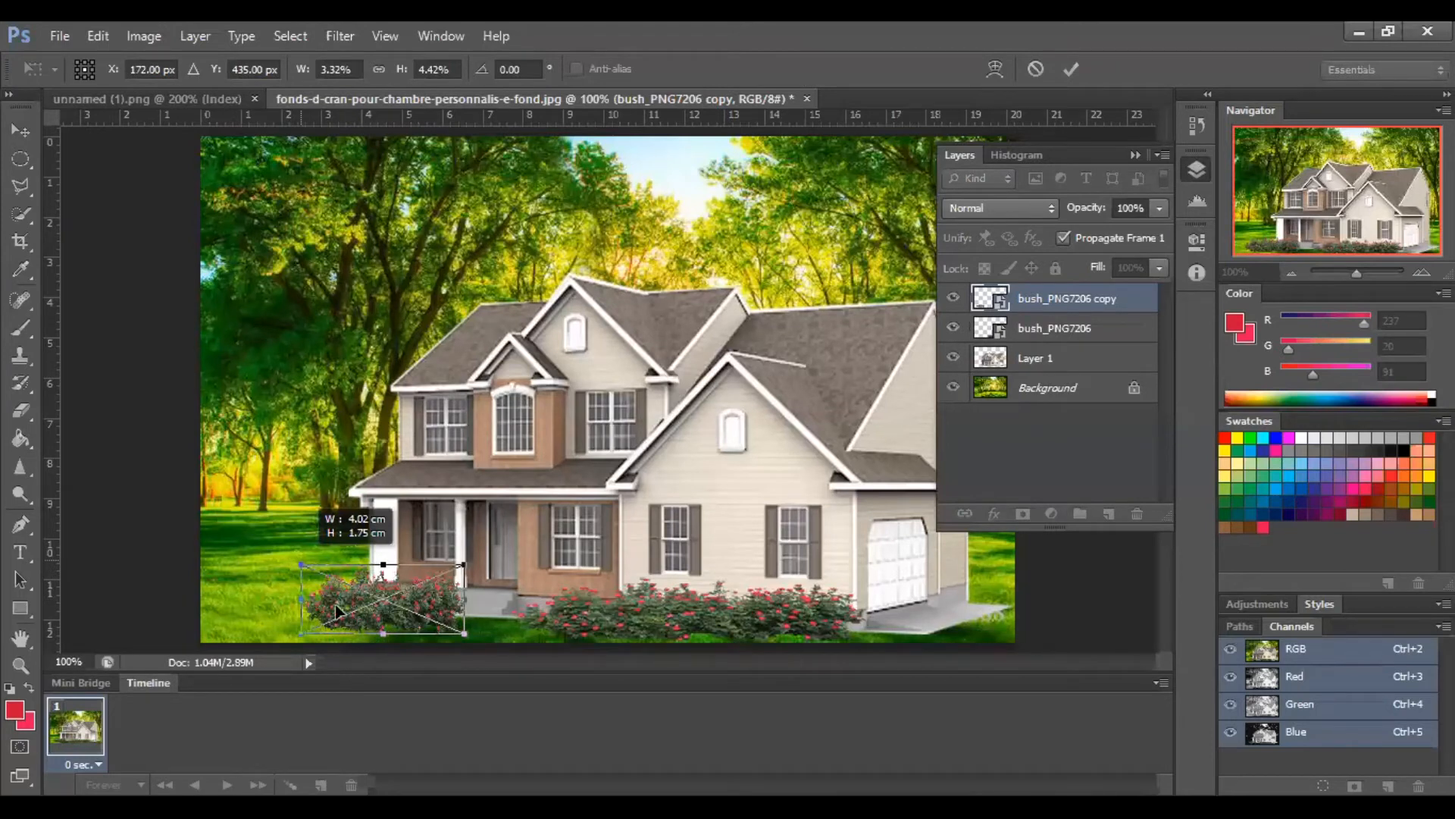
pyautogui.moveTo(281, 570); pyautogui.dragTo(287, 573)
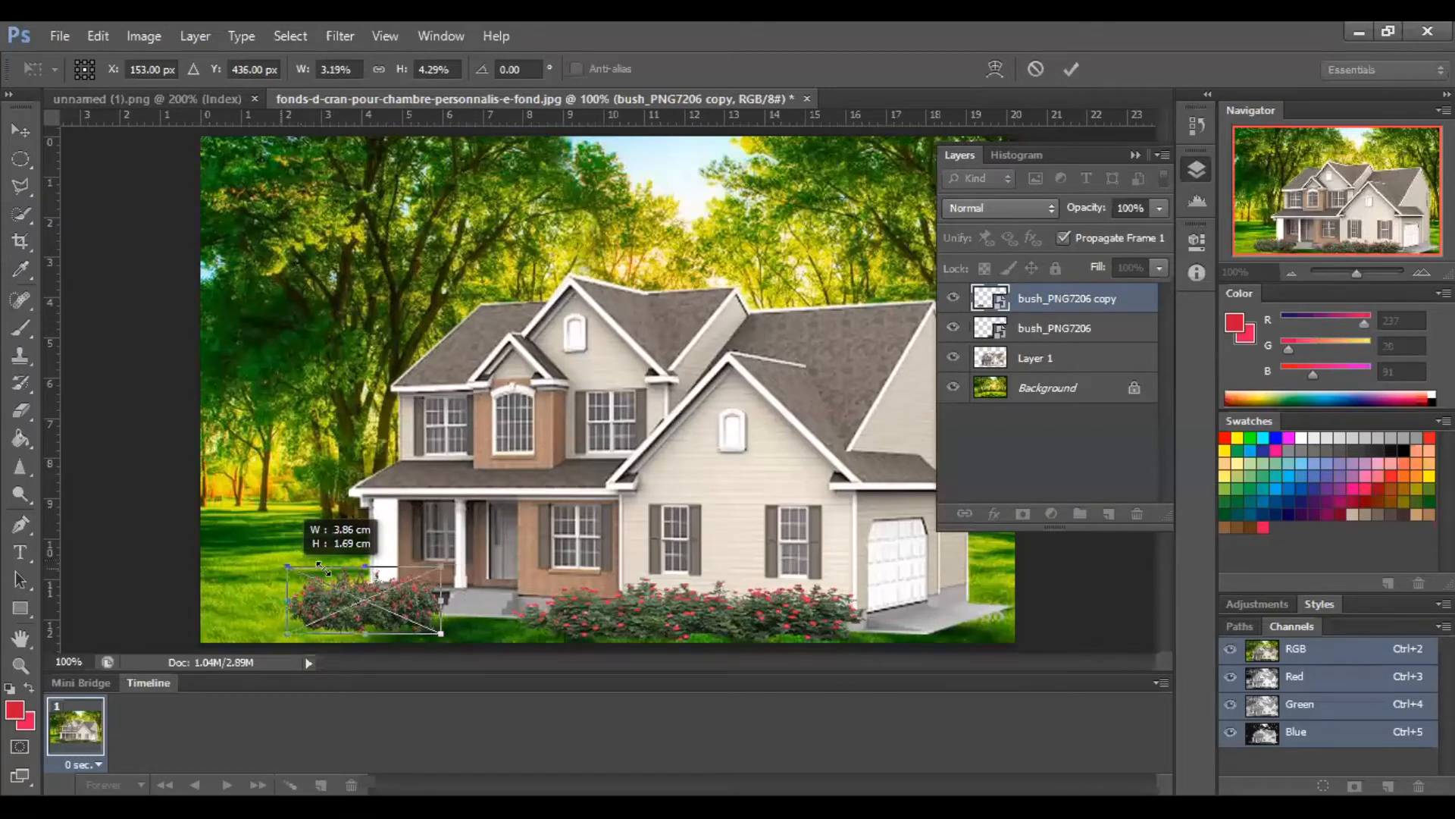
pyautogui.moveTo(332, 563); pyautogui.dragTo(379, 558)
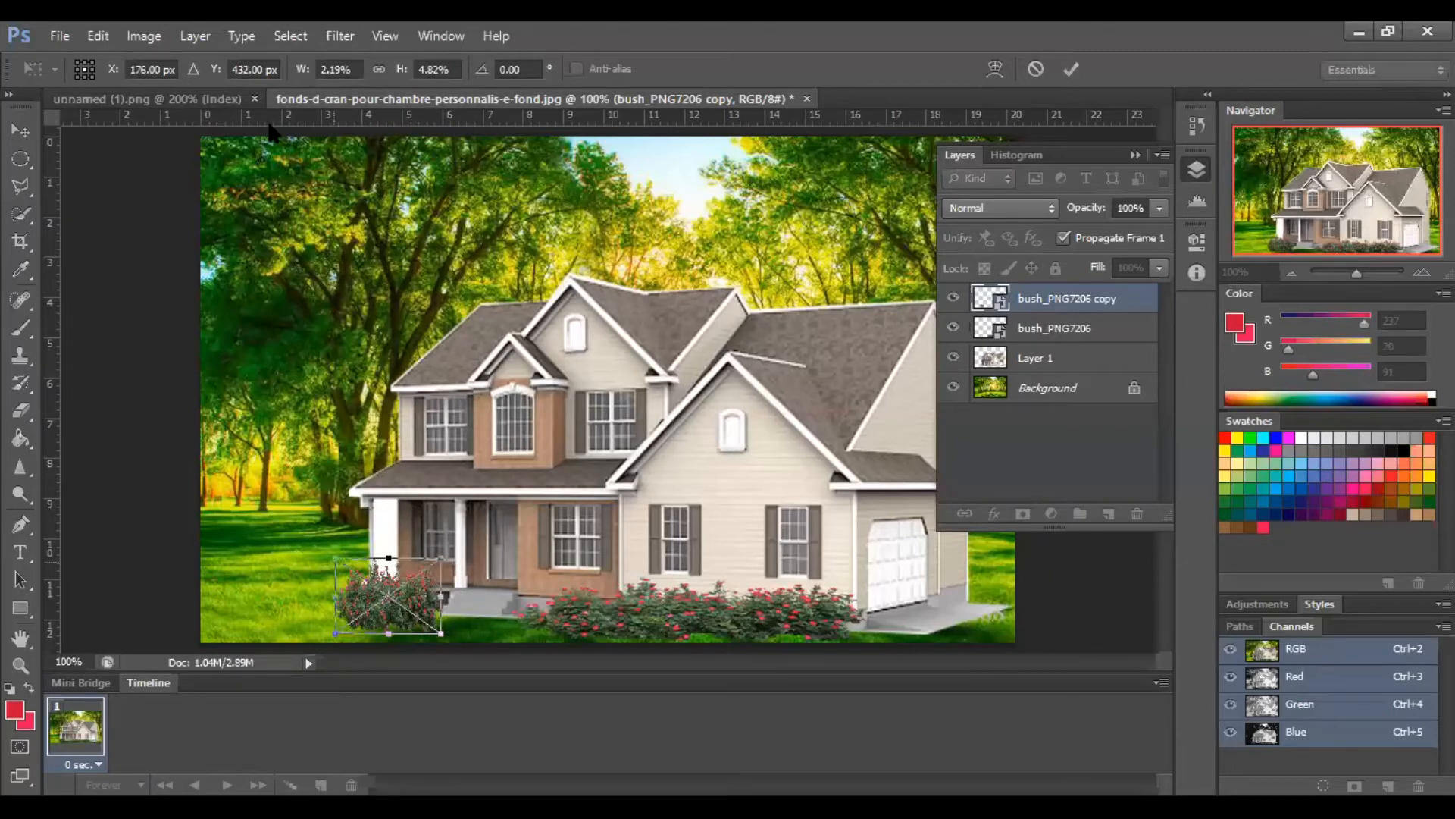
pyautogui.press('Return')
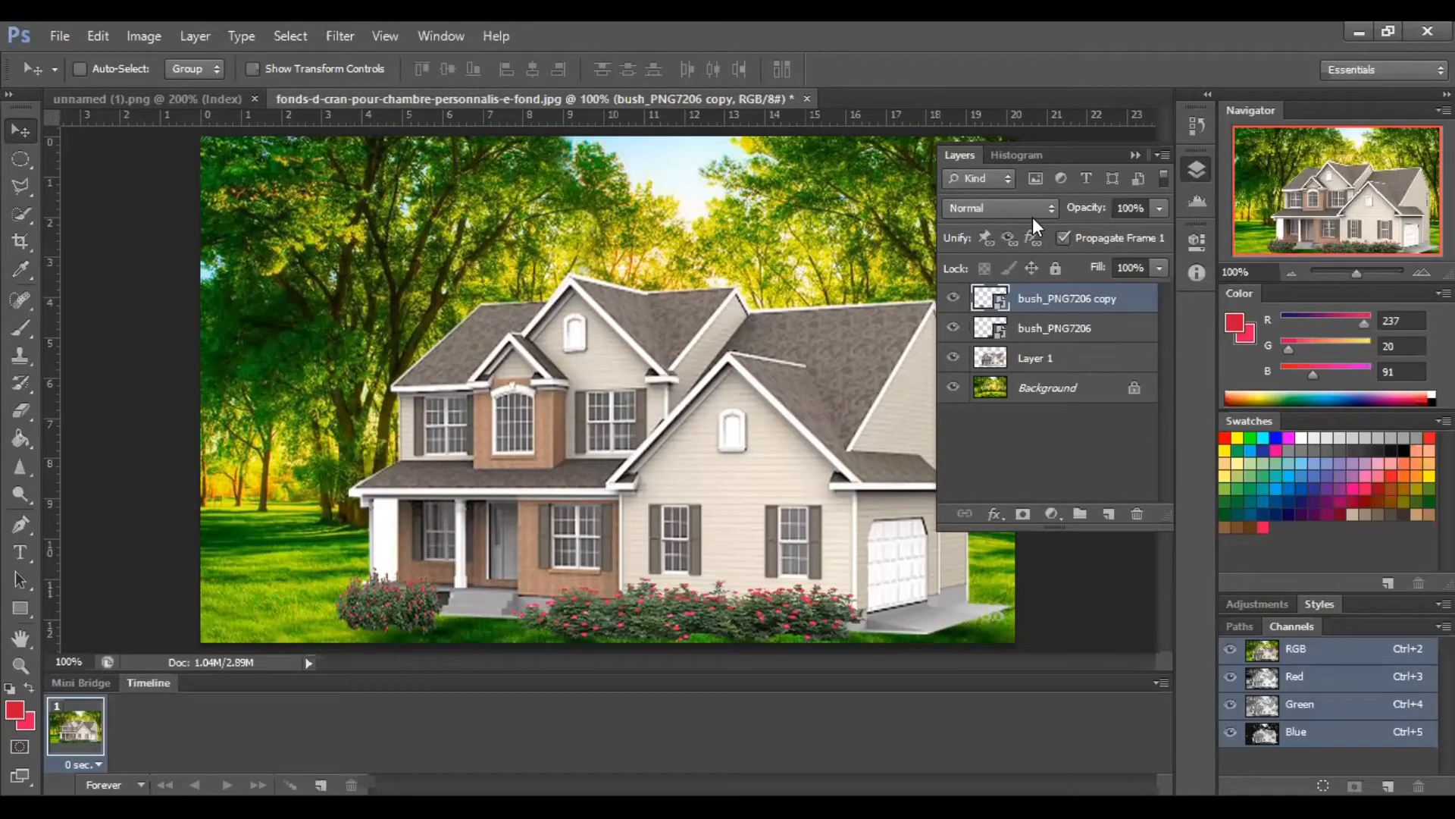
pyautogui.click(1139, 157)
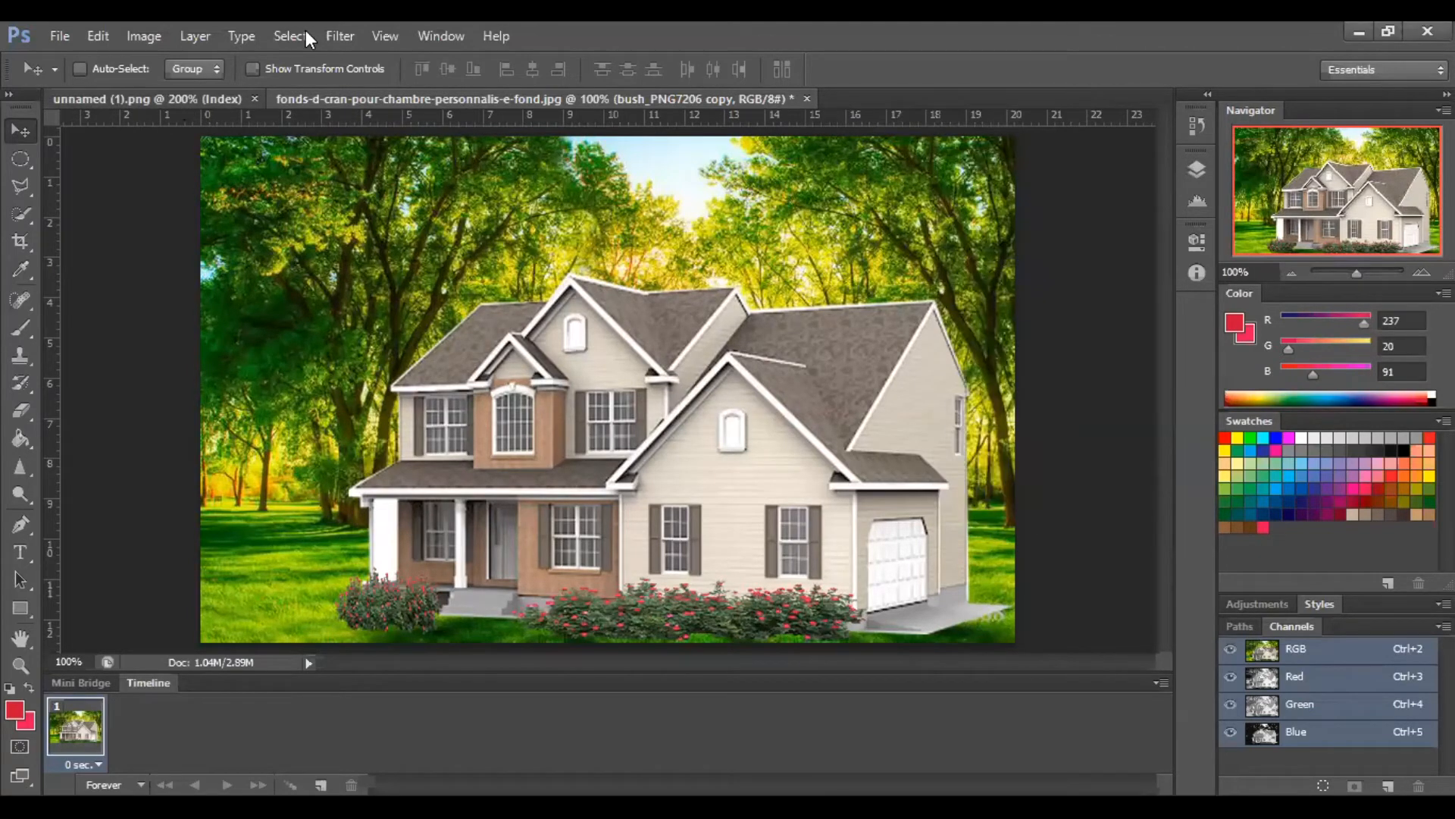
pyautogui.hotkey('ctrl', 'Tab')
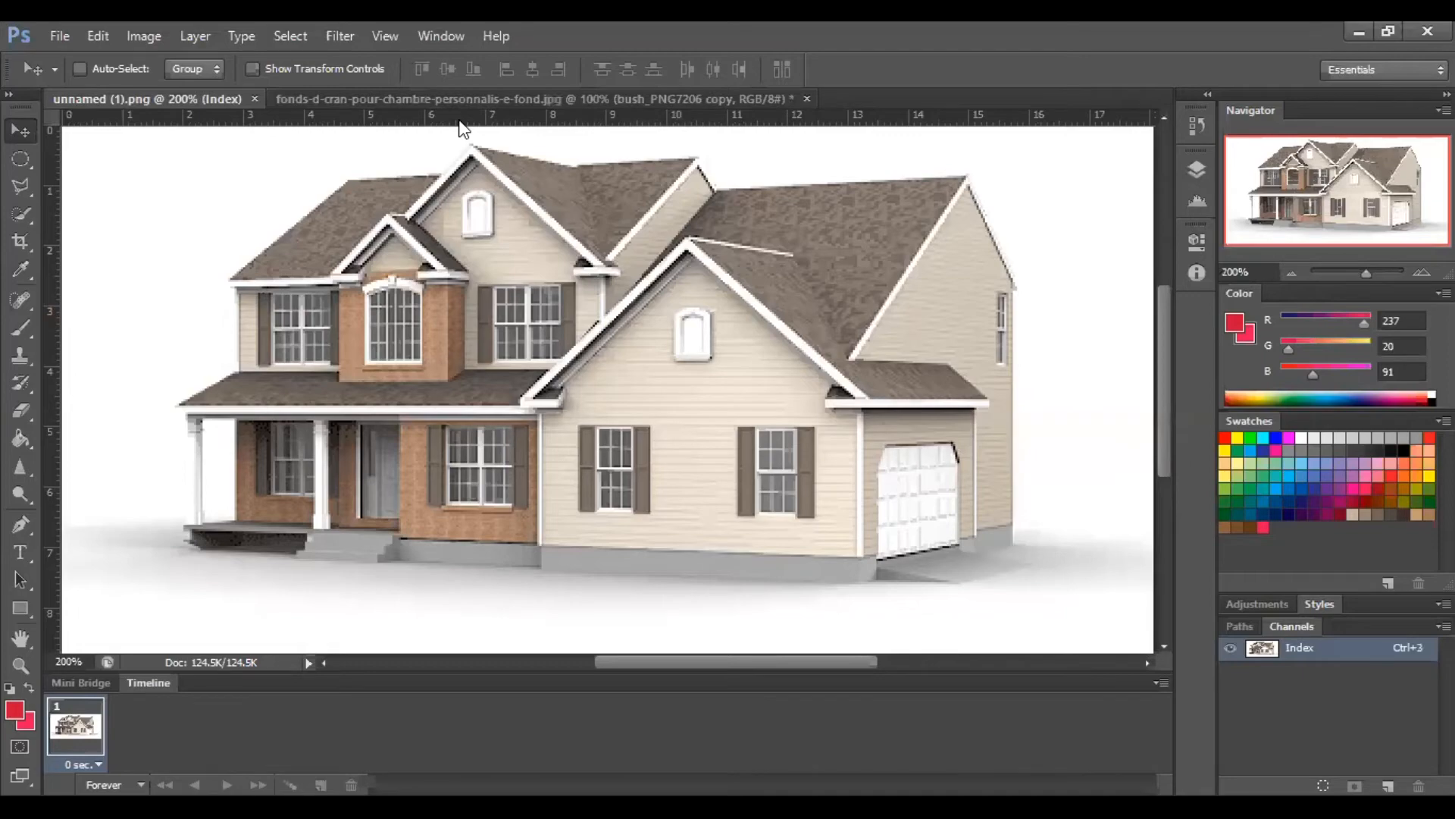
pyautogui.hotkey('ctrl', 'Tab')
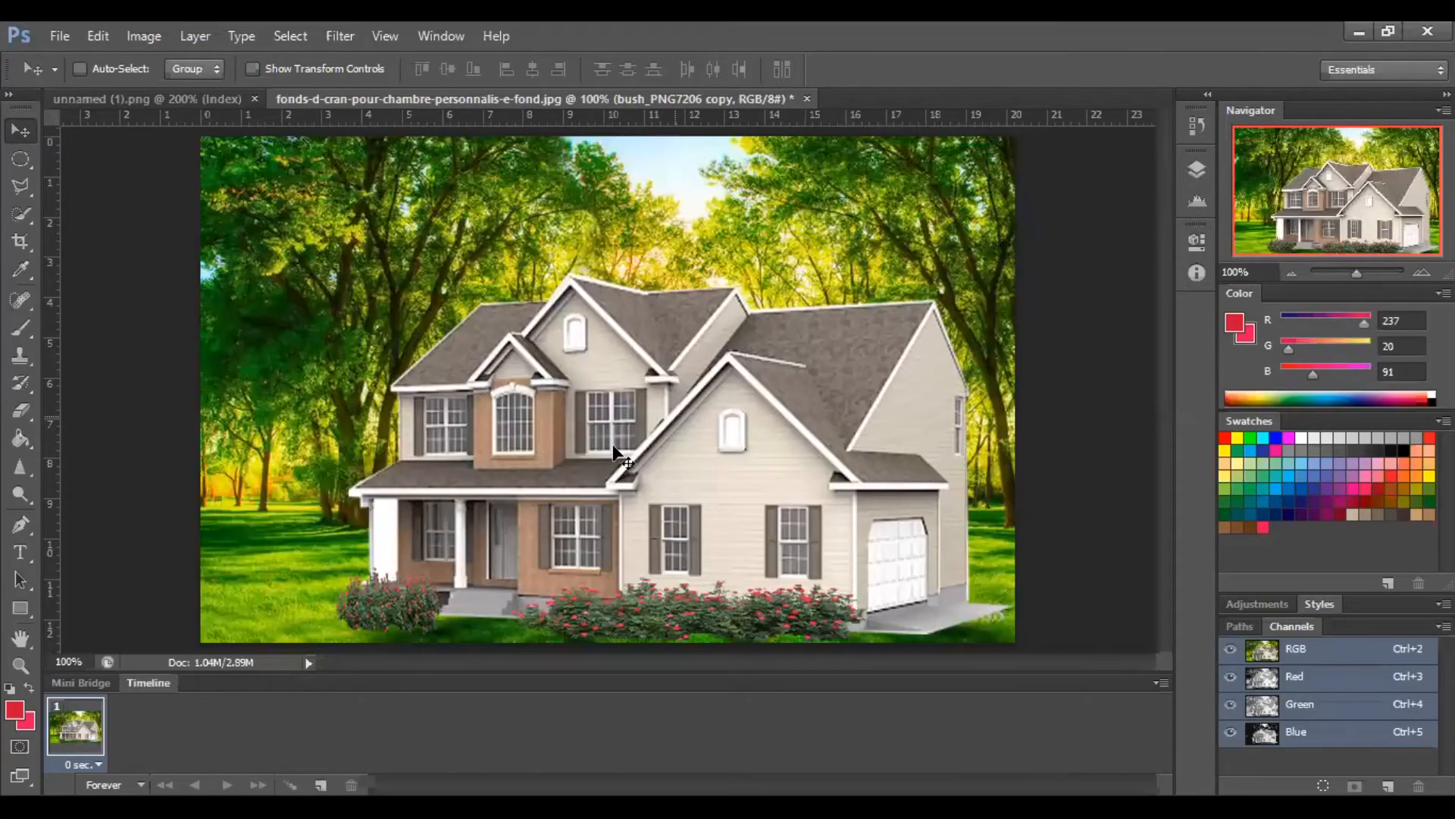
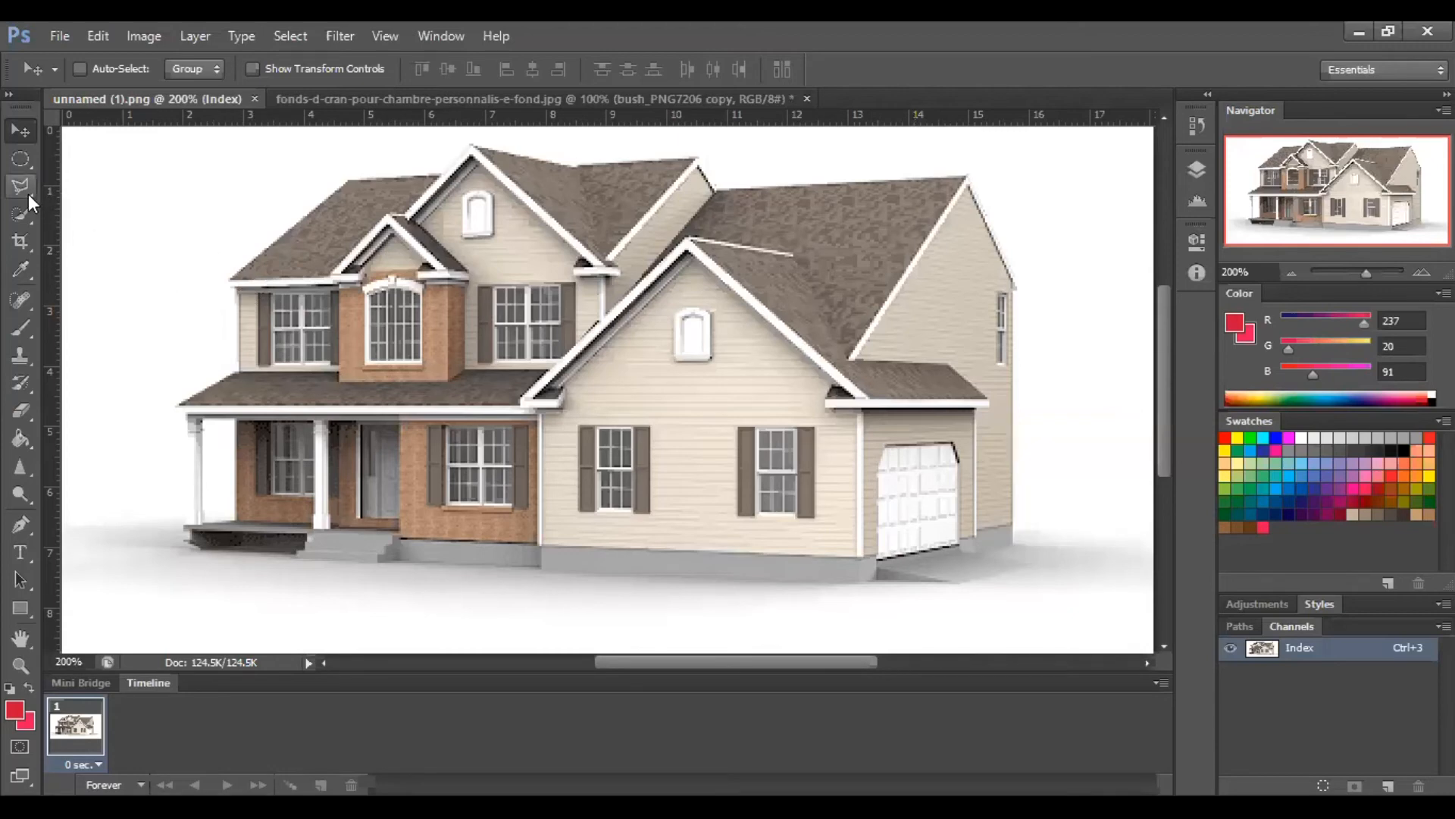
# Try to outline the upper roof's left slope in unnamed (1).png with the Polygonal Lasso
pyautogui.moveTo(29, 194); pyautogui.dragTo(73, 176)
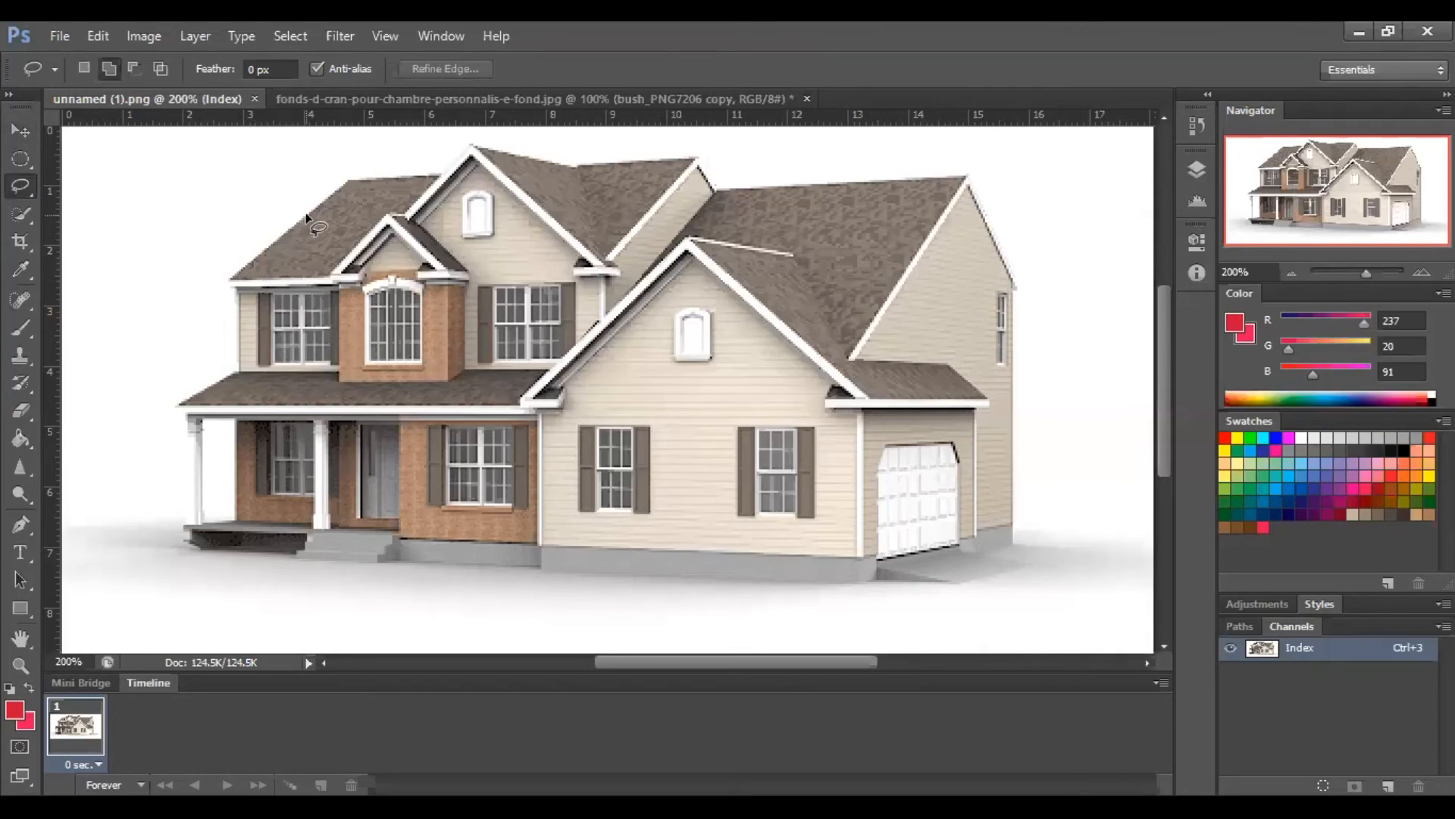
pyautogui.rightClick(25, 188)
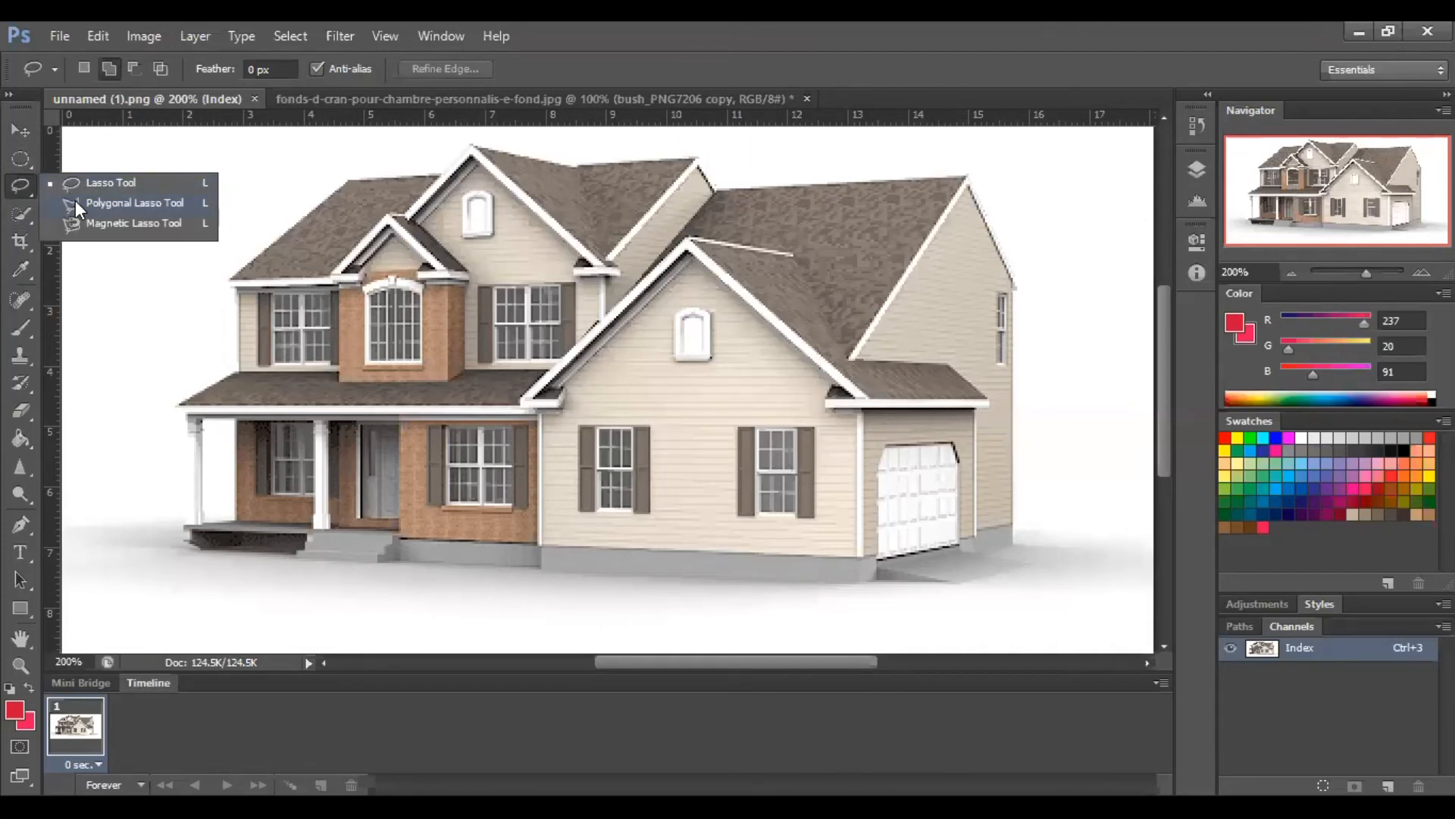
pyautogui.click(75, 200)
pyautogui.click(229, 279)
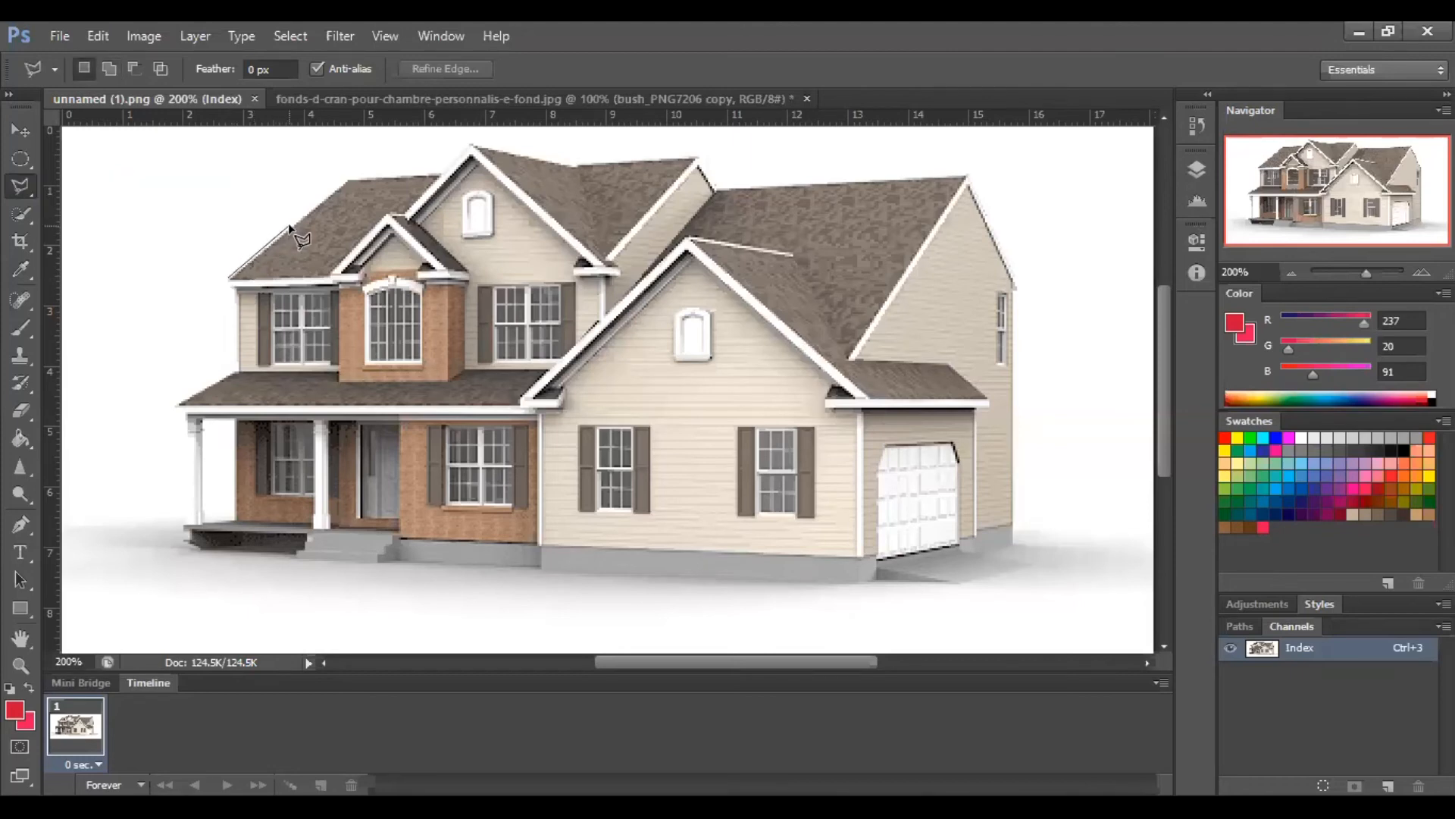
pyautogui.click(346, 179)
pyautogui.click(228, 278)
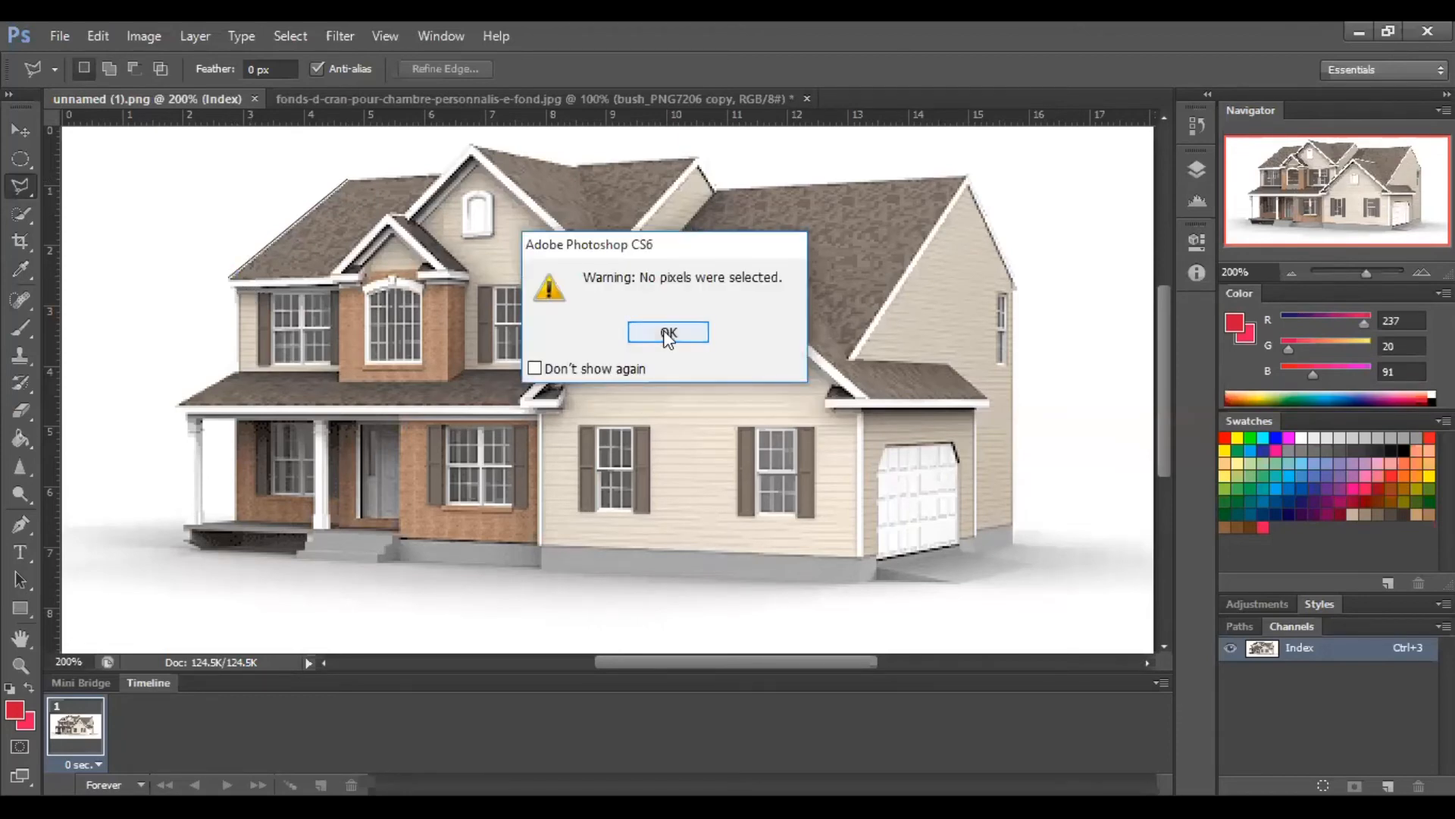
pyautogui.click(667, 333)
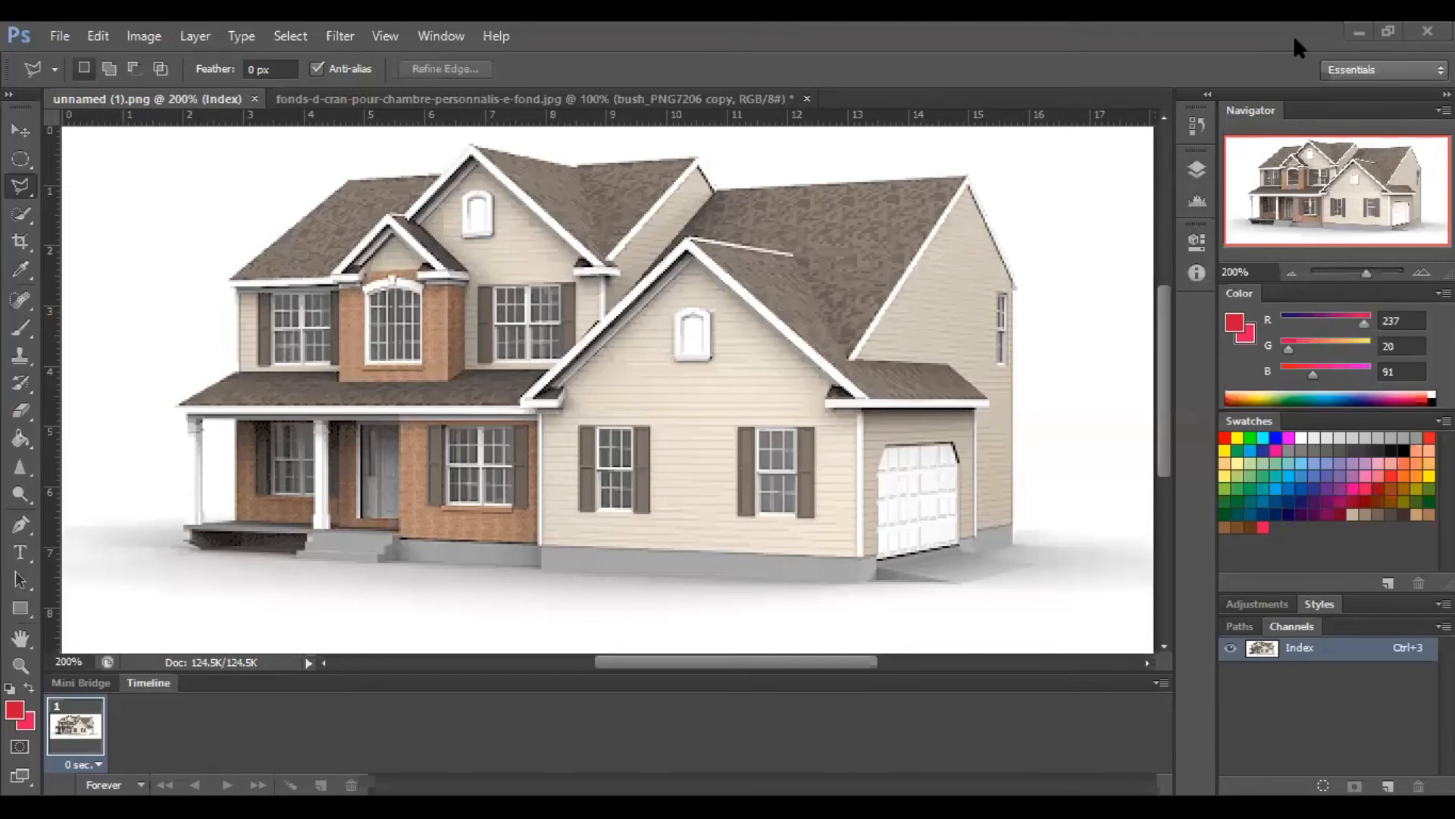
# Open the hansel_indoor_and_outdoor_shopping_mall_amusement_train_rides_for_kids image from the Downloads folder
pyautogui.click(59, 34)
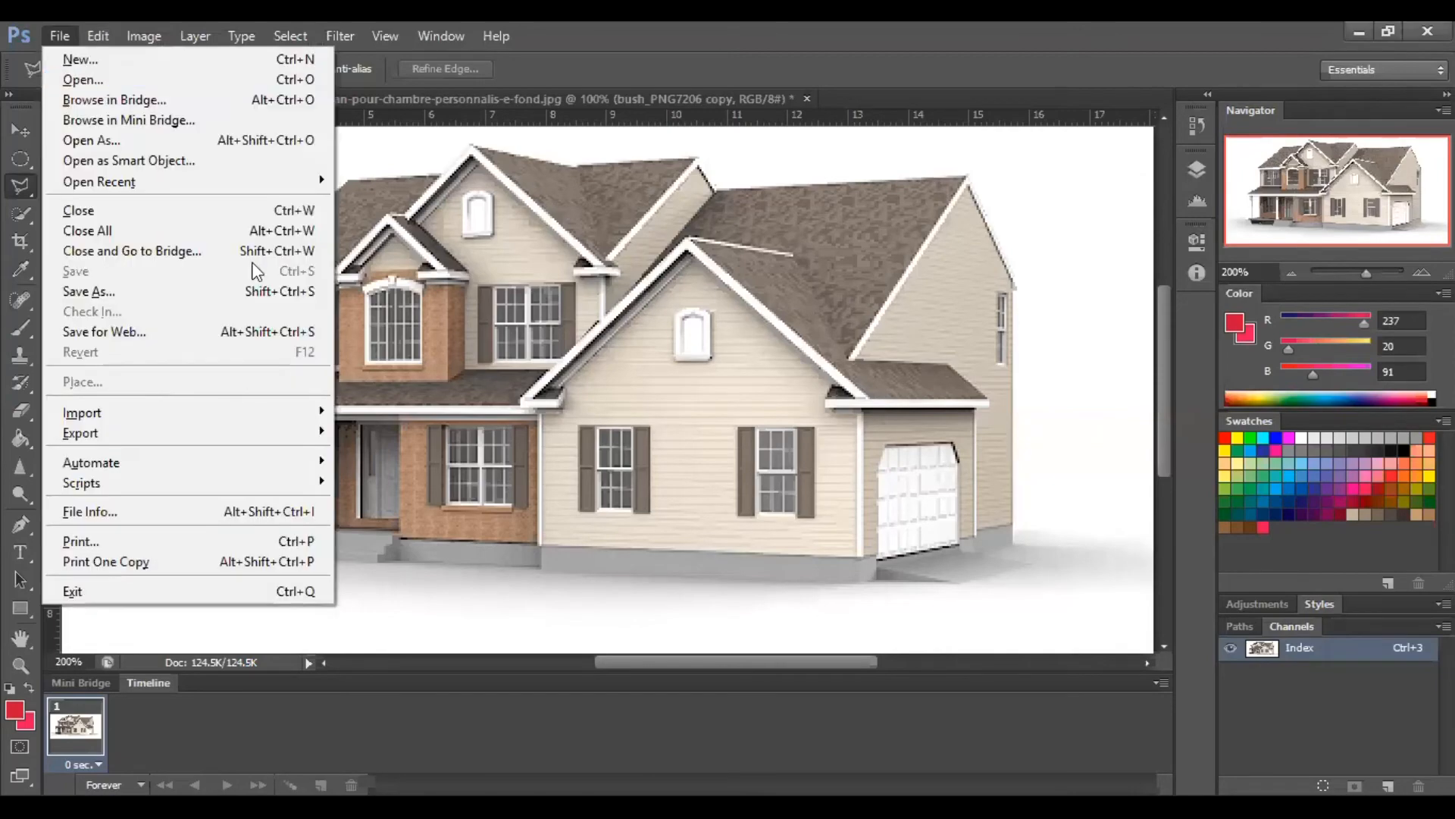
pyautogui.hotkey('ctrl', 'o')
pyautogui.scroll(-3, 838, 312)
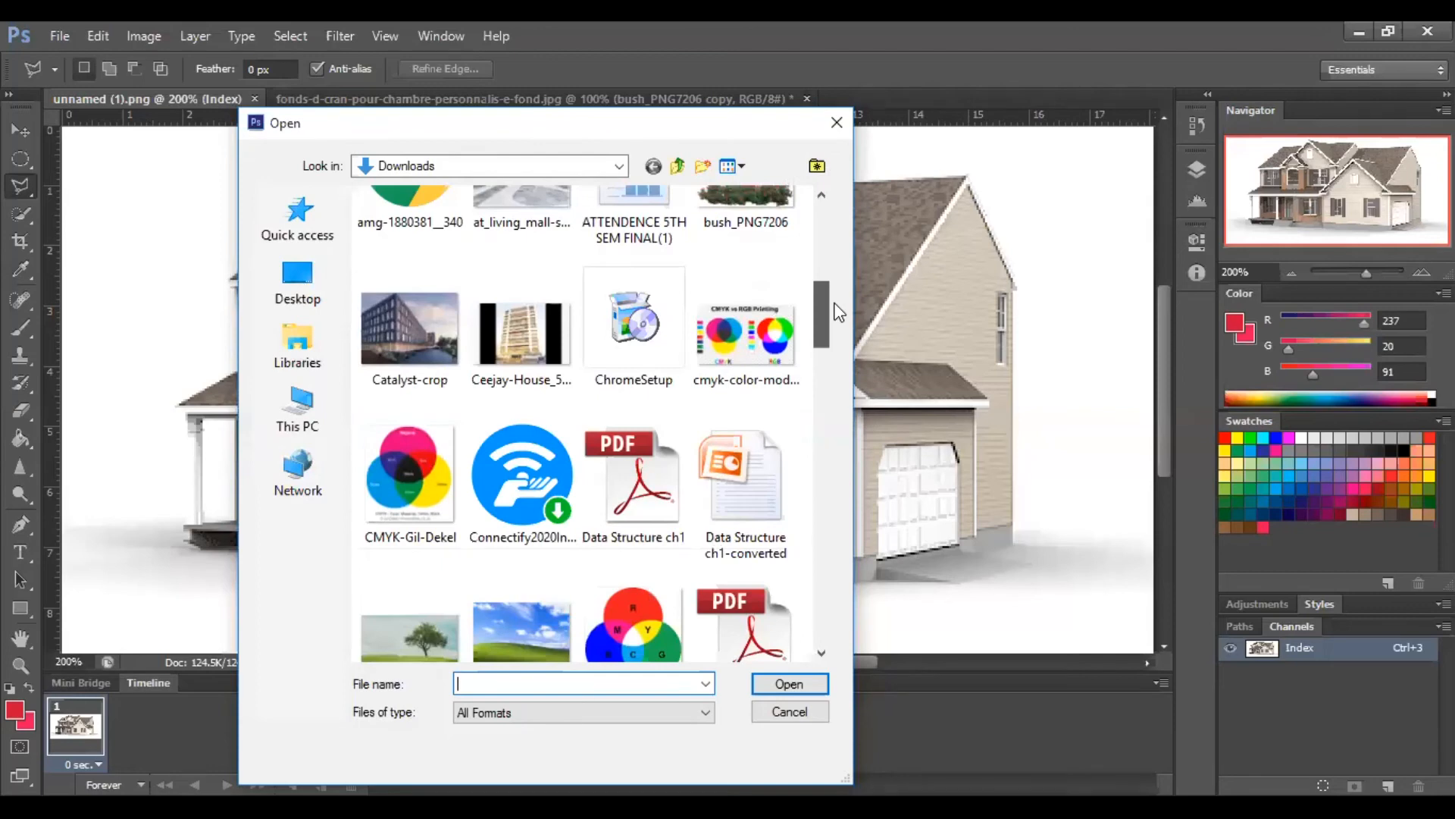
pyautogui.scroll(-5, 623, 508)
pyautogui.click(623, 507)
pyautogui.doubleClick(623, 508)
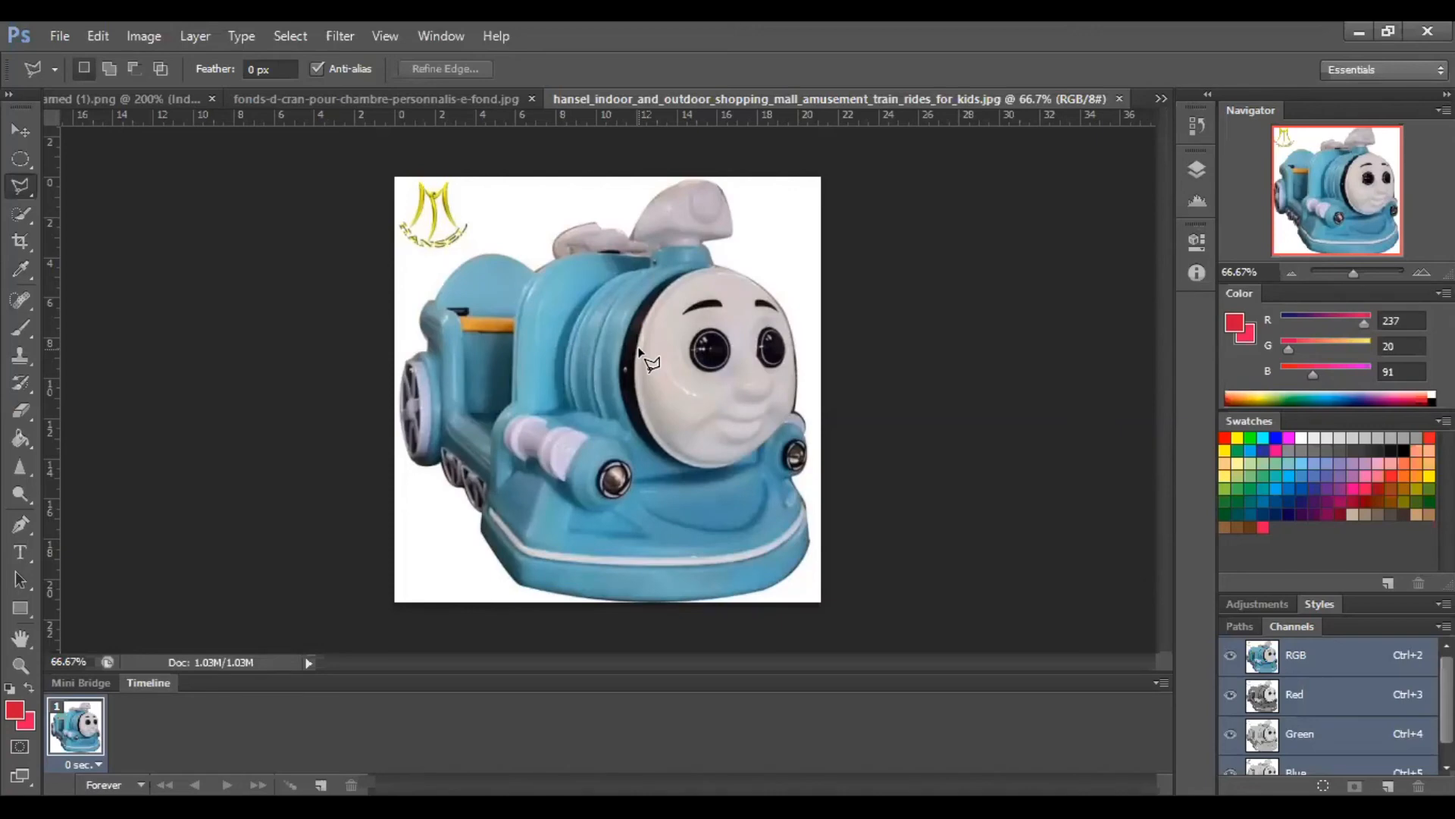
# Open the at_living_mall-shopping image from the Downloads folder
pyautogui.click(58, 34)
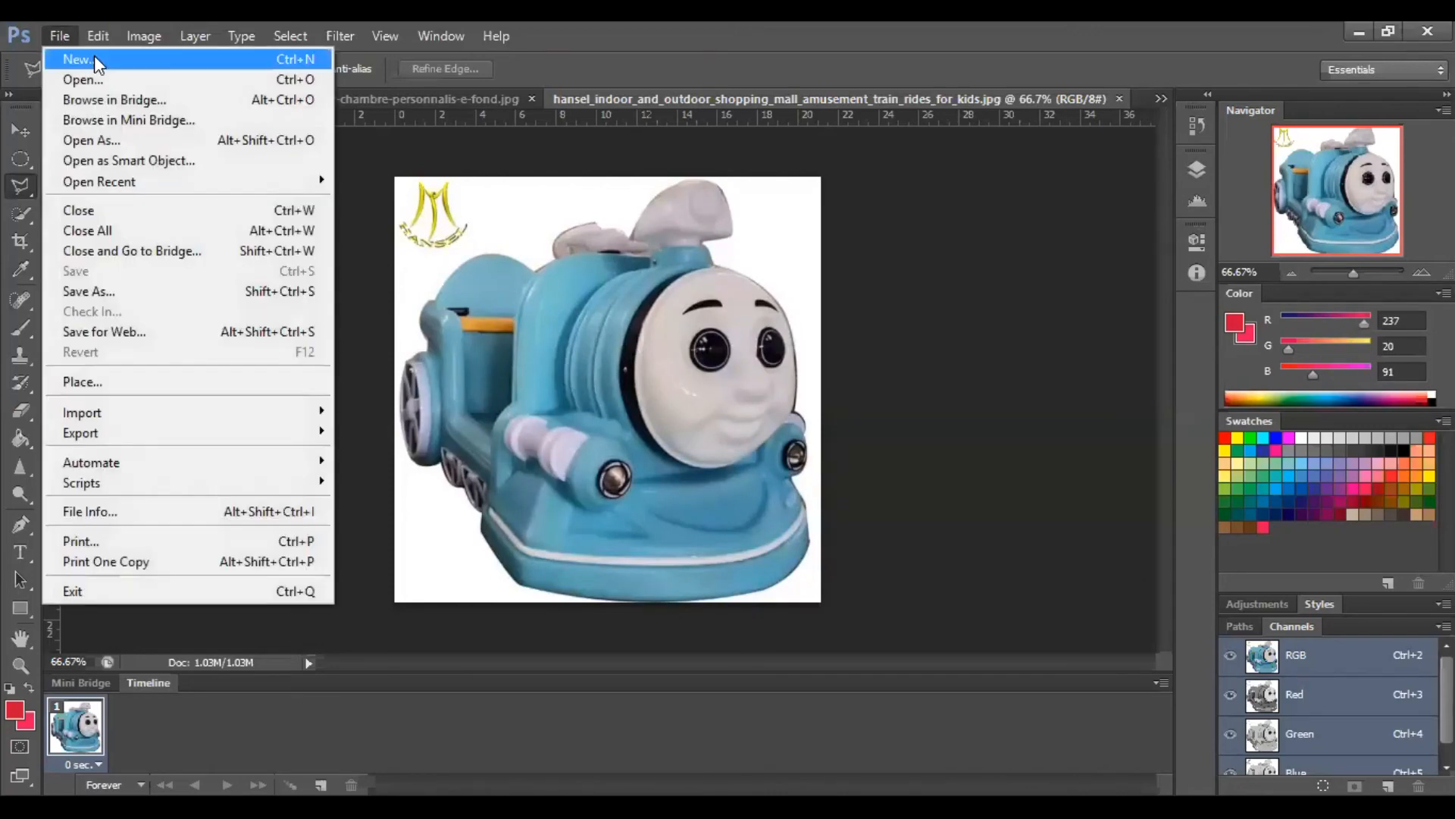
pyautogui.click(94, 79)
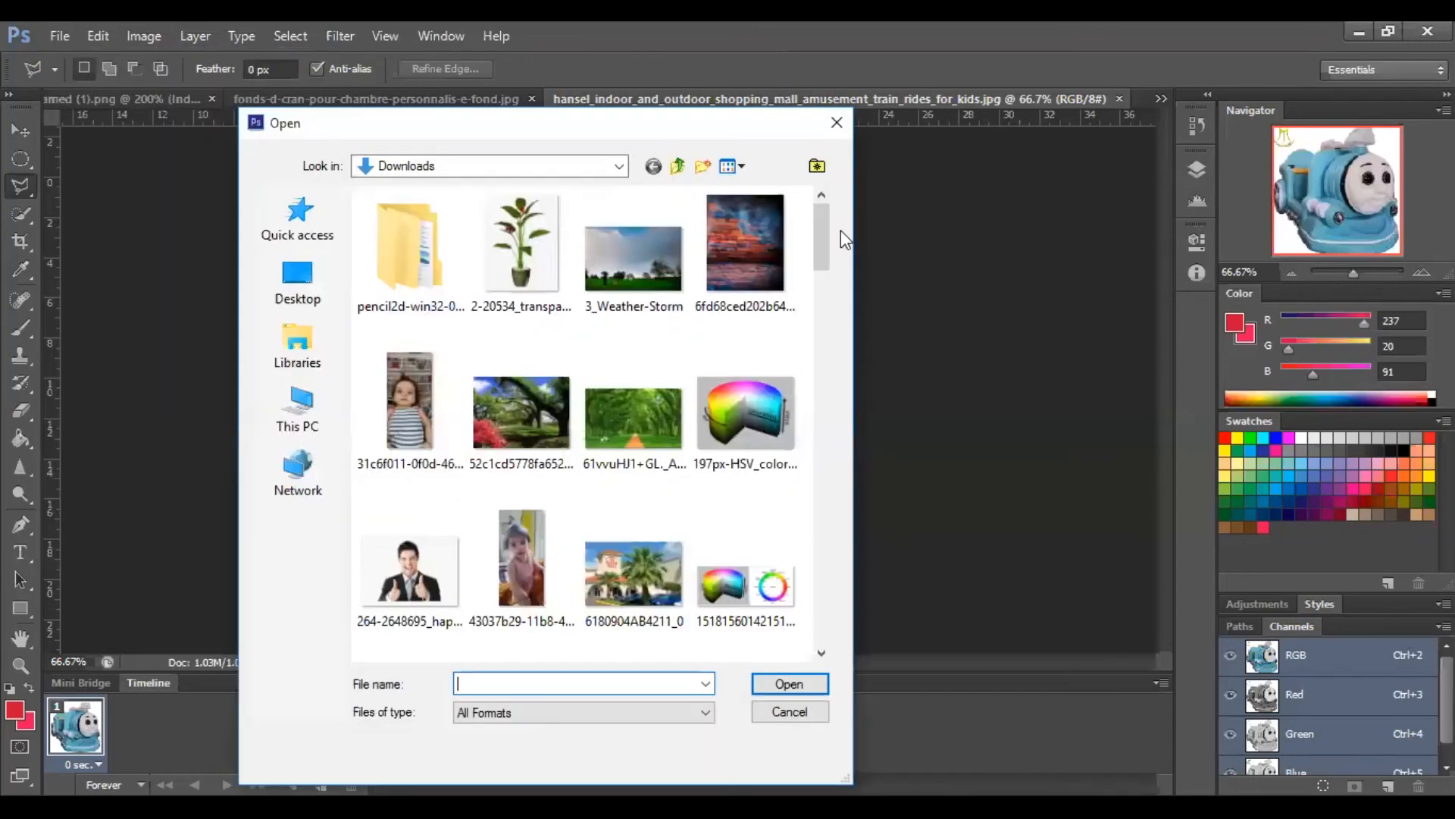
pyautogui.scroll(-3, 826, 276)
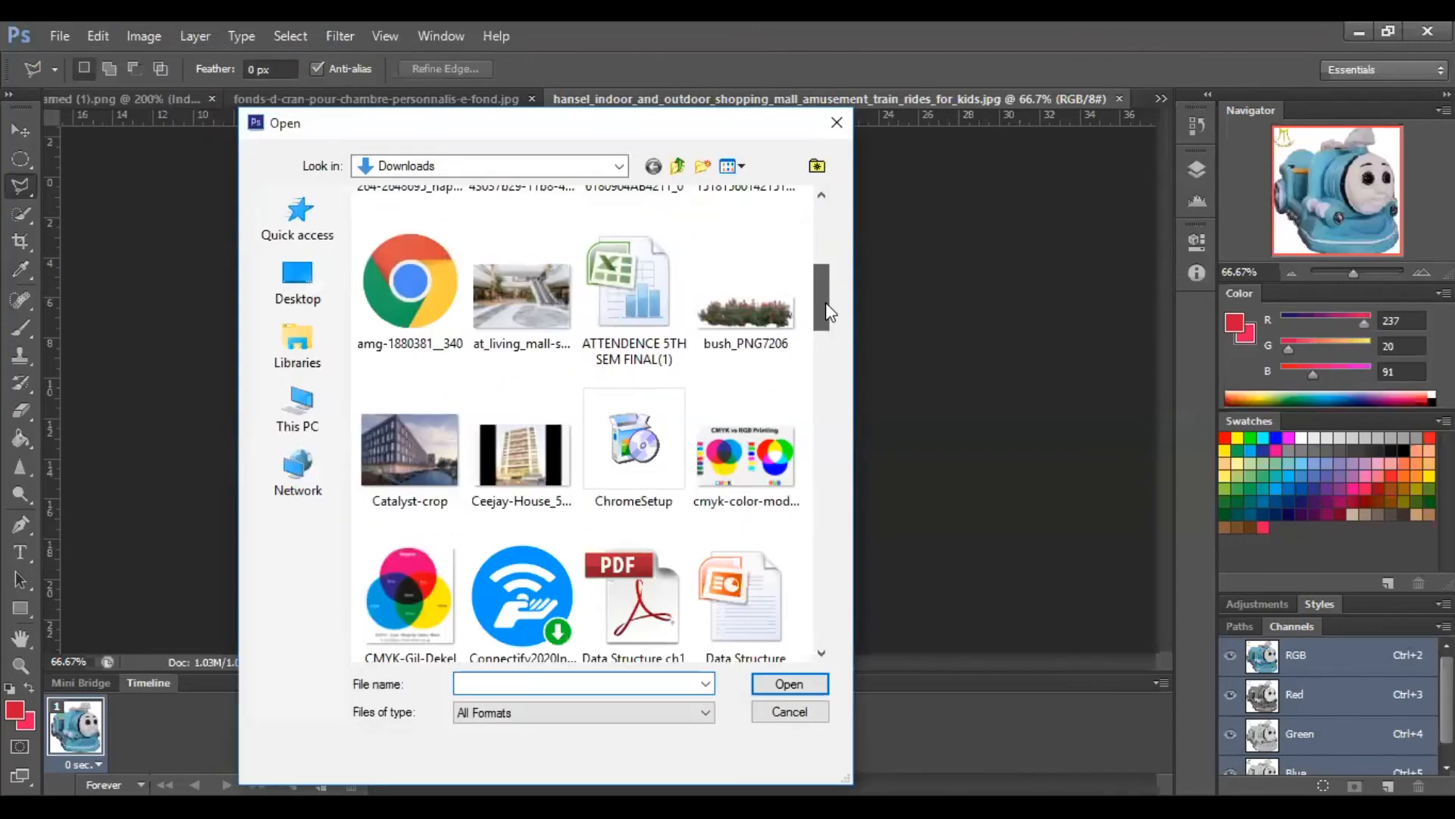
pyautogui.scroll(2, 815, 270)
pyautogui.click(526, 508)
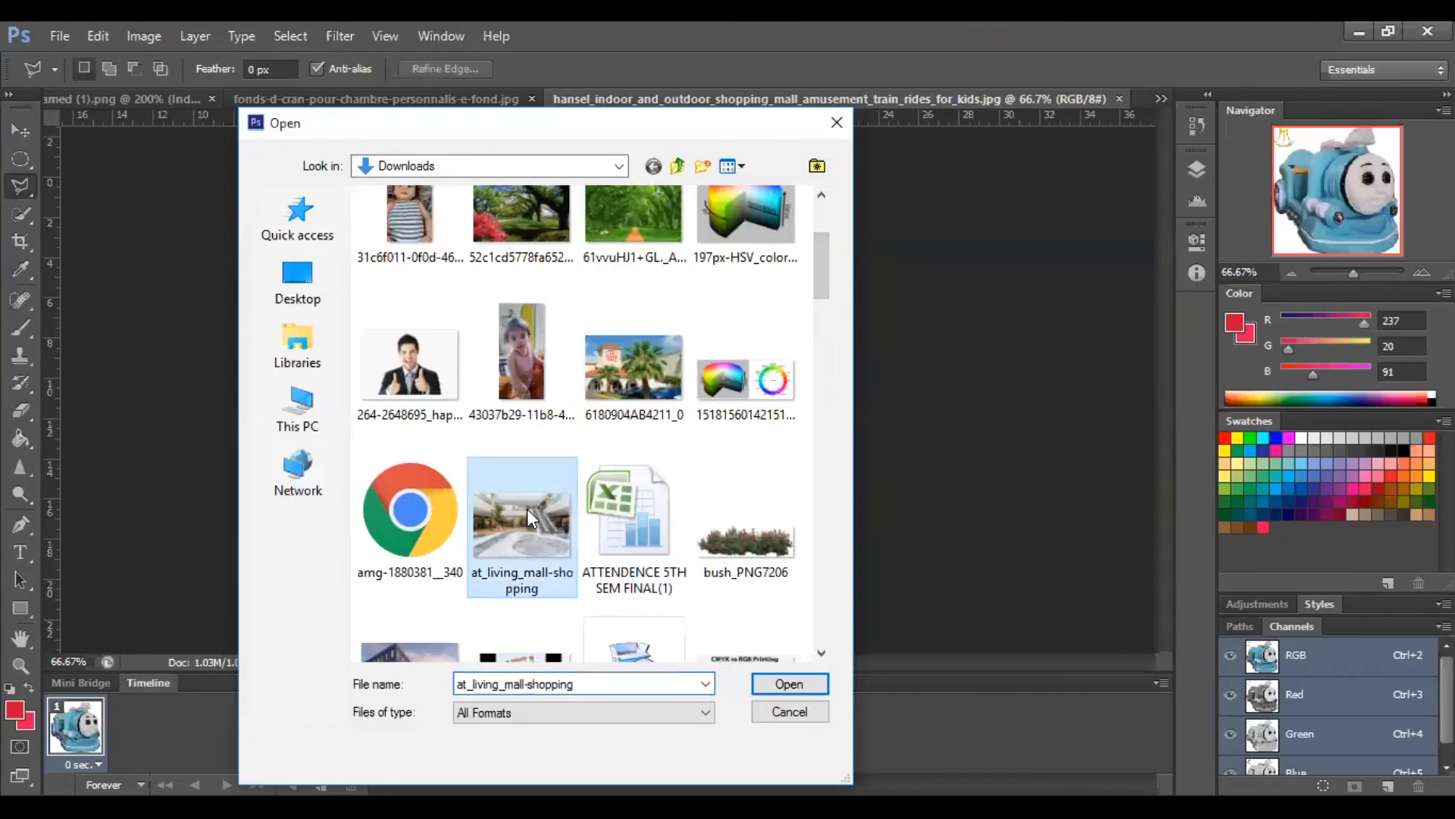
pyautogui.doubleClick(526, 508)
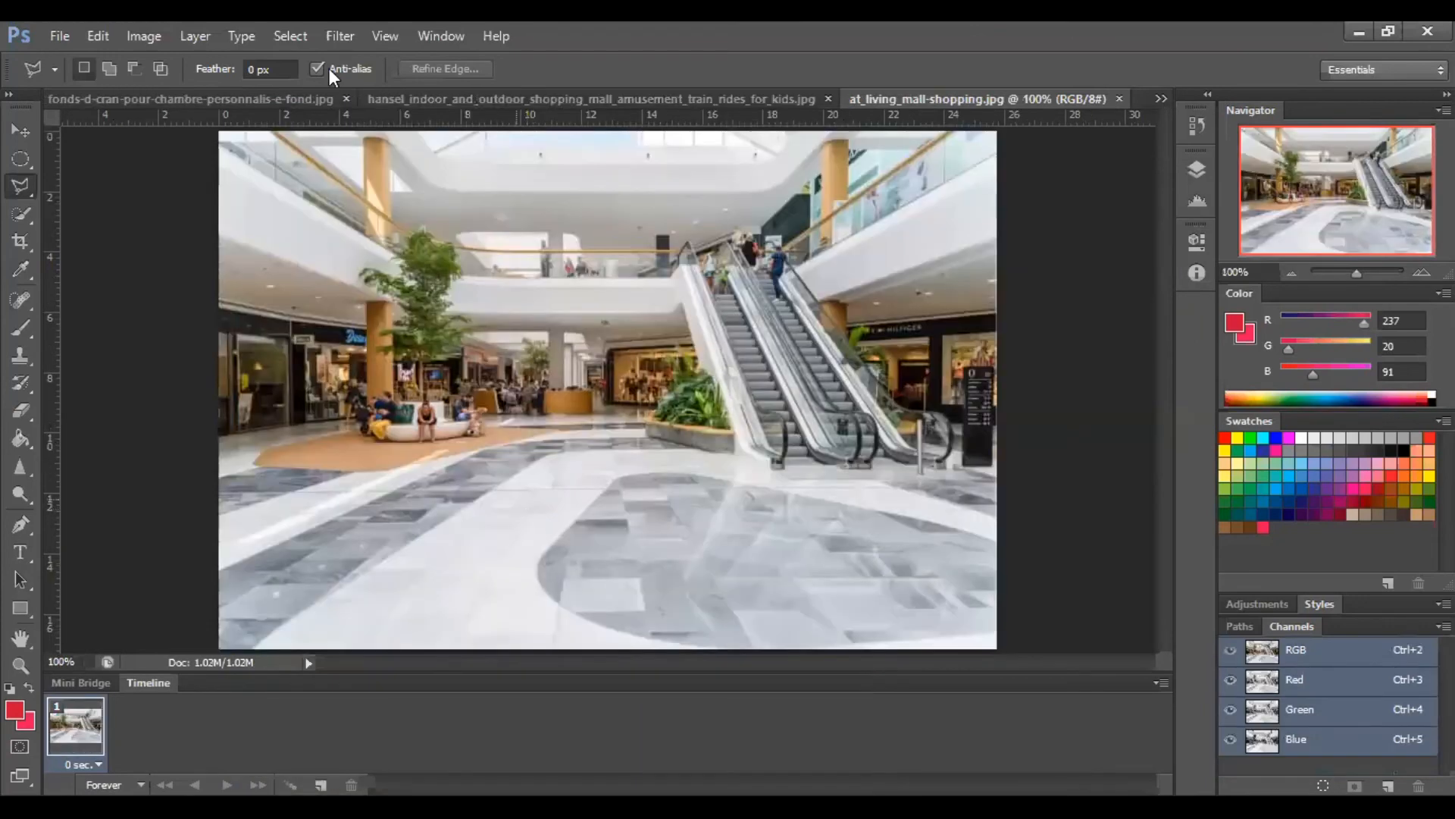
# Select the whole blue toy train in the hansel train rides image with the Magnetic Lasso, tracing its outline from the rear wheel and closing it
pyautogui.click(511, 97)
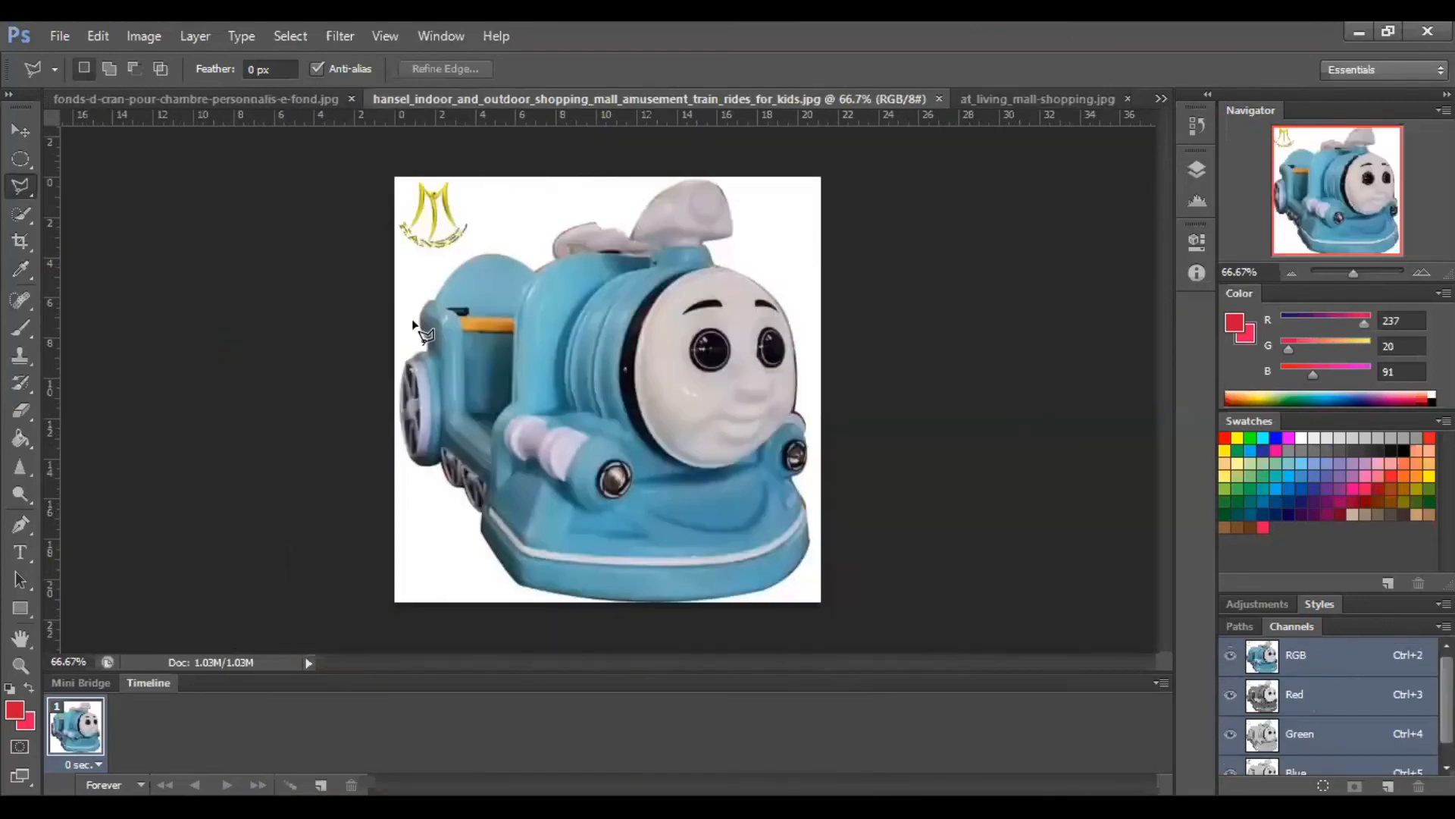
pyautogui.rightClick(21, 188)
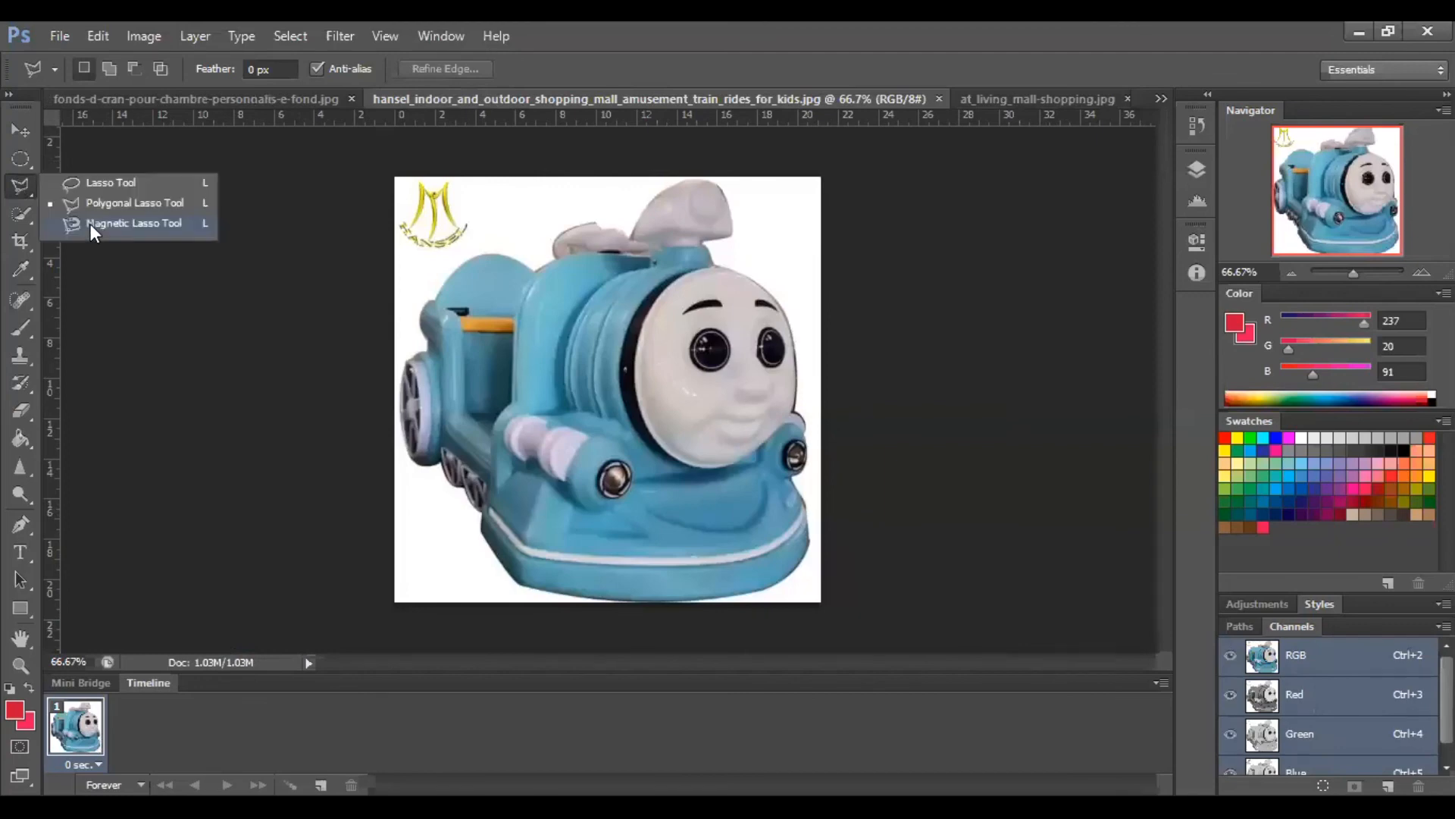
pyautogui.click(94, 224)
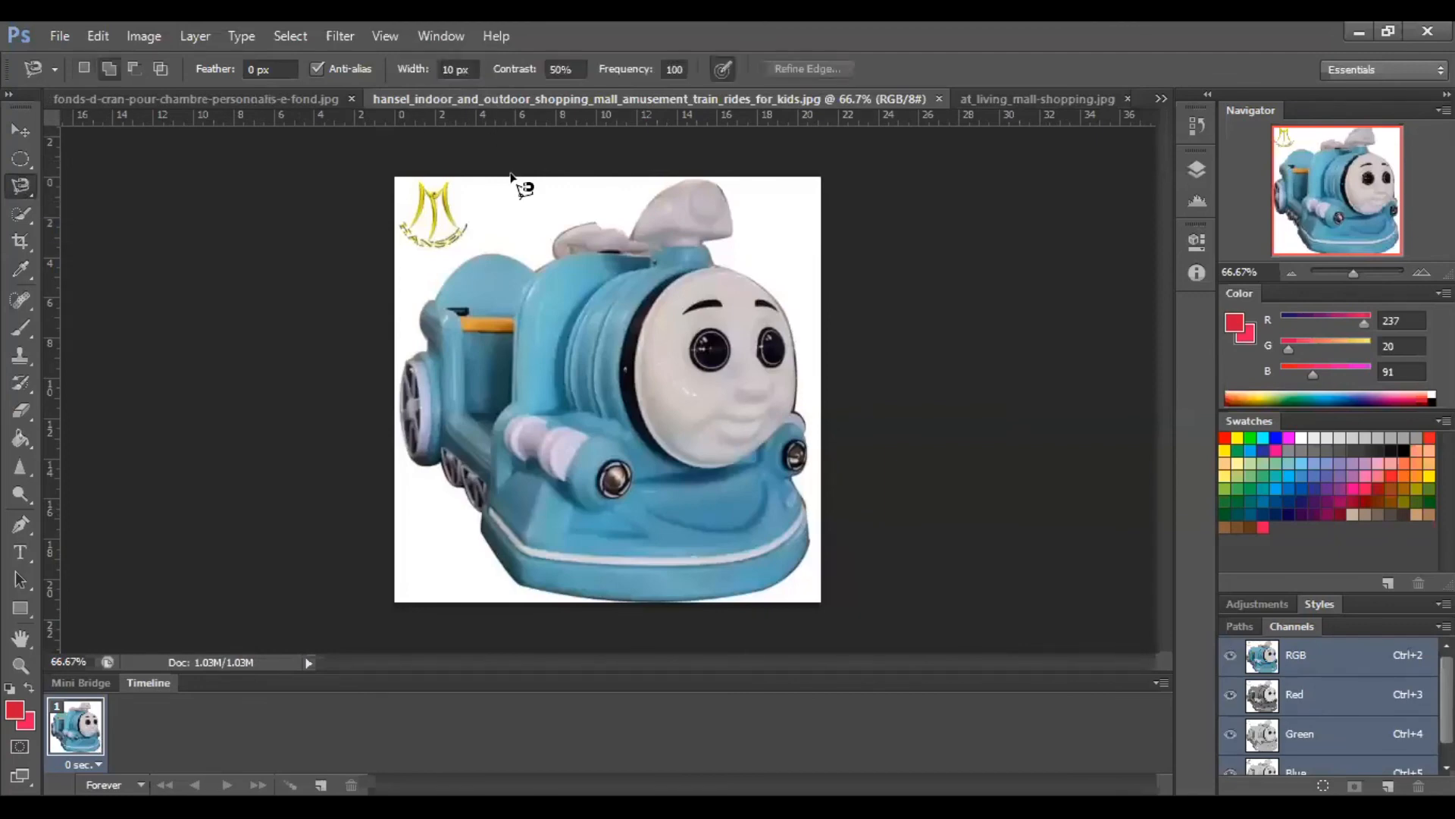
pyautogui.click(406, 363)
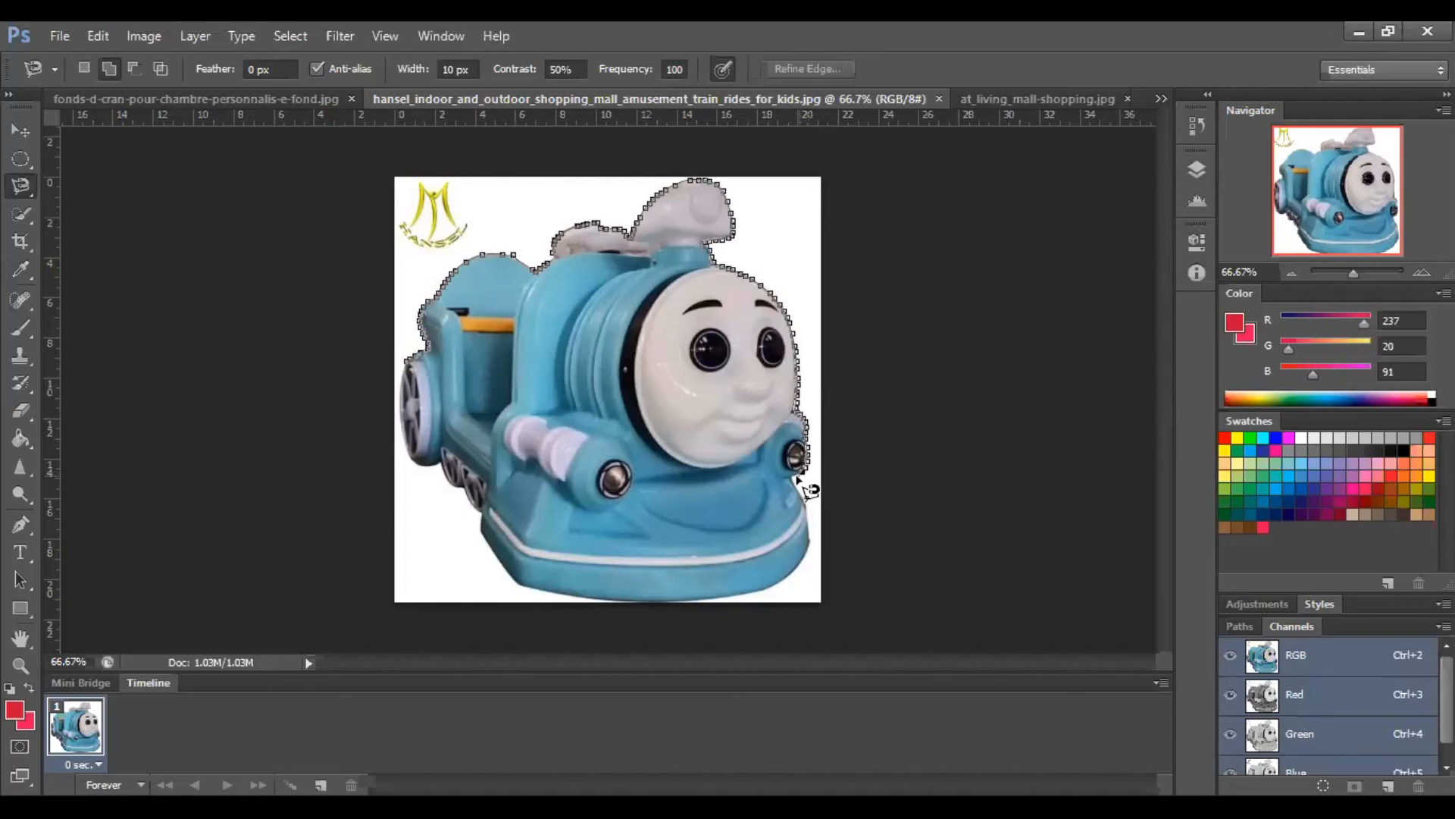
pyautogui.moveTo(810, 522)
pyautogui.mouseDown()
pyautogui.moveTo(771, 590)
pyautogui.moveTo(721, 603)
pyautogui.moveTo(520, 592)
pyautogui.moveTo(498, 579)
pyautogui.moveTo(478, 511)
pyautogui.moveTo(438, 464)
pyautogui.moveTo(413, 463)
pyautogui.moveTo(403, 363)
pyautogui.mouseUp()
pyautogui.click(404, 363)
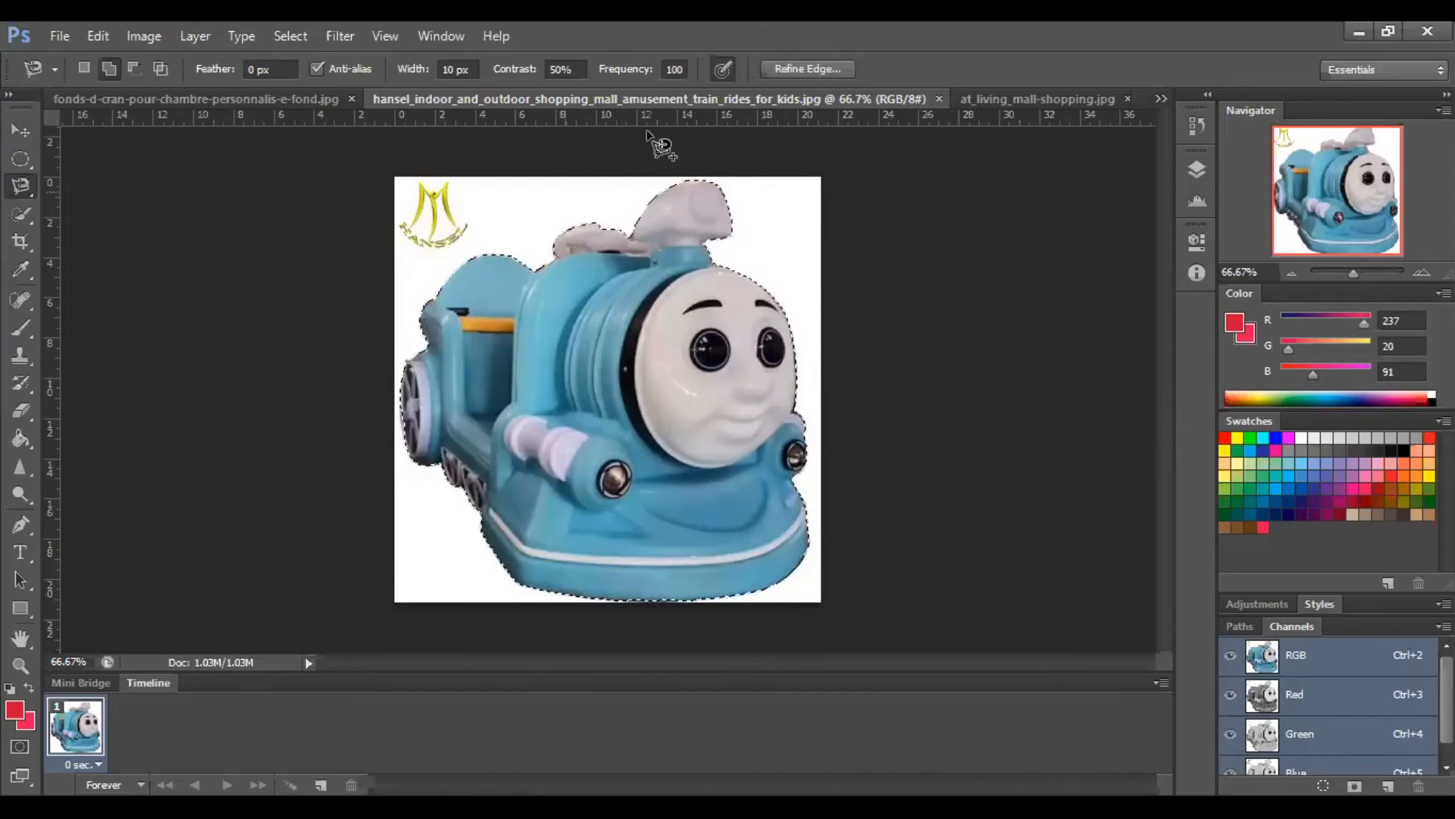
# Paste the selected train into at_living_mall-shopping.jpg, scale it to about 50% width and 33% height, and place it mid-floor before the escalator
pyautogui.click(1011, 99)
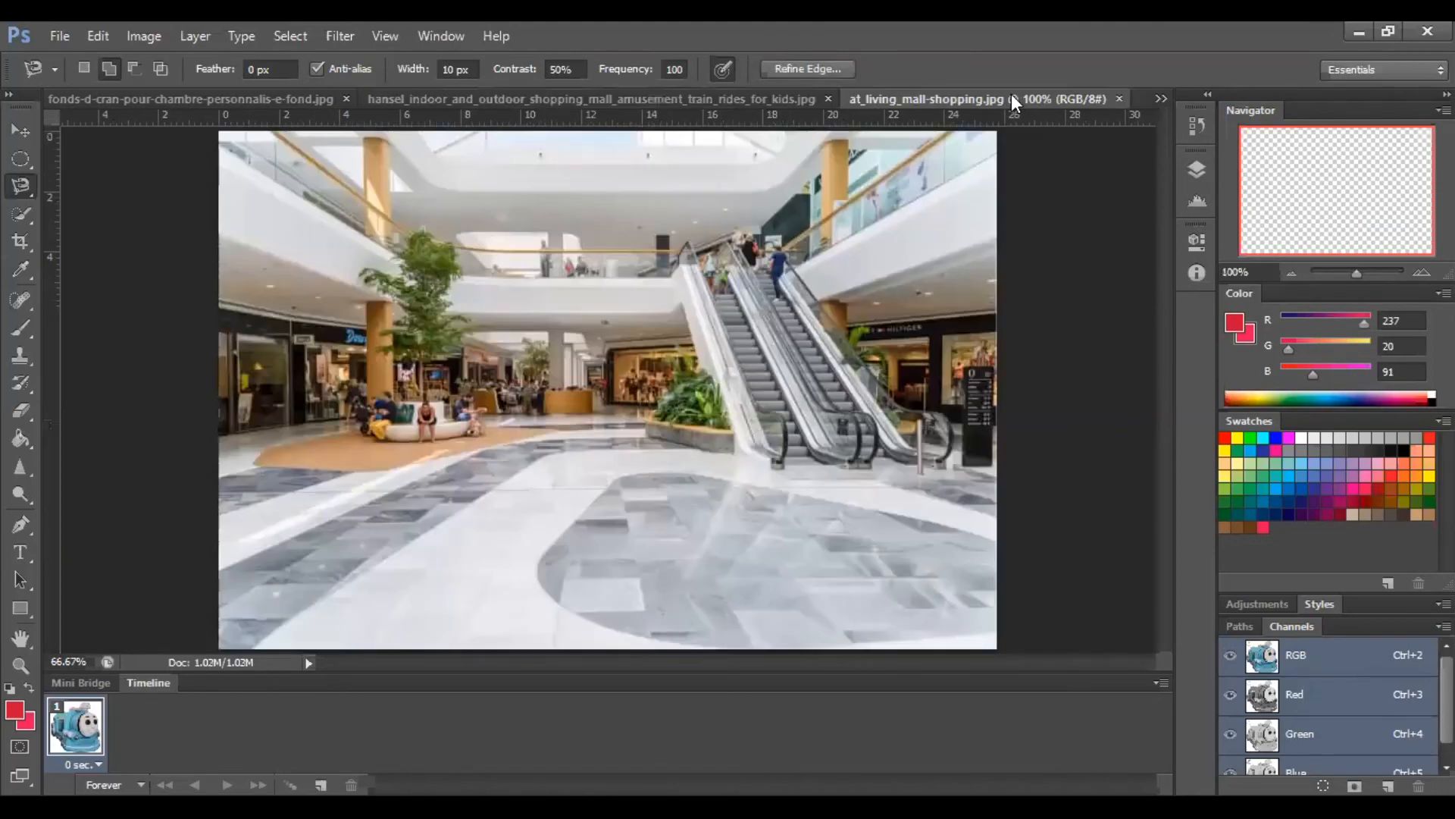
pyautogui.hotkey('ctrl', 'v')
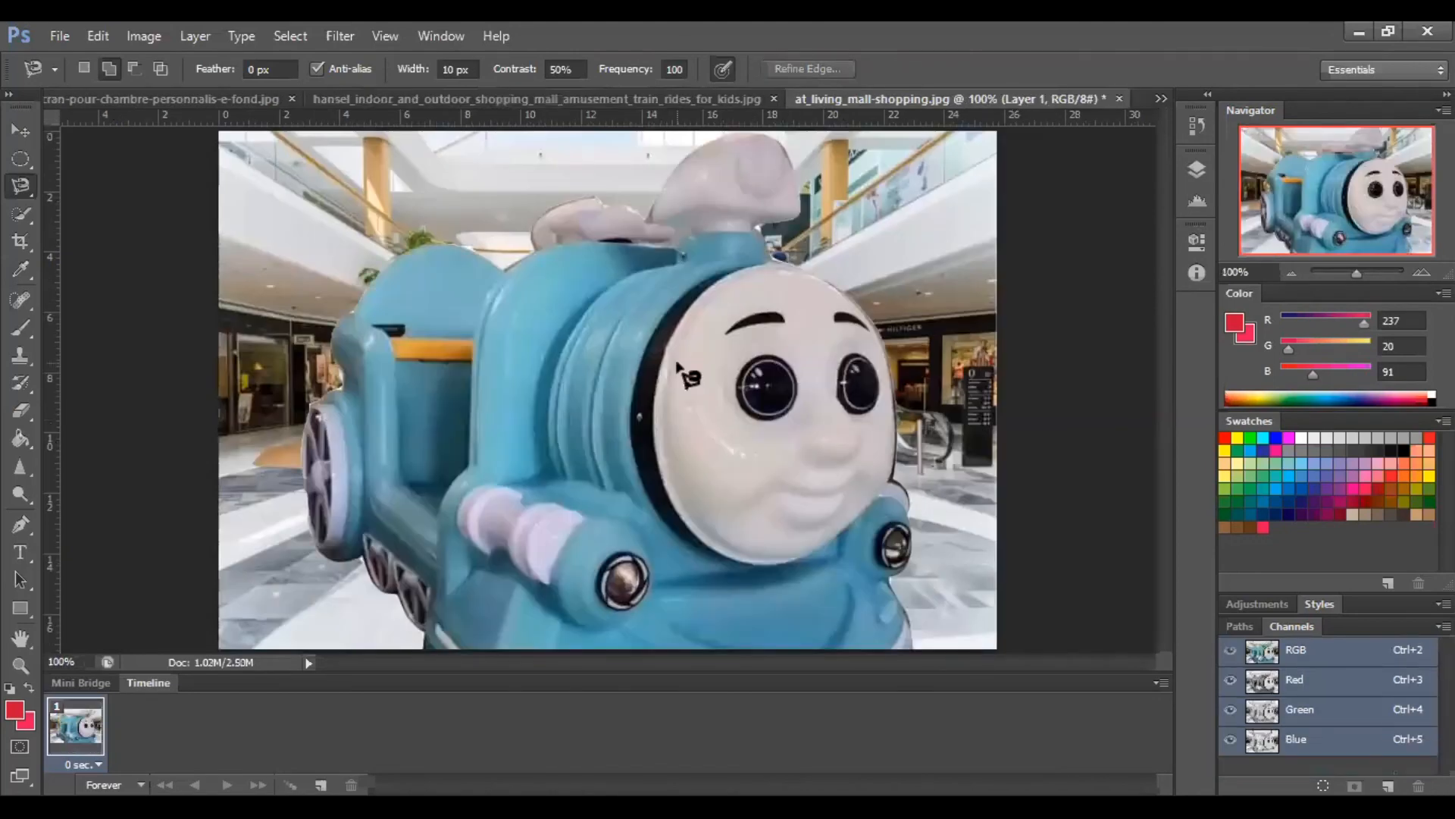
pyautogui.hotkey('ctrl', 't')
pyautogui.moveTo(303, 136); pyautogui.dragTo(567, 459)
pyautogui.moveTo(726, 540); pyautogui.dragTo(607, 425)
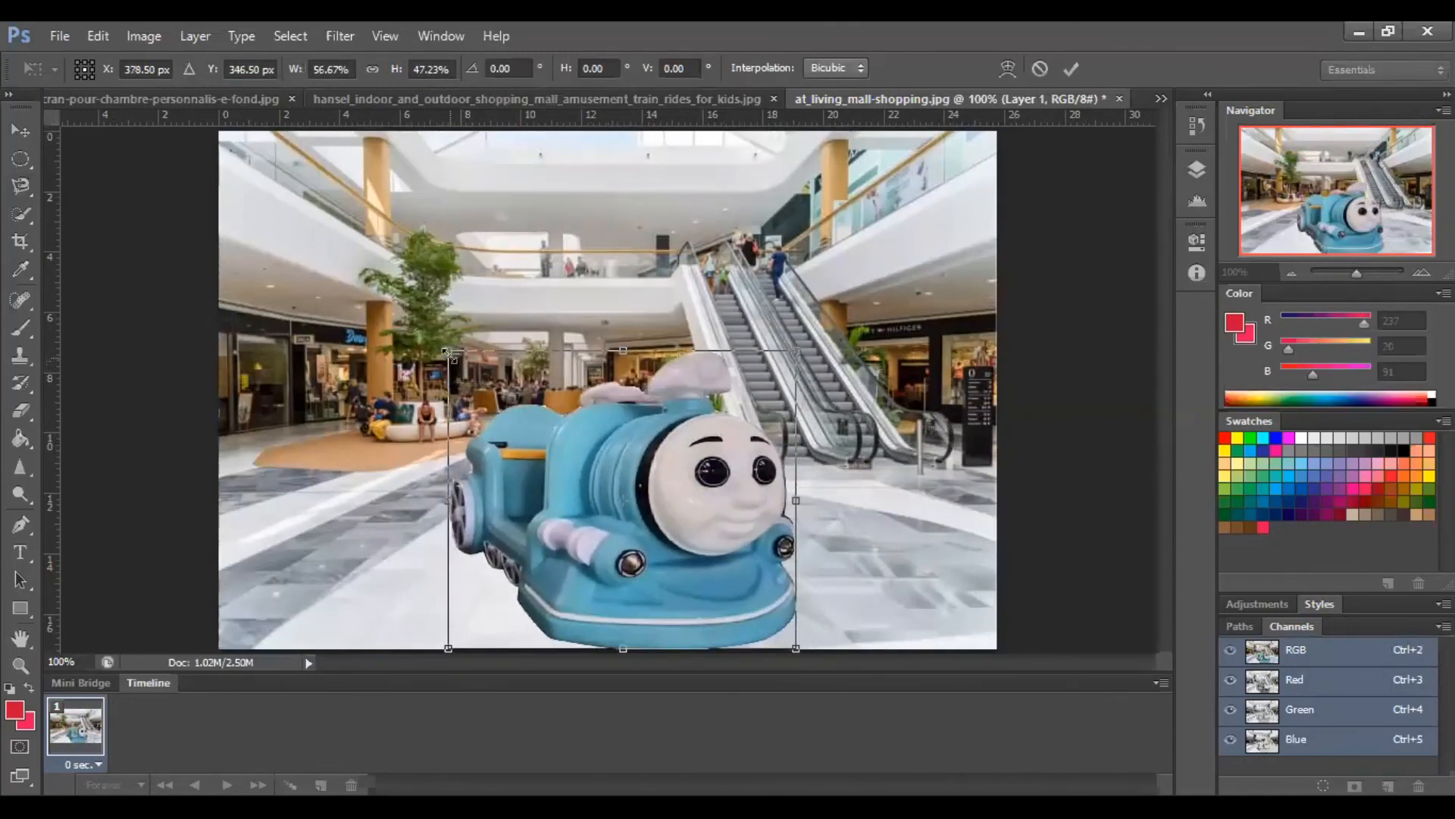
pyautogui.moveTo(476, 366); pyautogui.dragTo(762, 481)
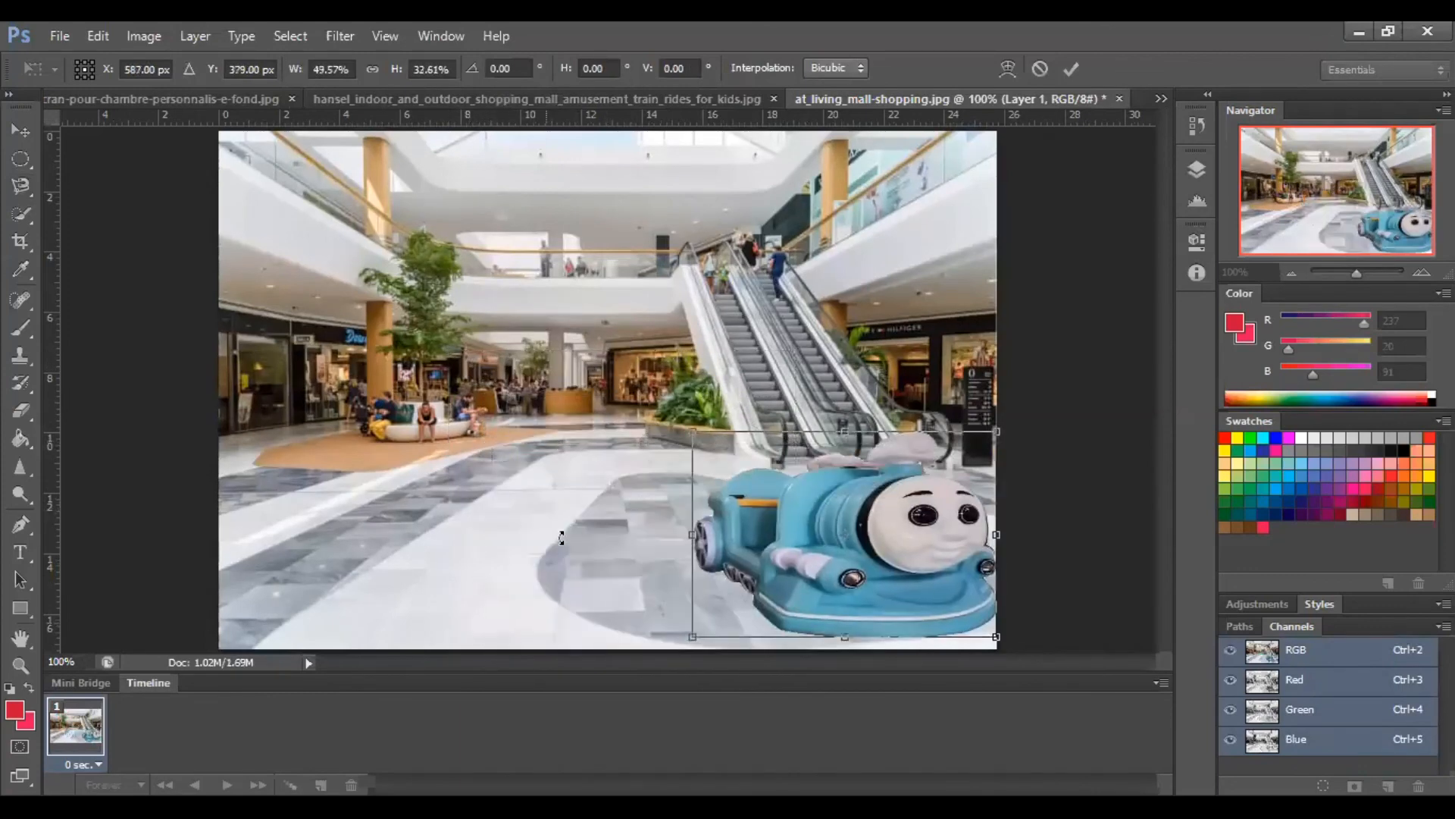
pyautogui.moveTo(972, 500); pyautogui.dragTo(762, 454)
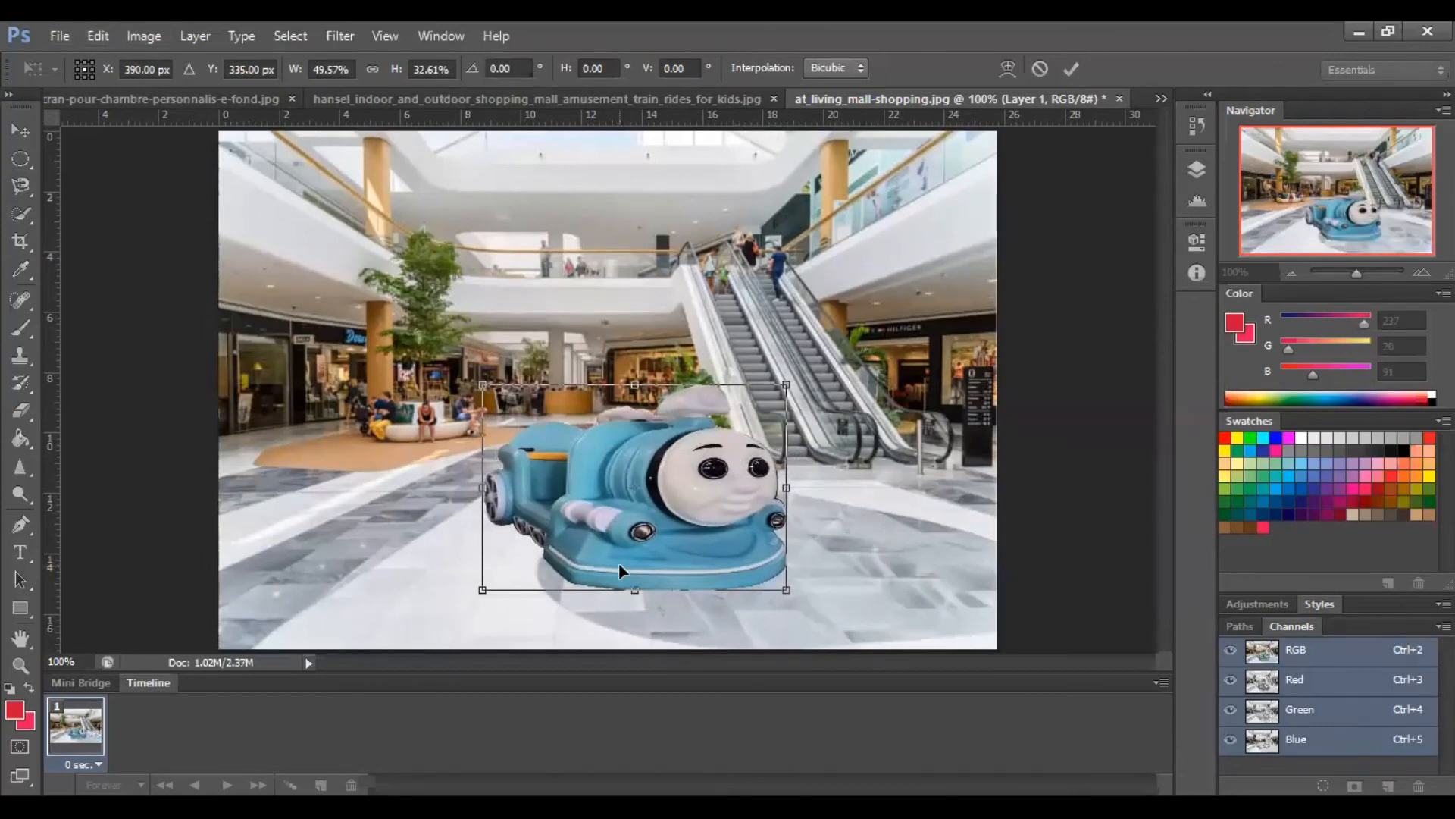
# Flip the pasted train horizontally within the current transform
pyautogui.click(98, 36)
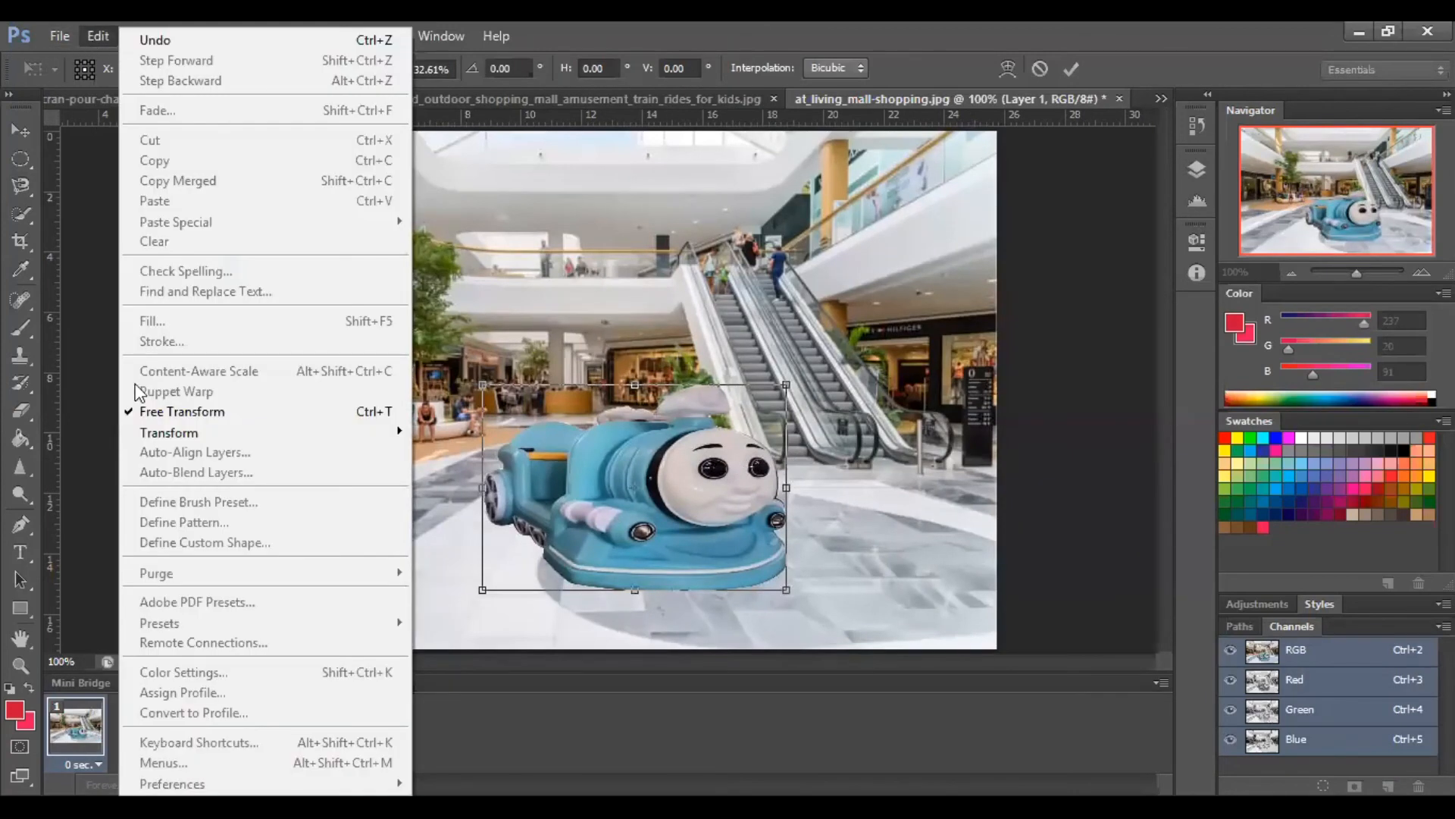
pyautogui.moveTo(160, 438)
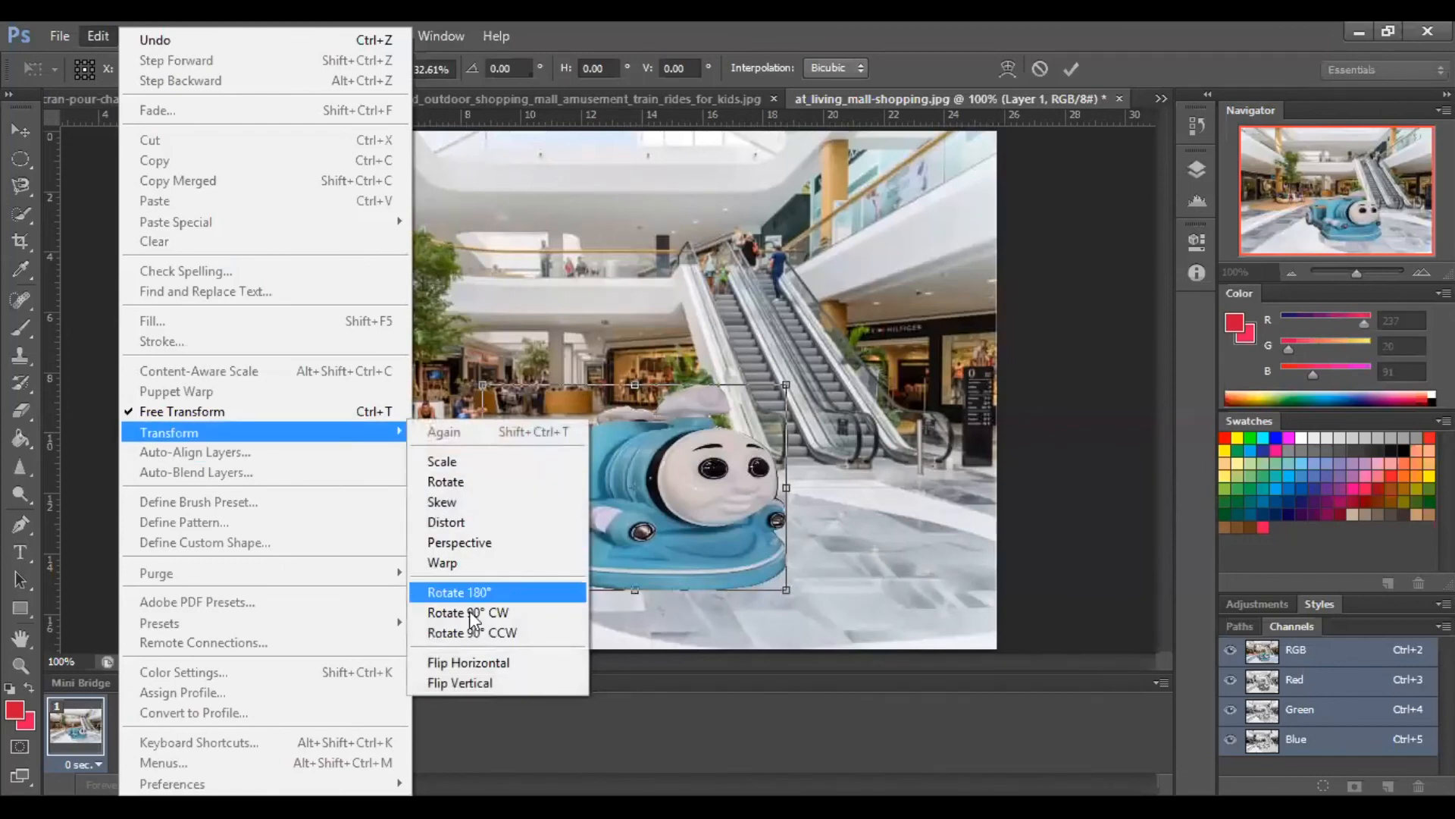
pyautogui.click(492, 664)
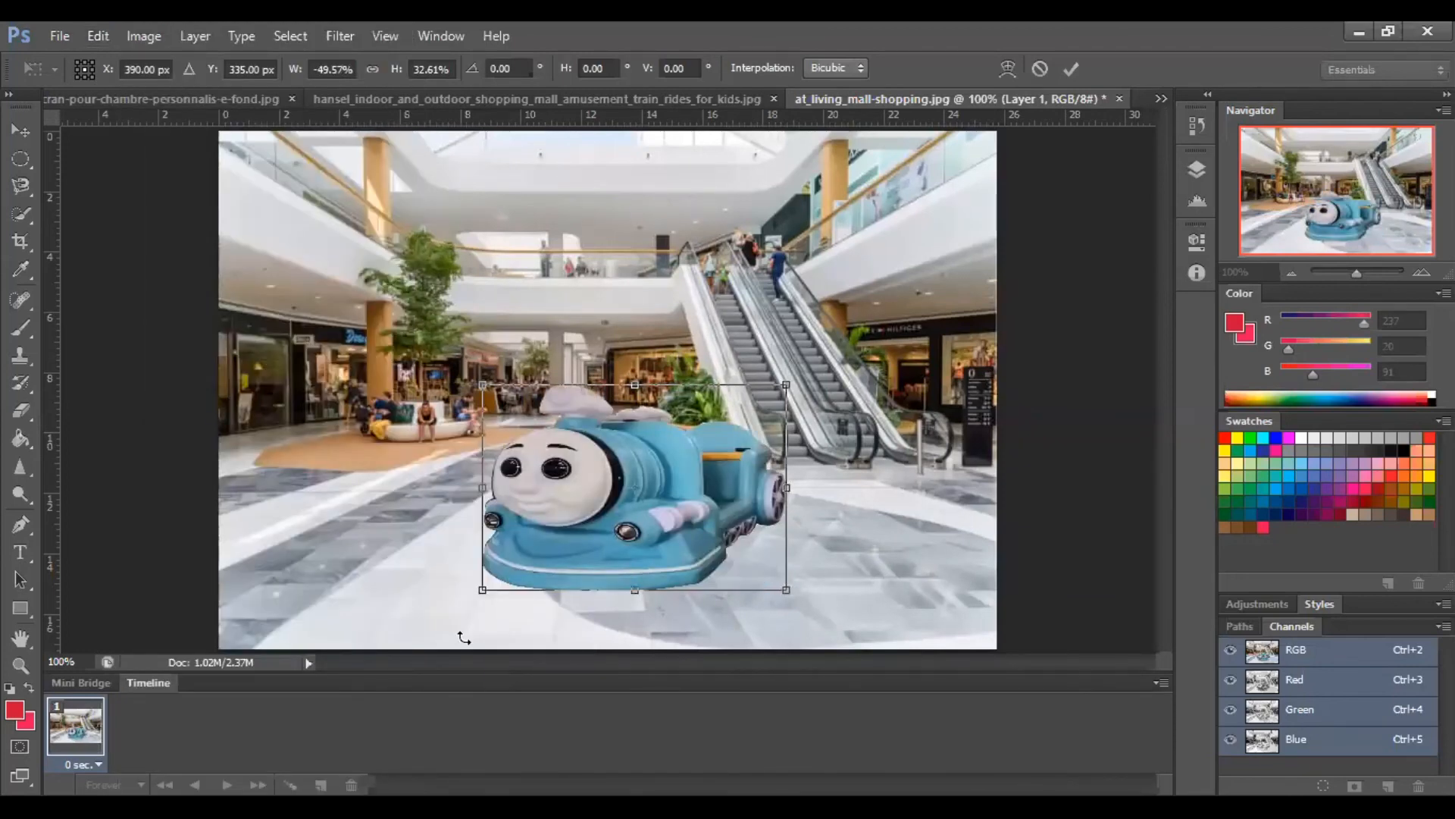
# Shrink the flipped train further, place it on the floor just in front of the seated people, and apply the transform
pyautogui.moveTo(482, 589); pyautogui.dragTo(552, 530)
pyautogui.moveTo(631, 463); pyautogui.dragTo(528, 464)
pyautogui.moveTo(444, 538); pyautogui.dragTo(473, 514)
pyautogui.moveTo(593, 471); pyautogui.dragTo(559, 490)
pyautogui.press('Return')
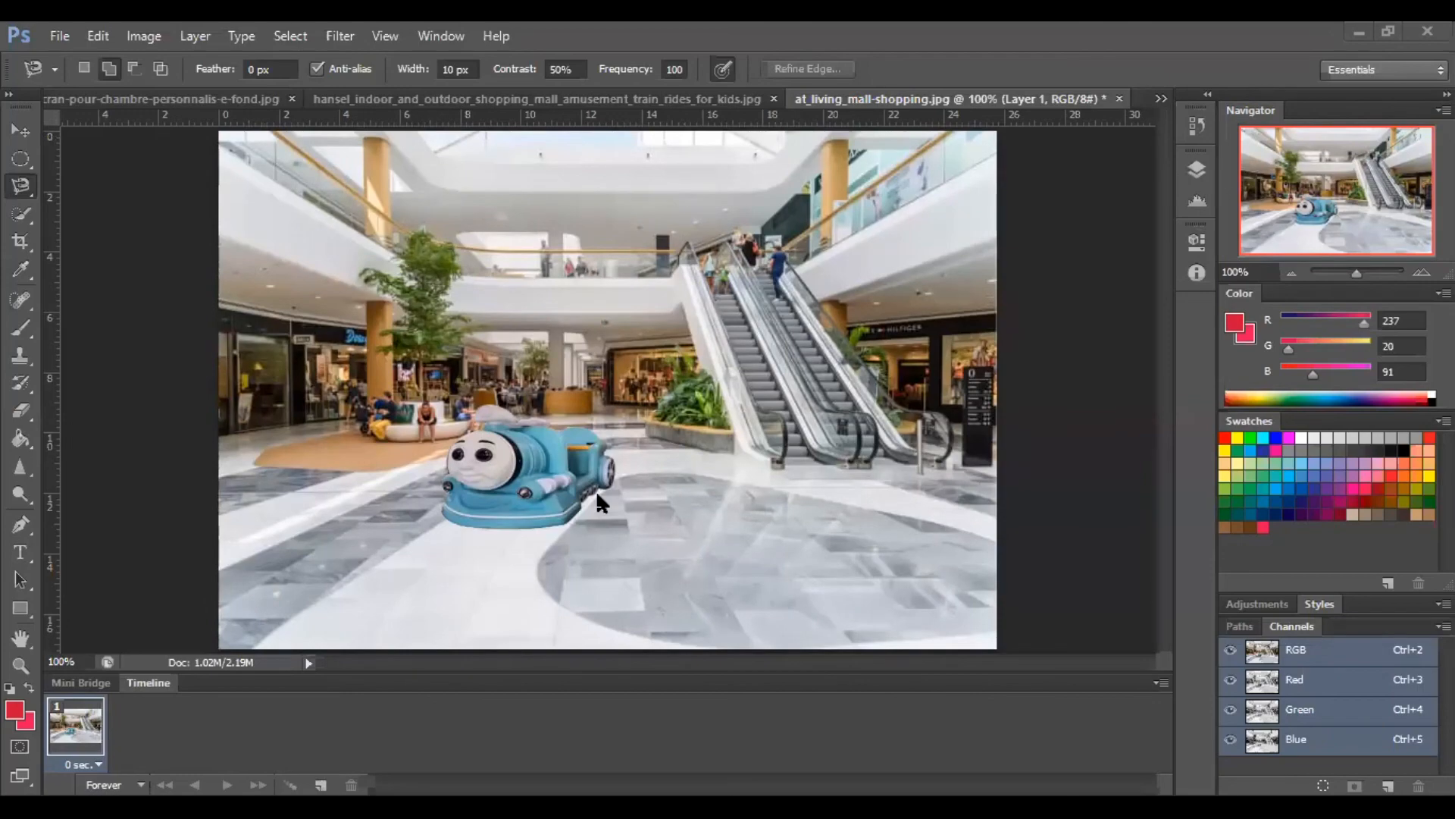
# Deselect the train in the hansel train rides image and undo the deselection
pyautogui.hotkey('ctrl', 'Tab')
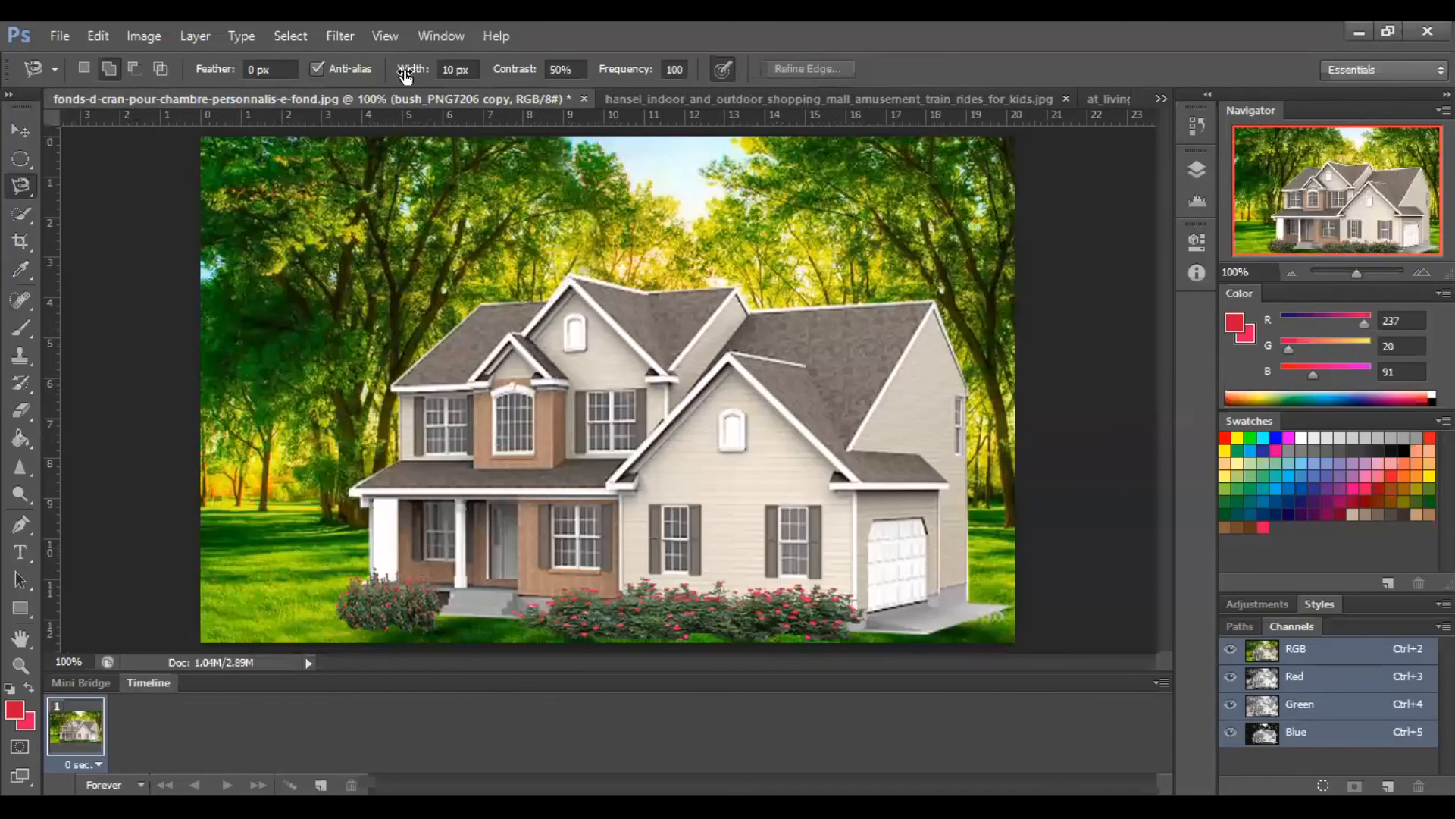
pyautogui.click(639, 100)
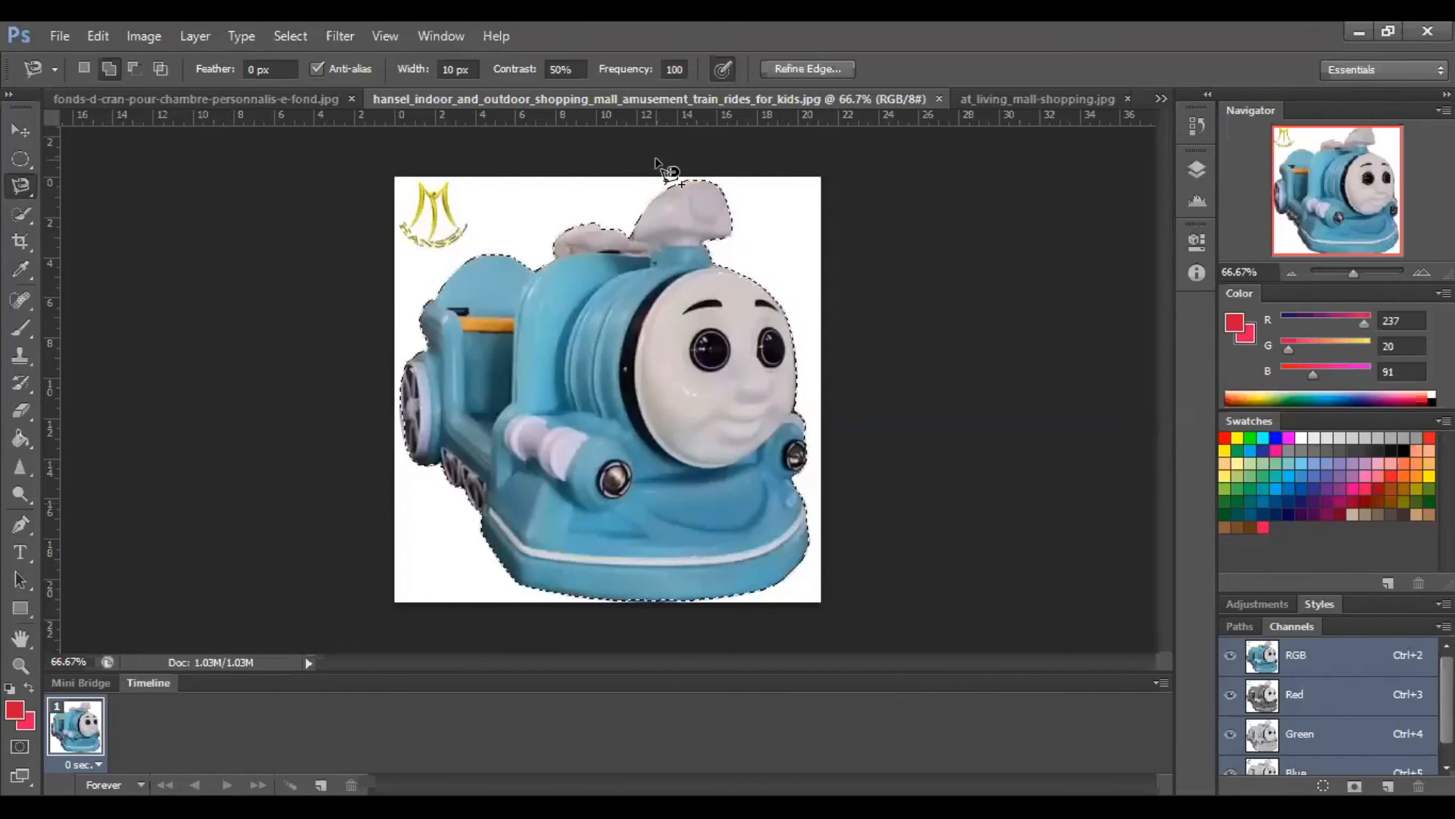
pyautogui.hotkey('ctrl', 'd')
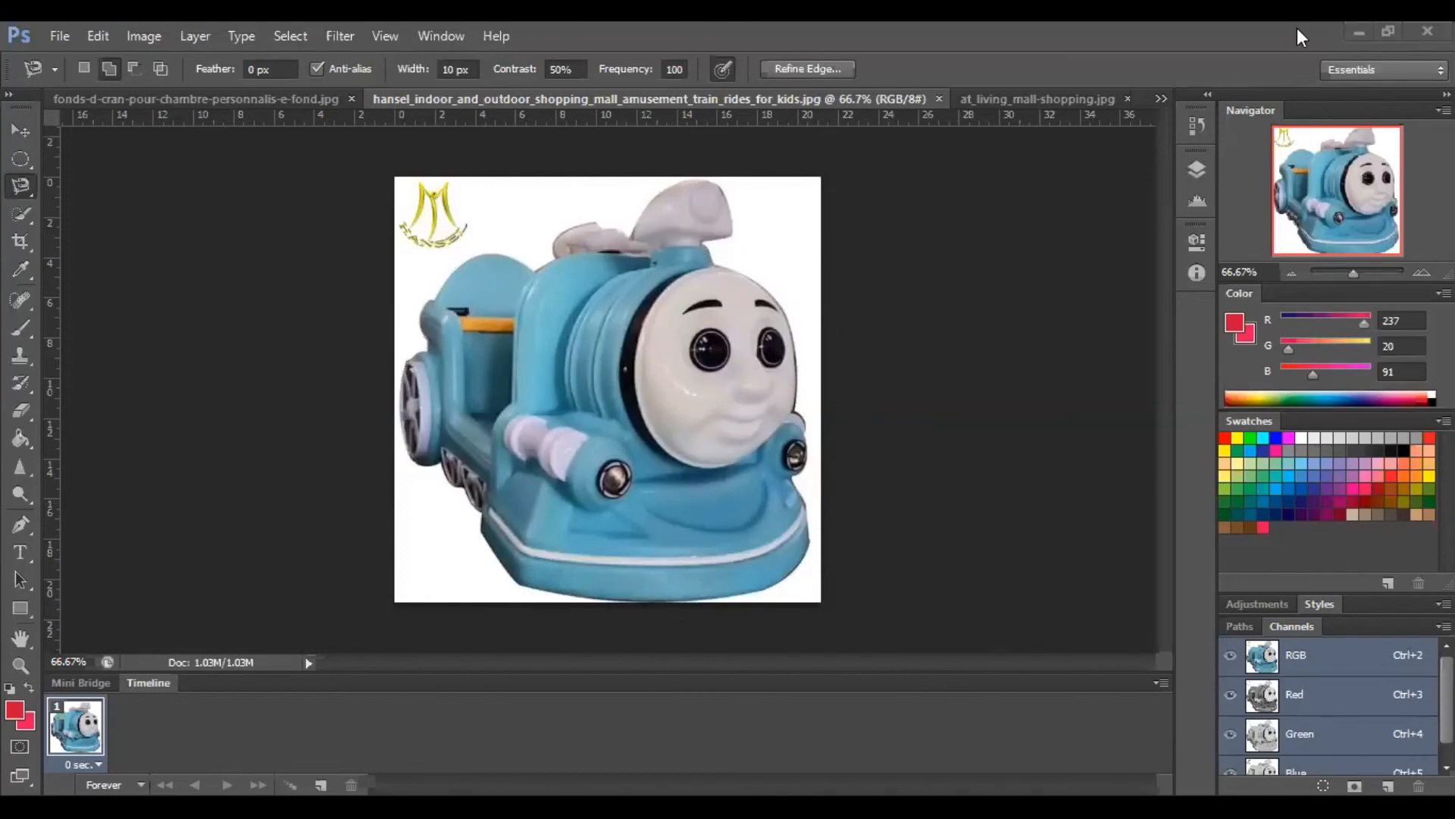
pyautogui.hotkey('ctrl', 'z')
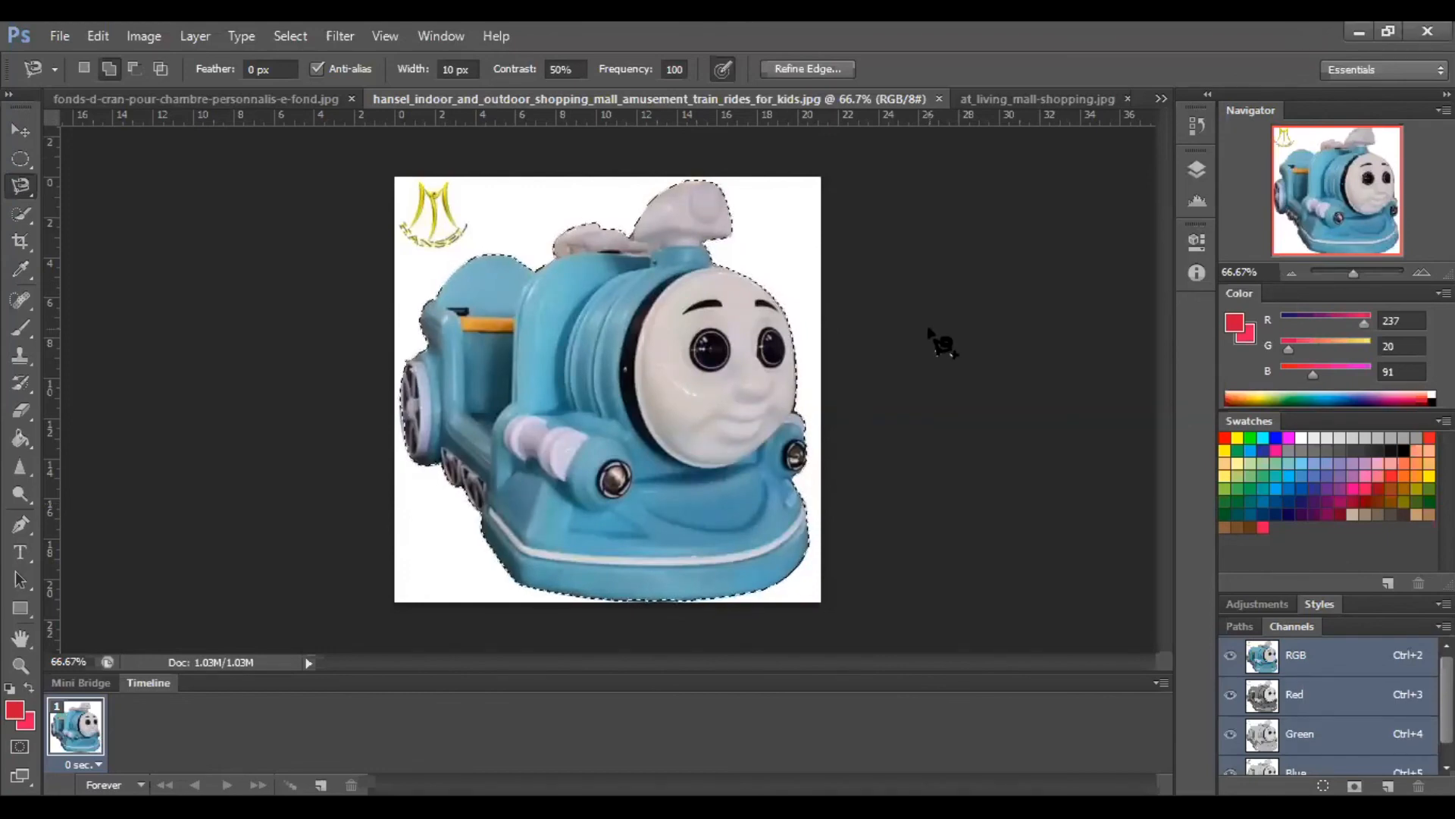